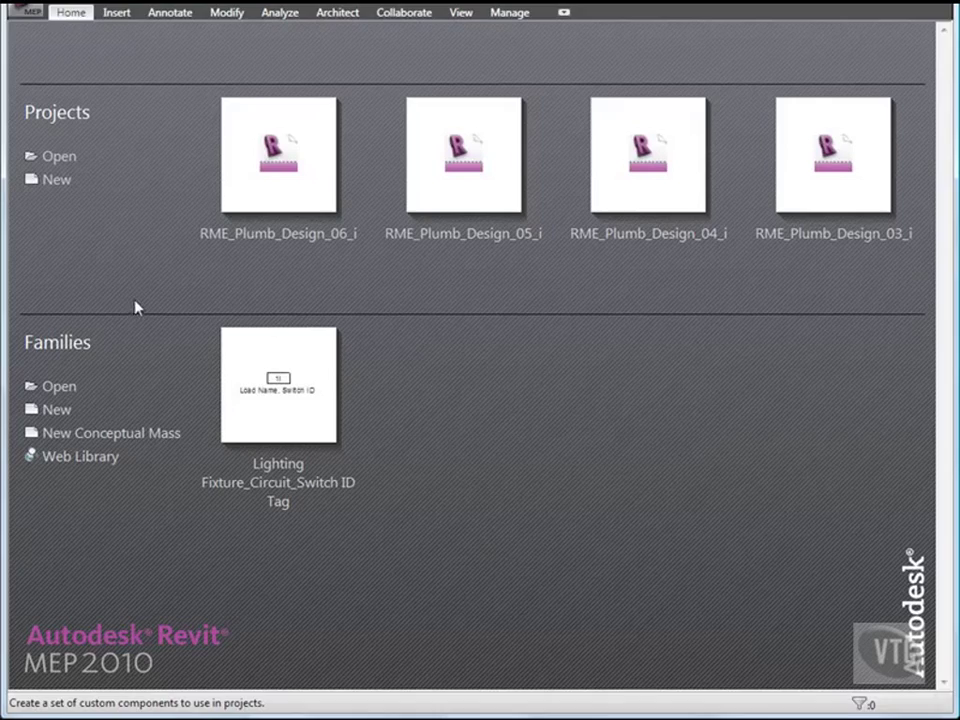
Step: Open the project RME_FP_Planning_01_i from the 05_Fire Protection Systems training folder
click(28, 13)
click(50, 114)
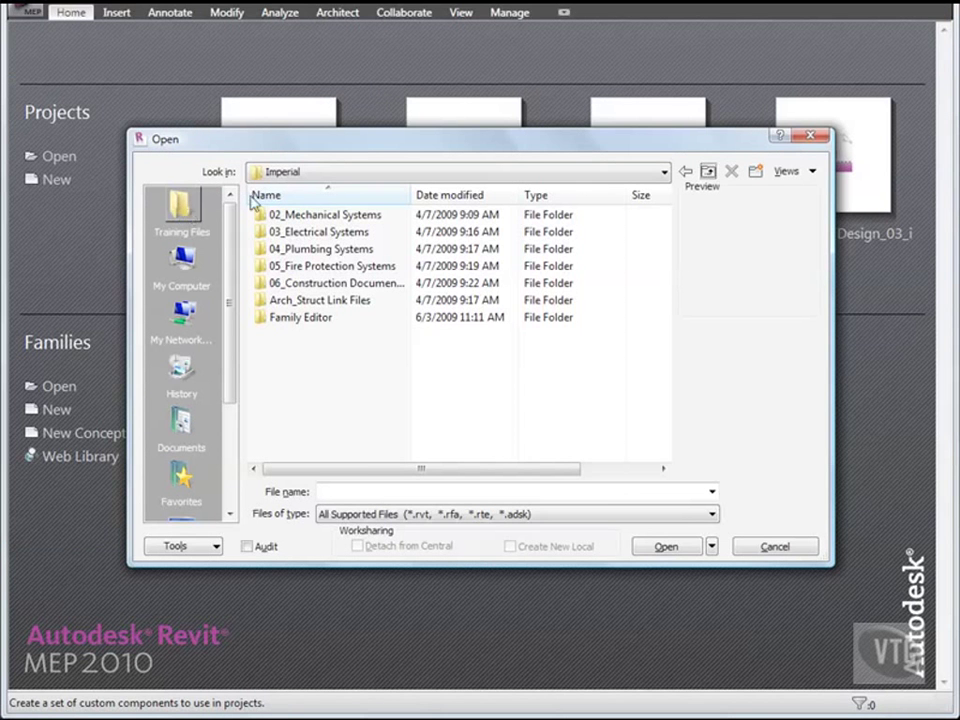
double_click(322, 267)
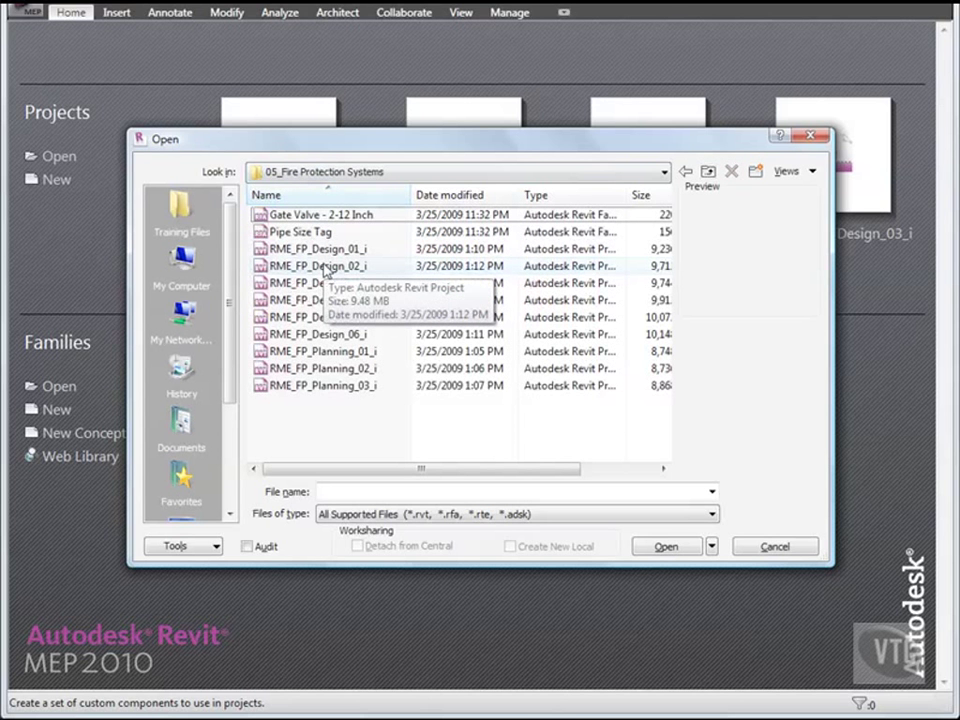
double_click(331, 352)
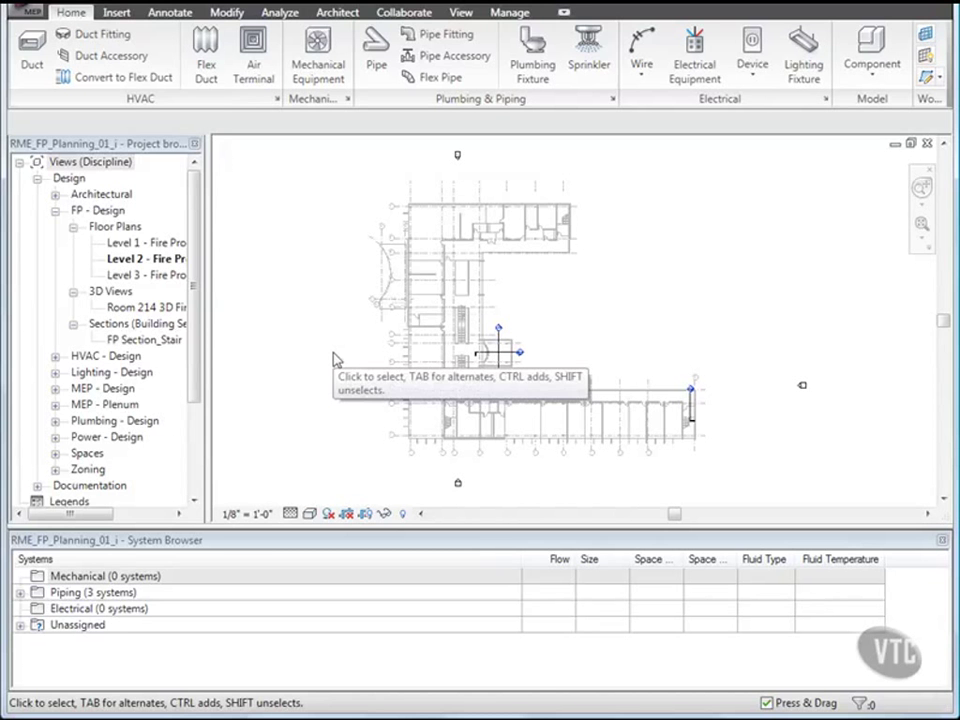
Step: Duplicate the Standard pipe type under the Pipes family in the project browser
drag(195, 378, 197, 463)
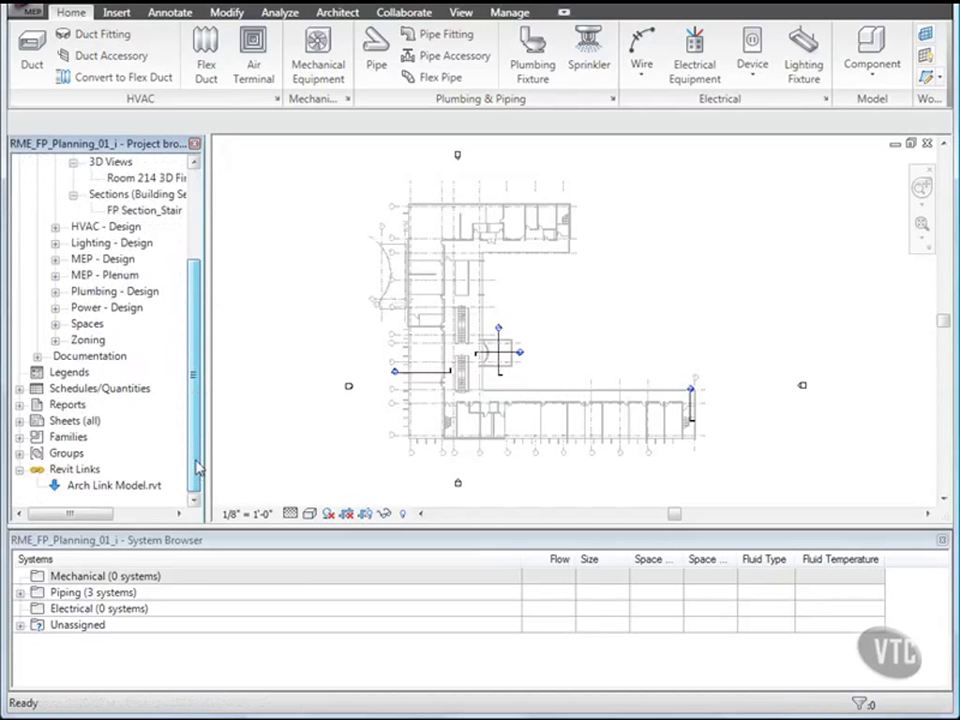
click(20, 438)
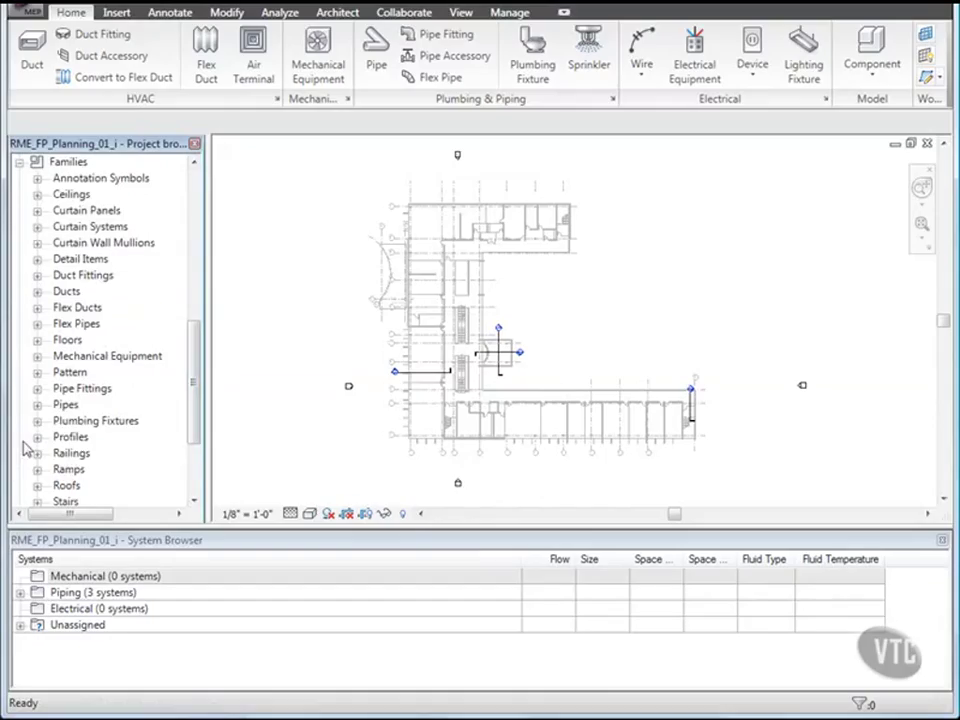
click(37, 405)
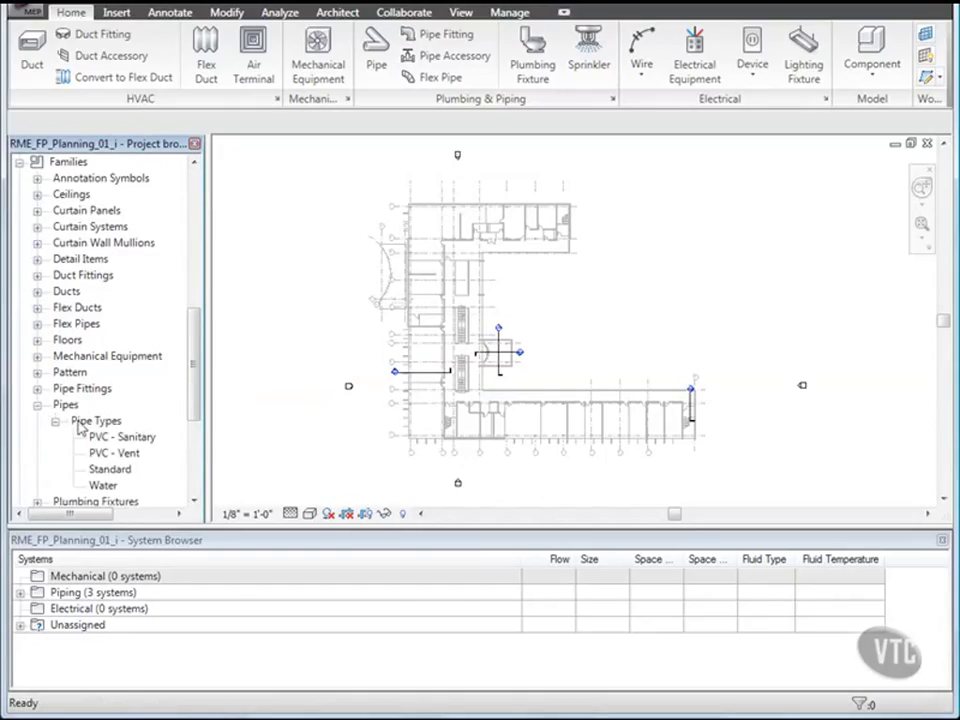
right_click(102, 469)
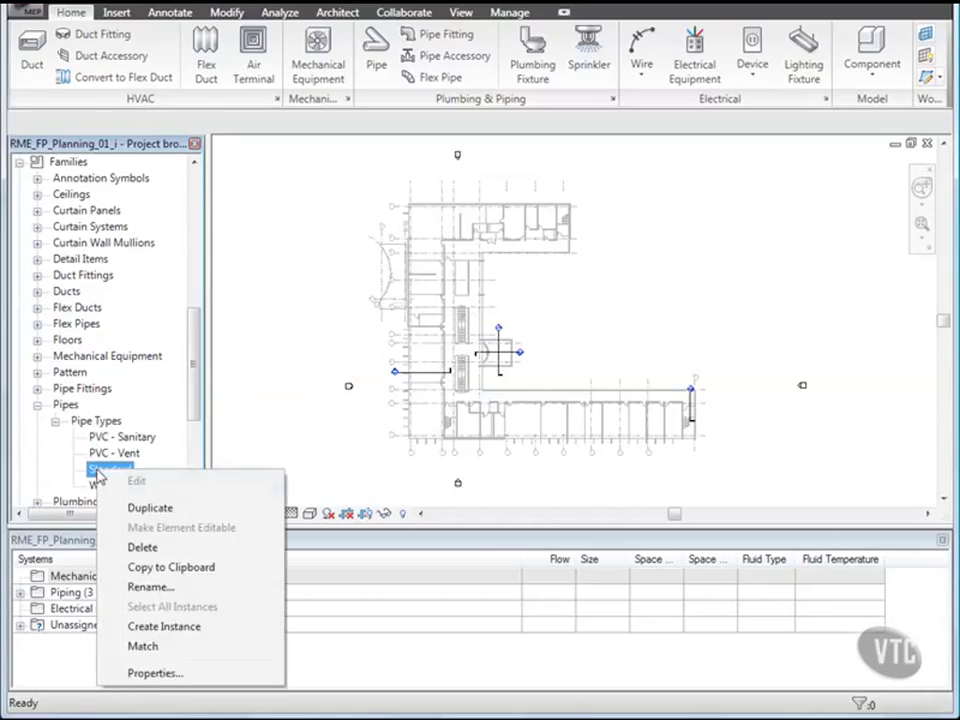
click(140, 508)
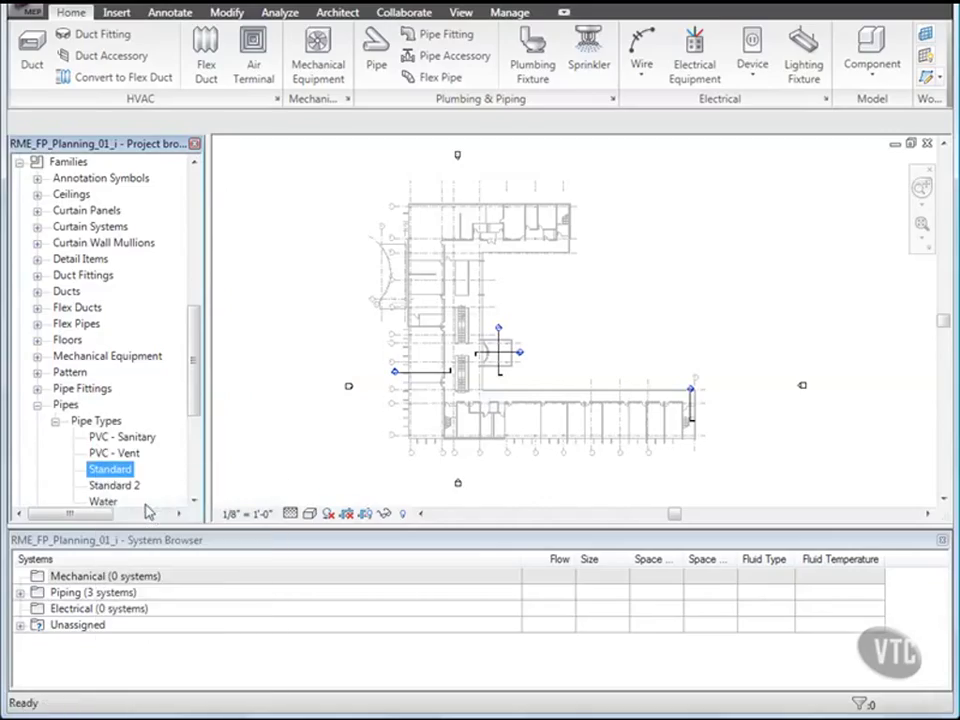
Step: Rename the duplicated pipe type Standard 2 as Fire Protection Wet
scroll(120, 480, down, 2)
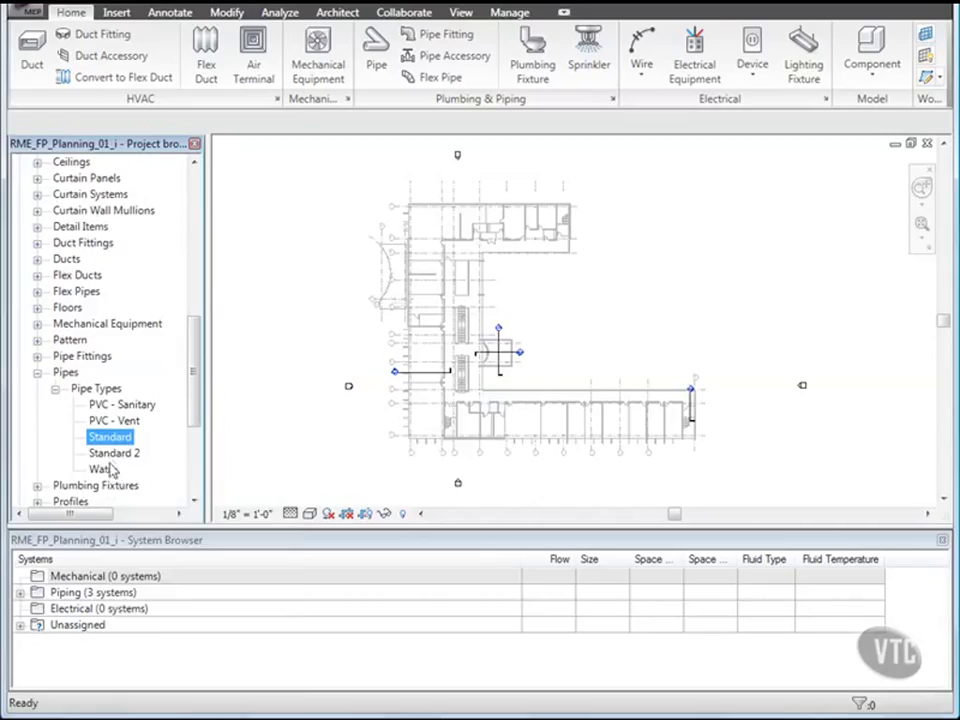
right_click(112, 455)
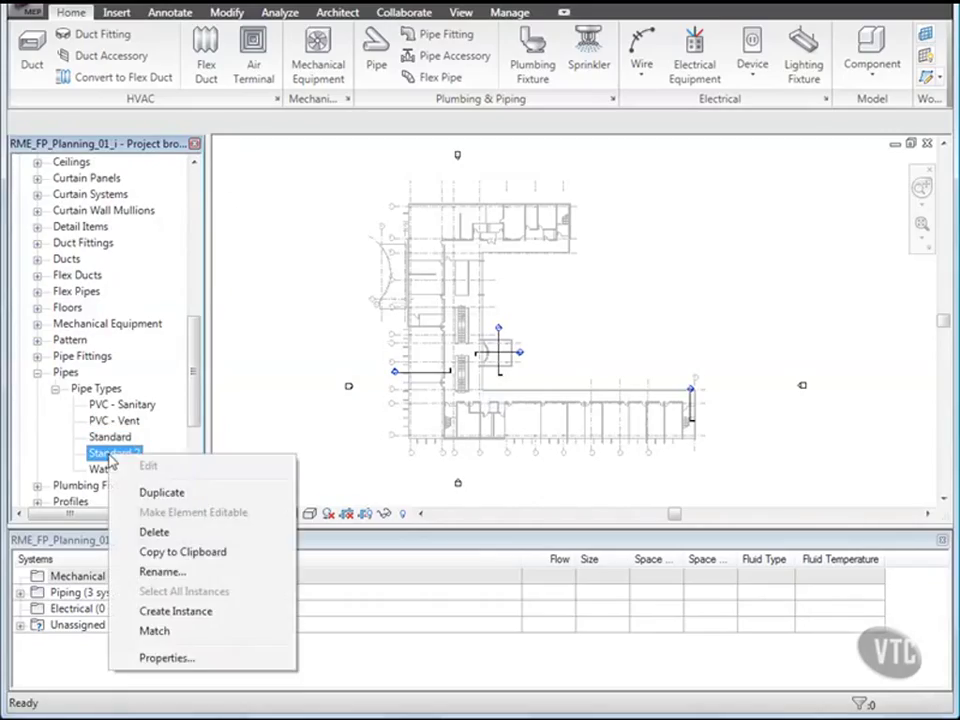
click(162, 572)
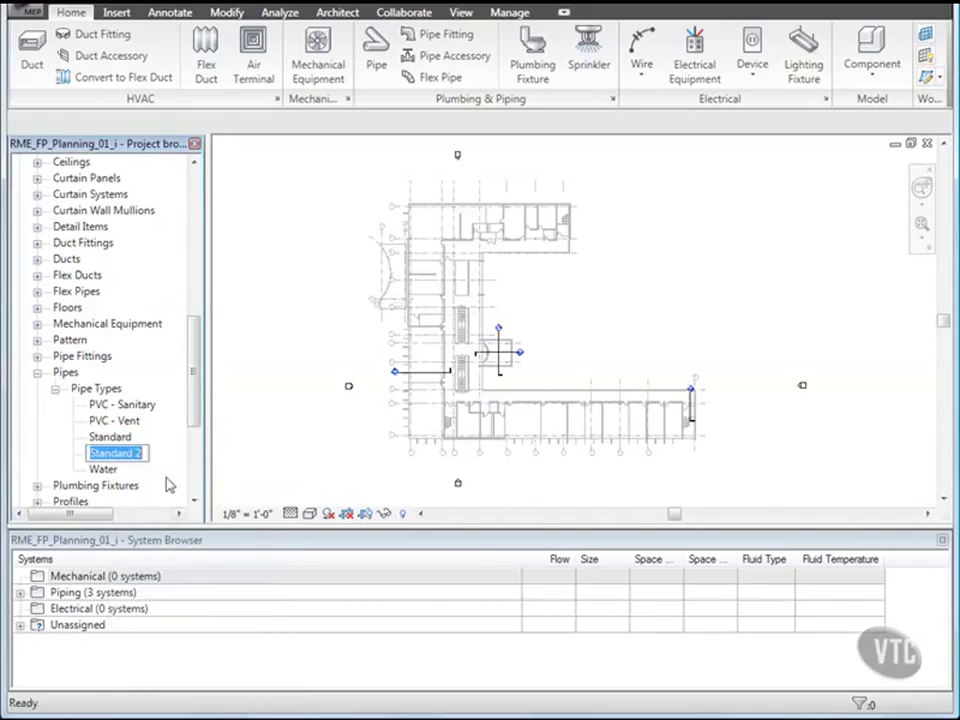
text(Fi)
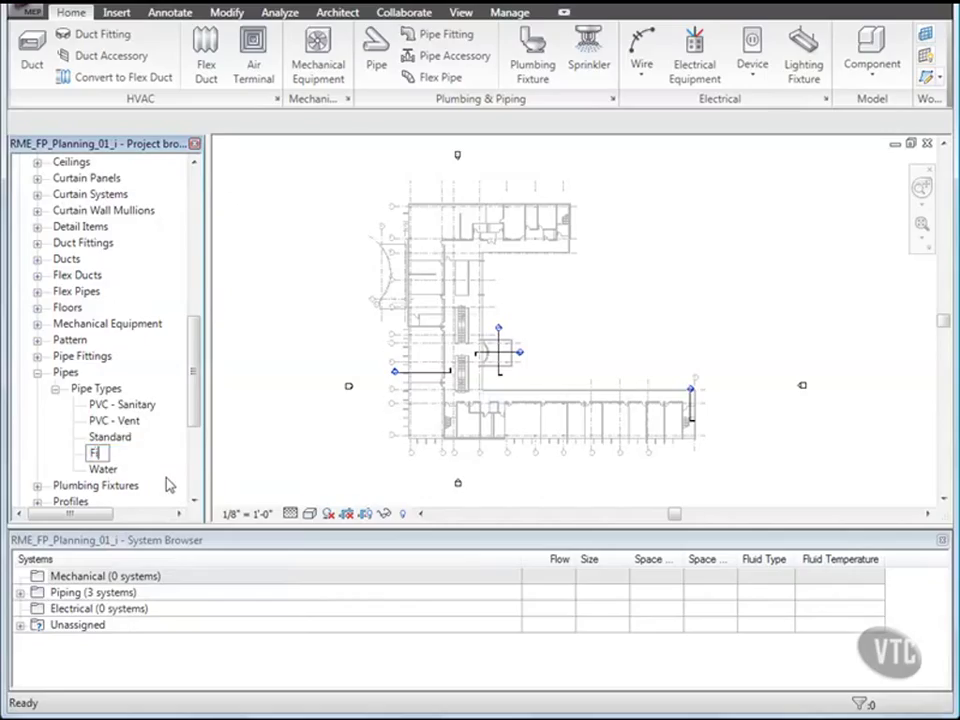
text(re Protection Wet)
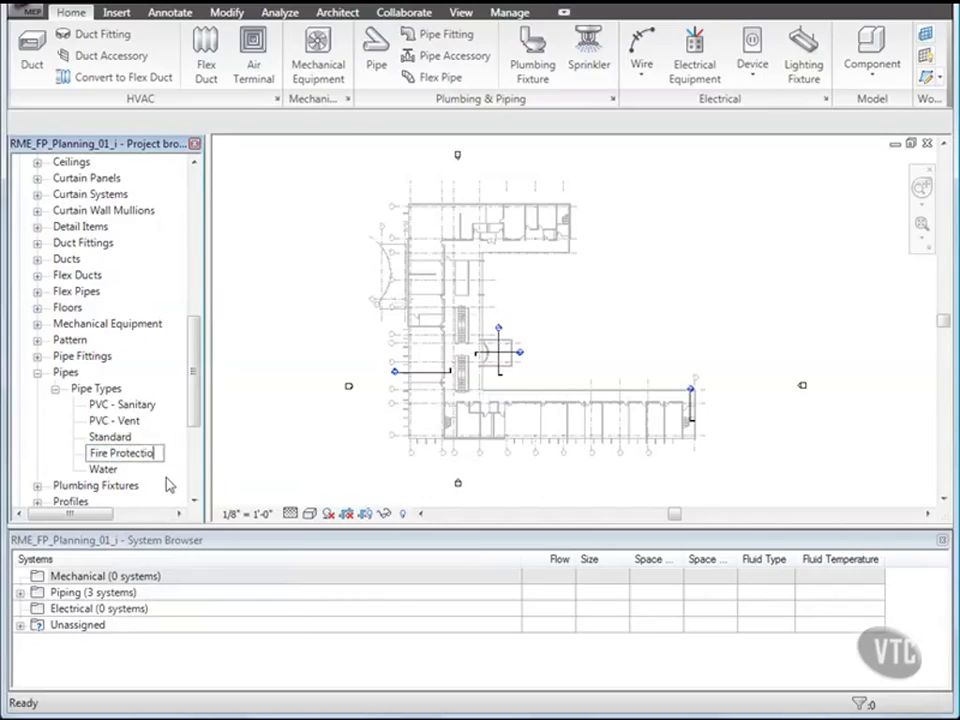
key(Return)
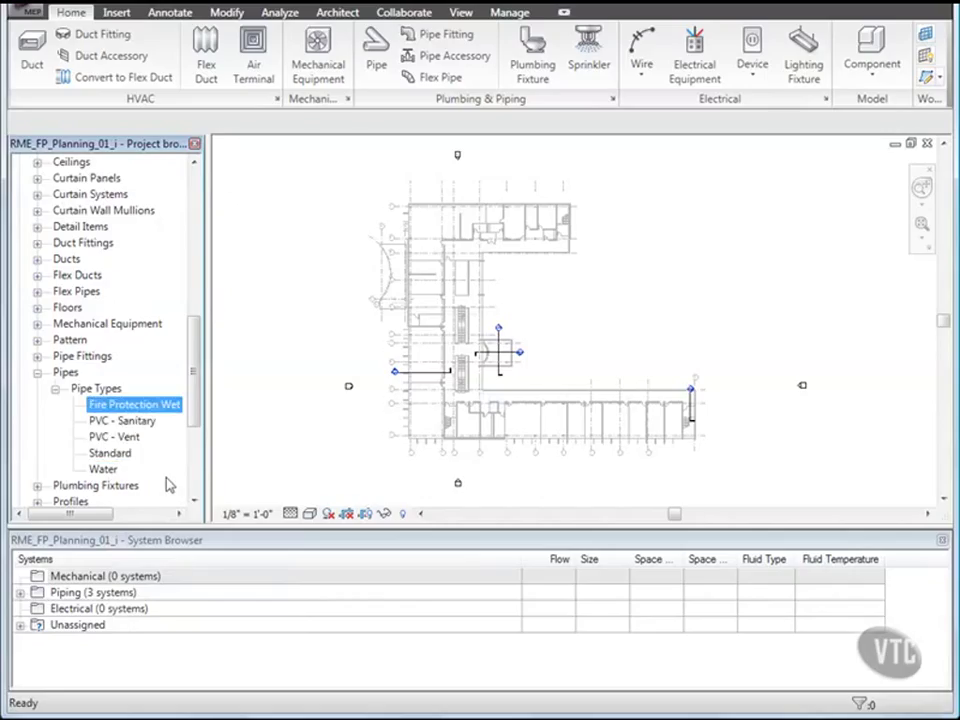
Step: Set the material of the Fire Protection Wet pipe type to Carbon Steel in its type properties
right_click(114, 407)
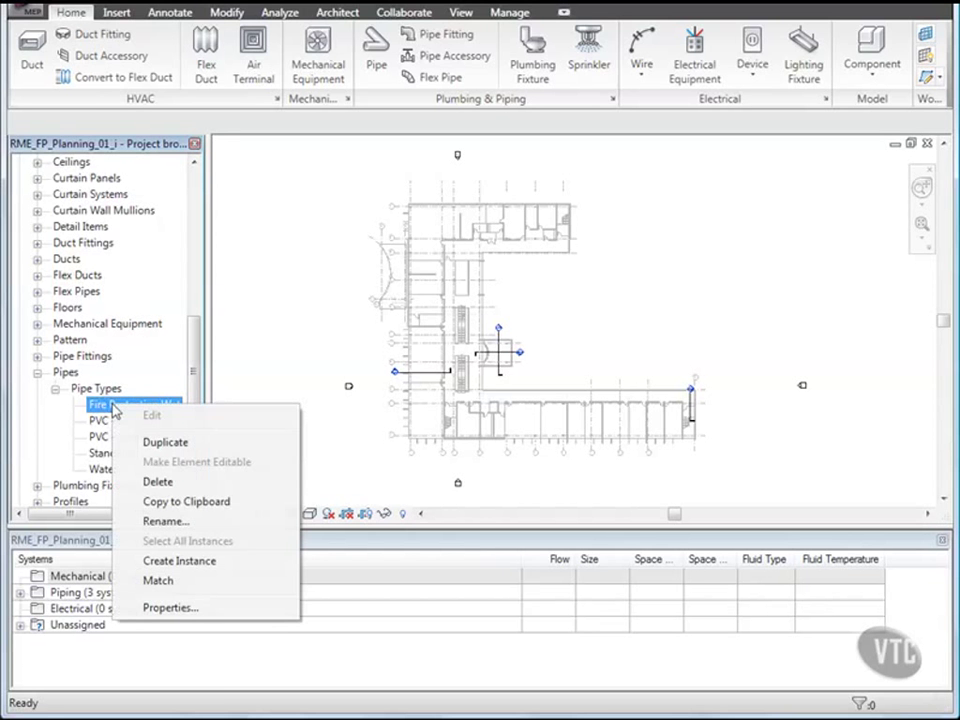
click(180, 607)
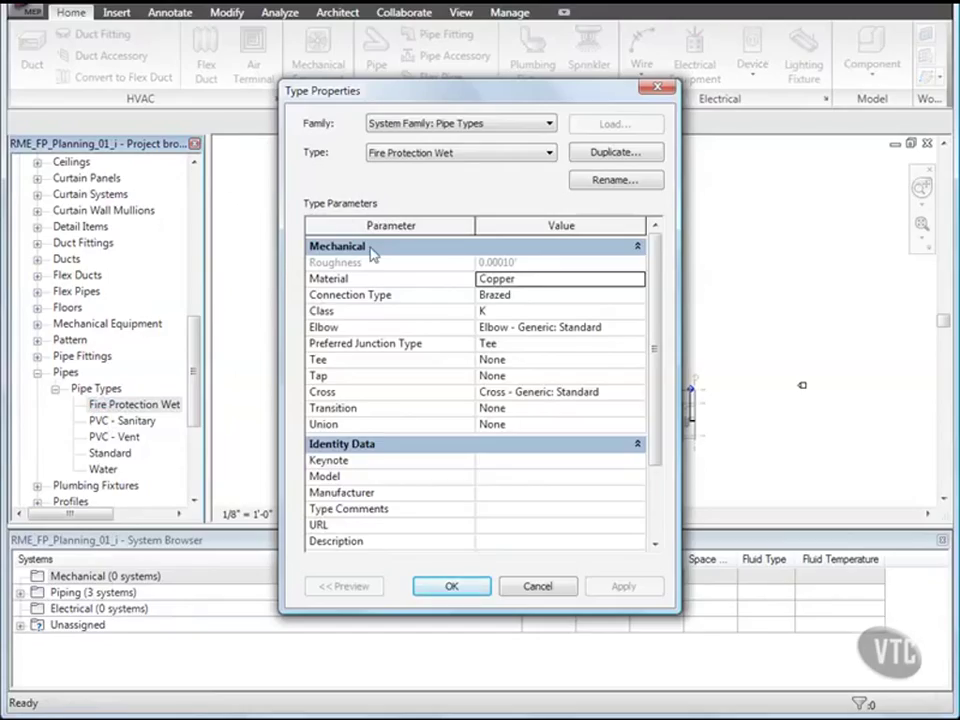
click(565, 282)
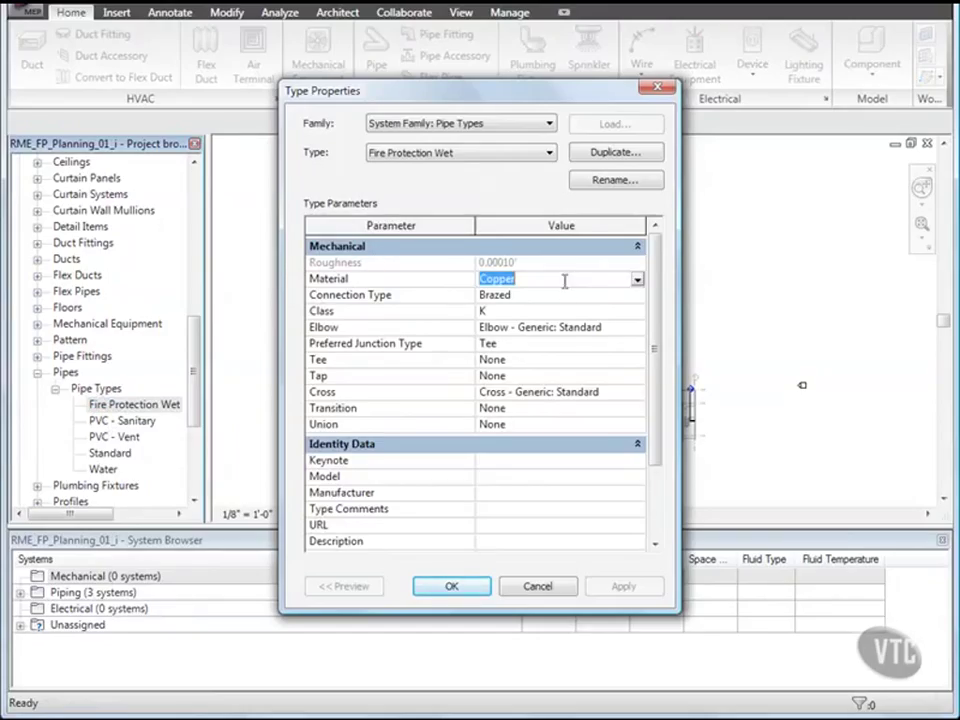
click(636, 279)
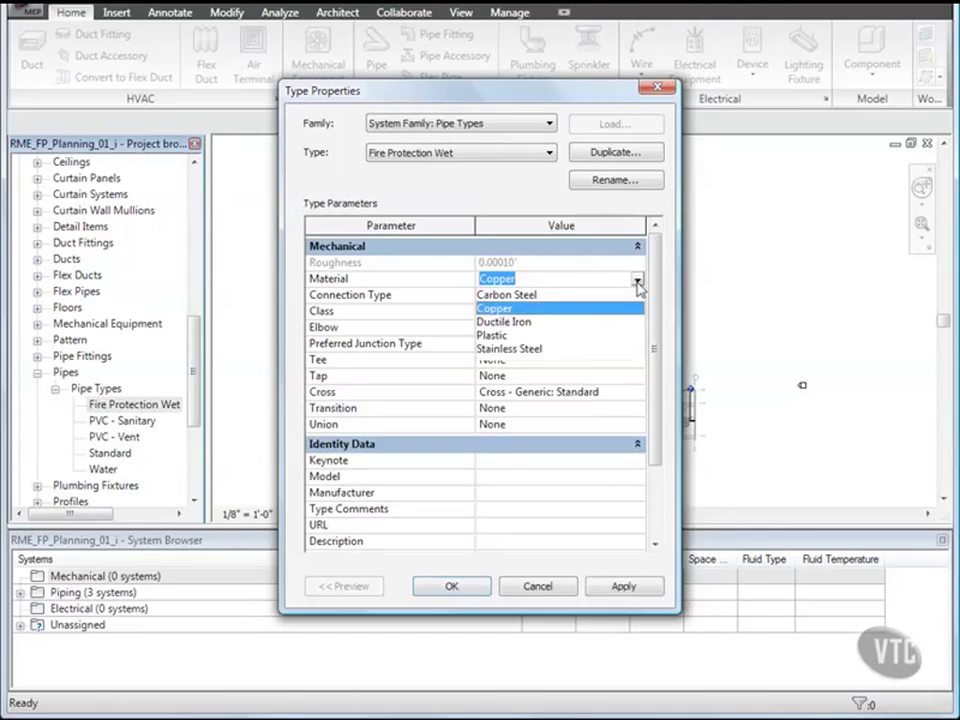
click(540, 295)
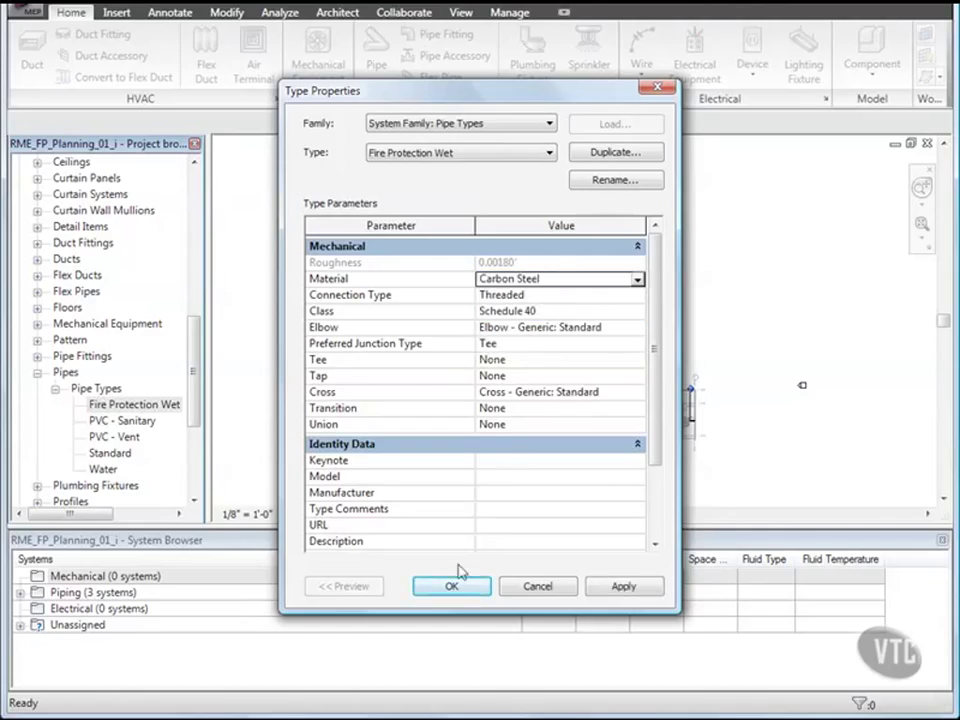
click(453, 587)
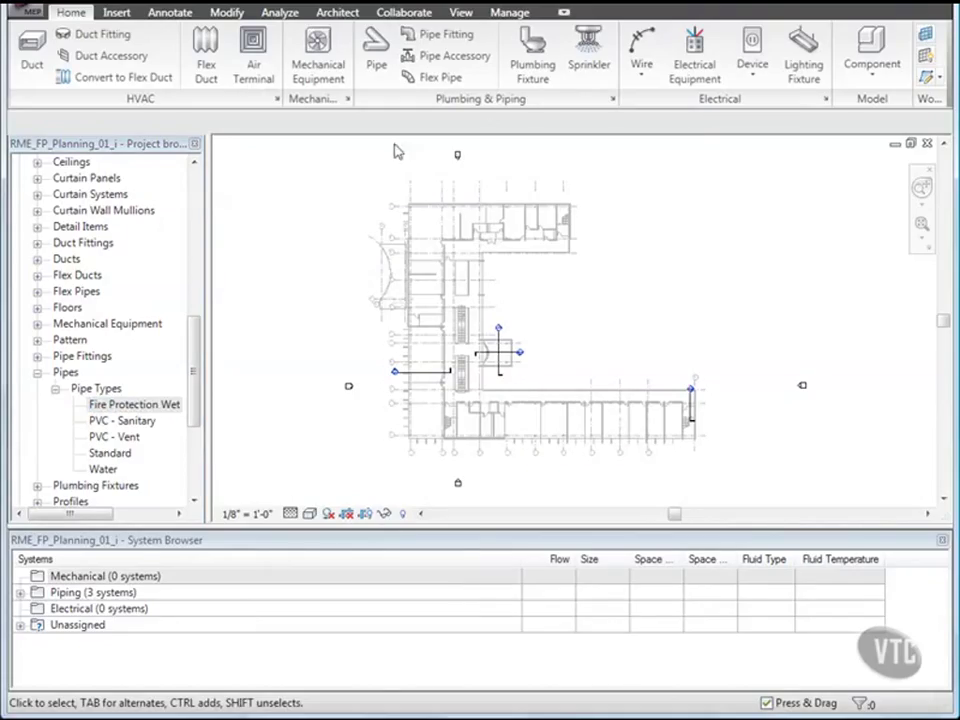
Step: In the mechanical settings for main pipe conversion, assign the Fire Protection Wet pipe type to the Fire Protection Wet system type
click(507, 14)
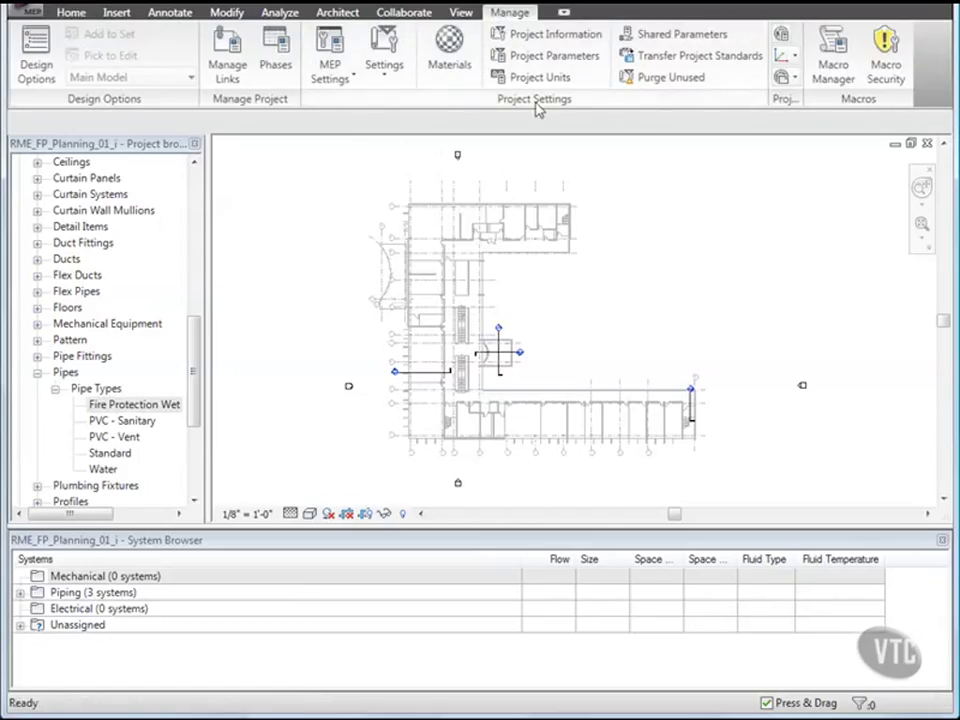
click(352, 84)
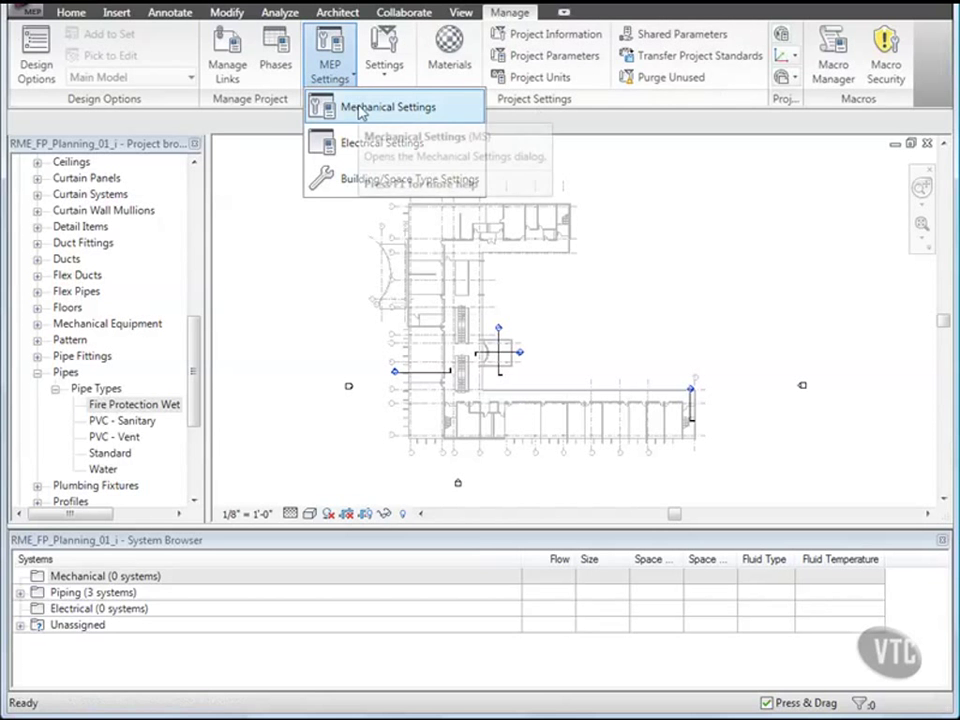
click(360, 109)
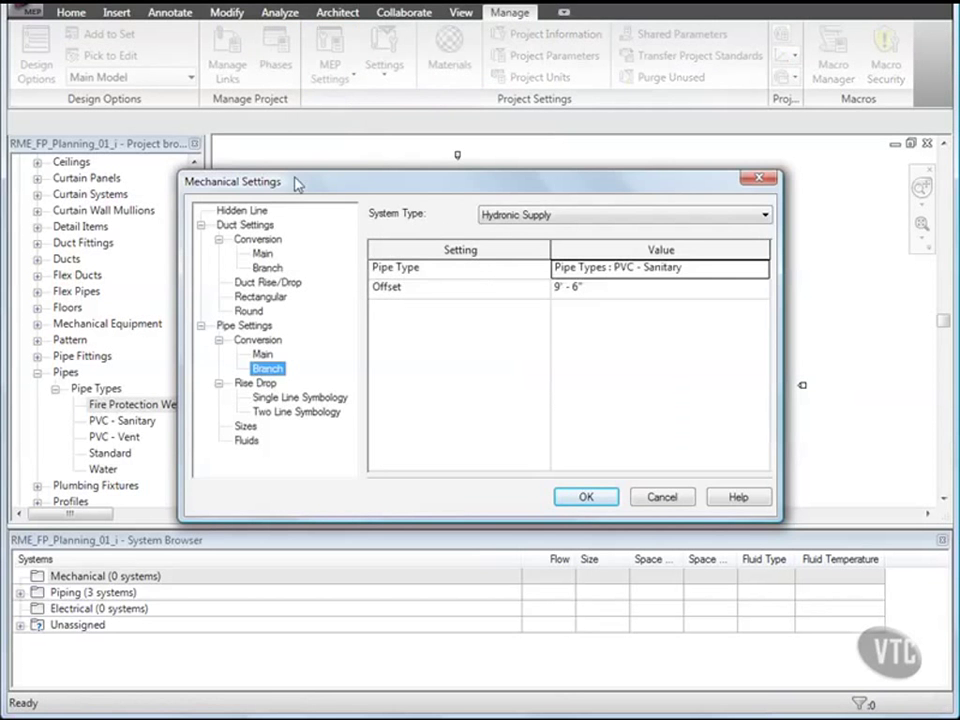
click(262, 354)
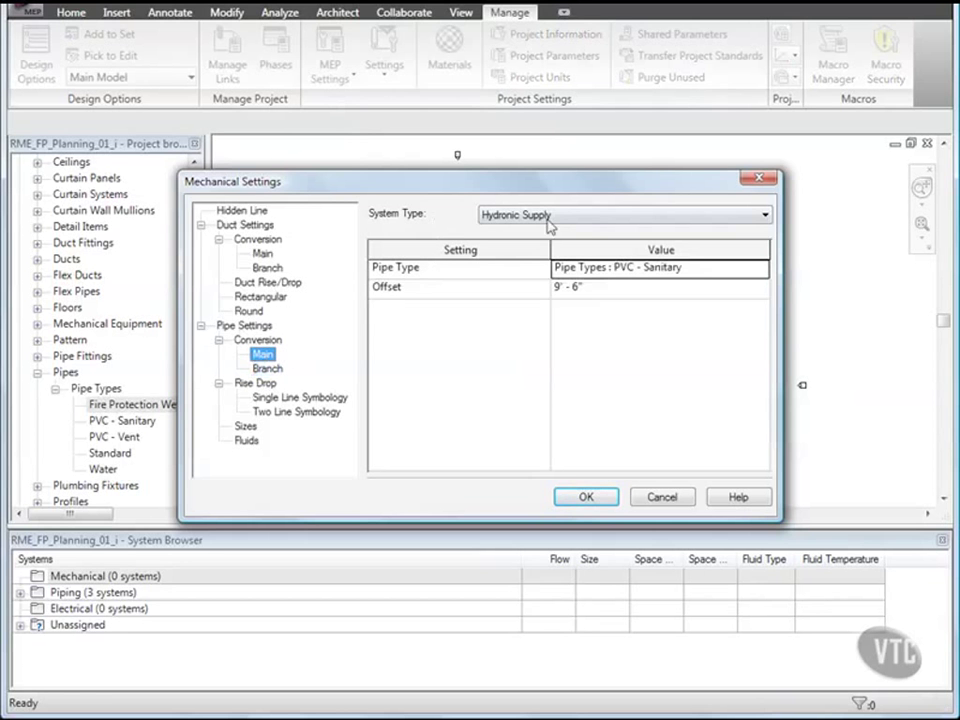
click(627, 224)
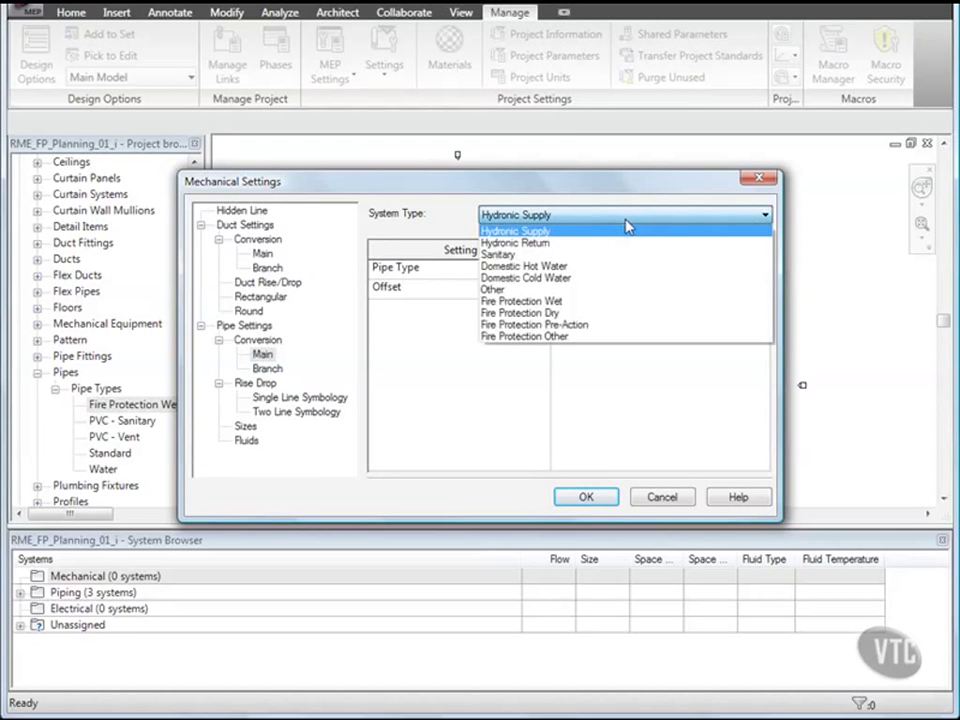
click(549, 301)
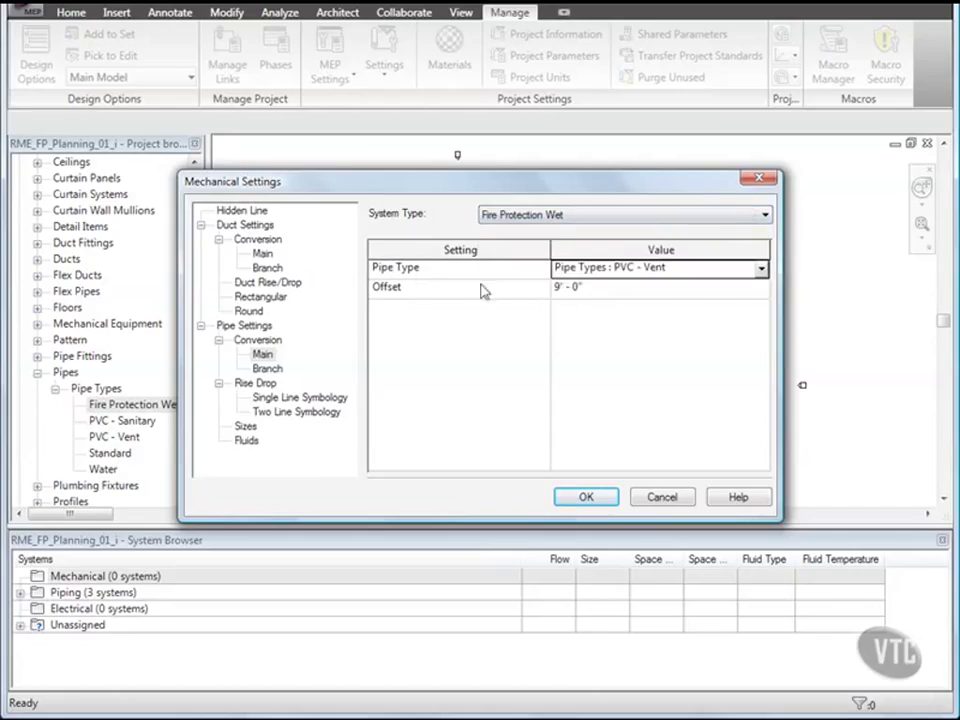
click(645, 268)
click(761, 270)
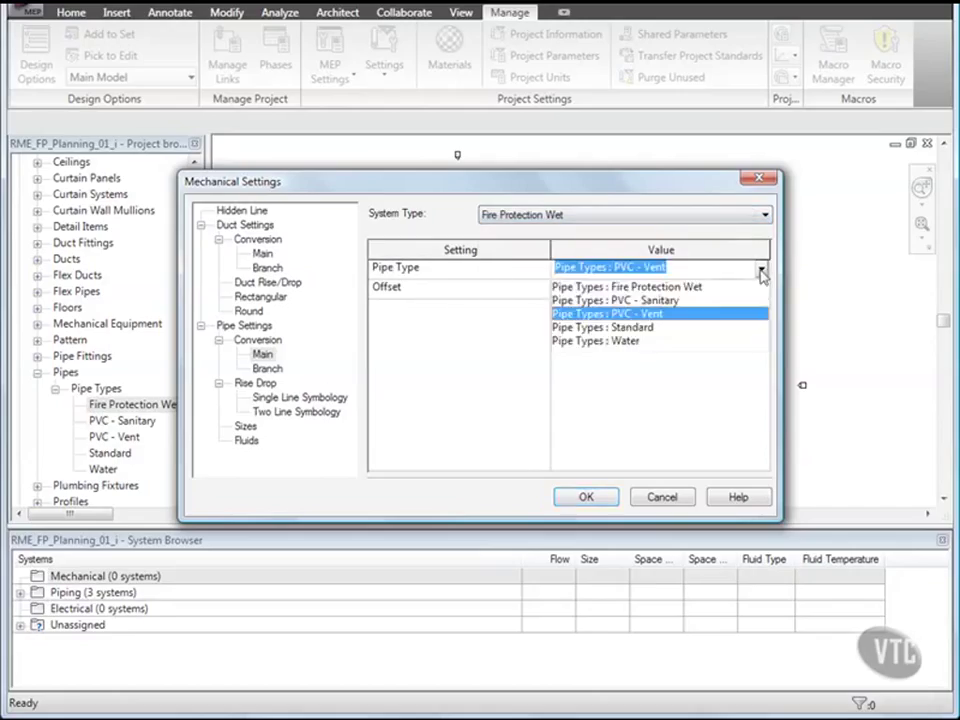
click(705, 288)
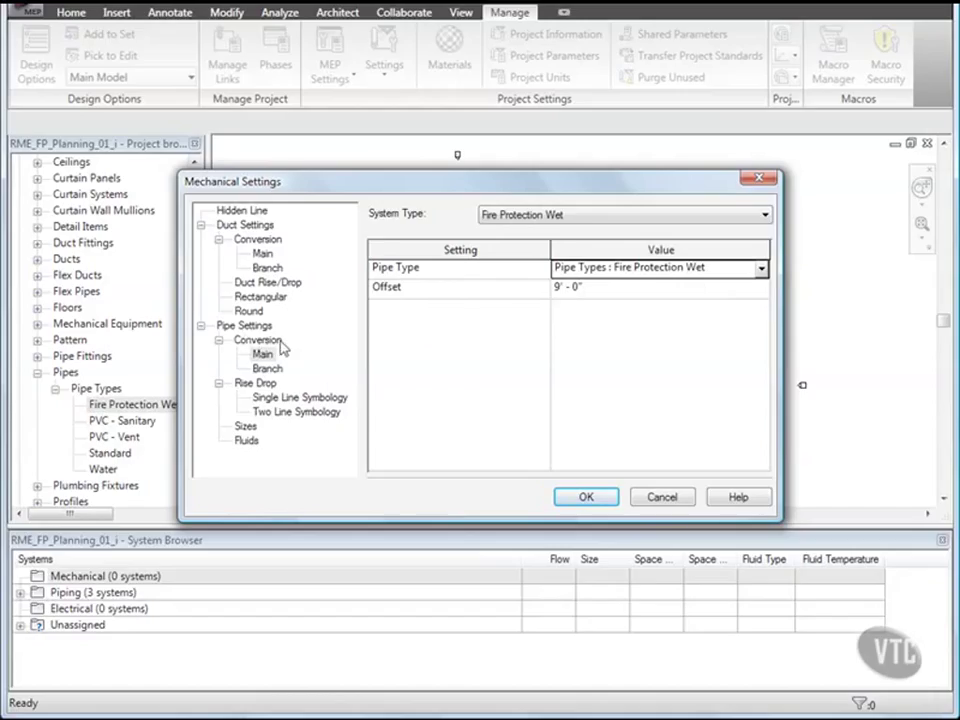
Step: Assign the Fire Protection Wet pipe type to Fire Protection Wet branch conversion, and review the main and branch settings
click(268, 369)
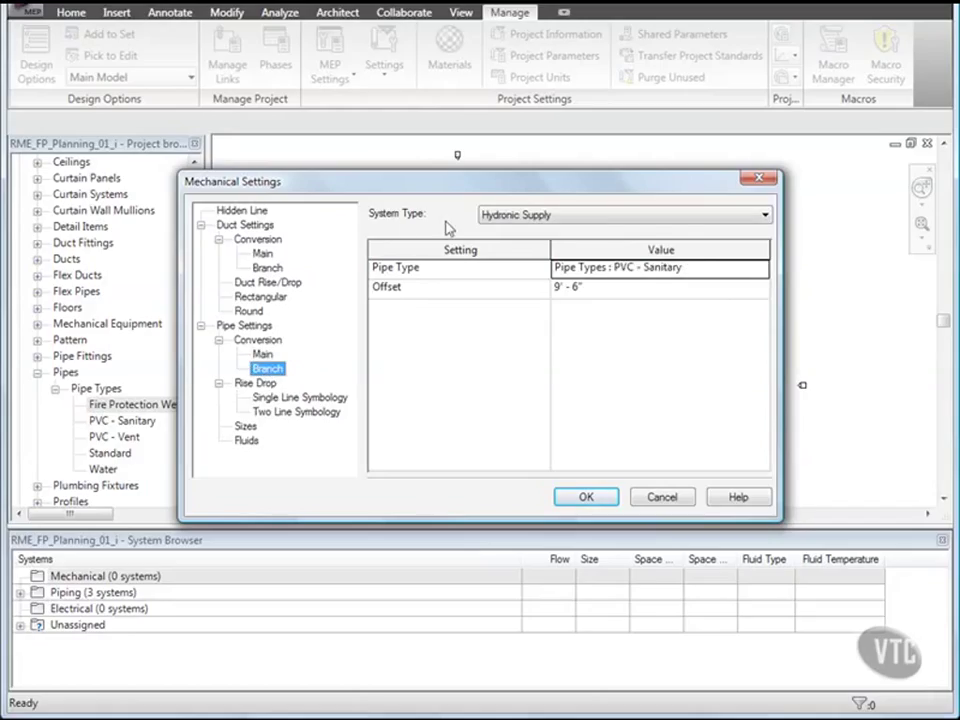
click(647, 217)
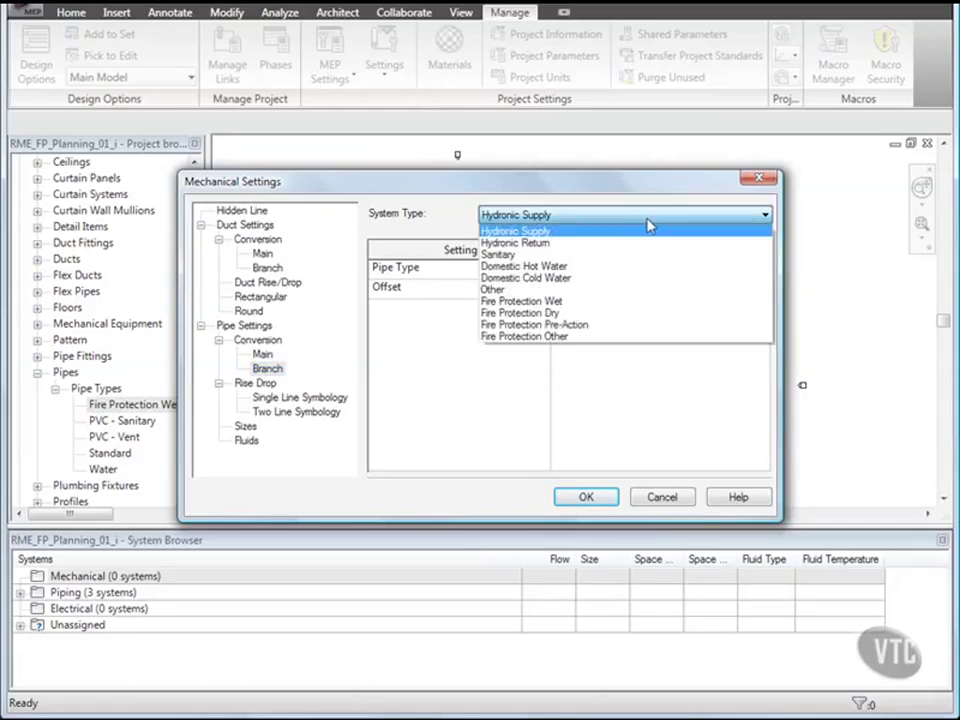
click(552, 303)
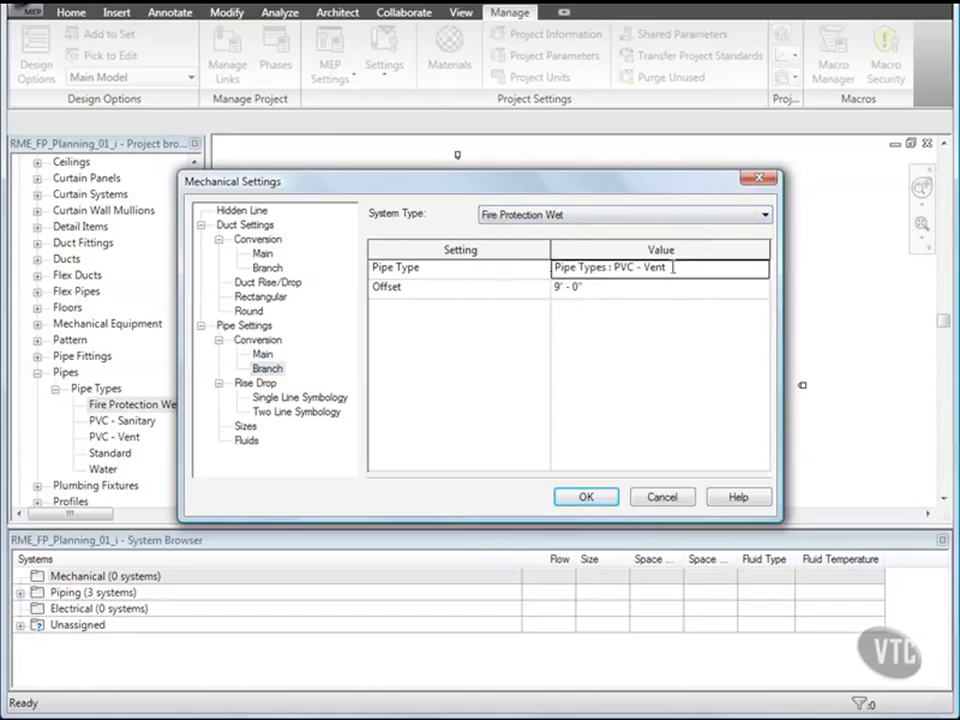
click(745, 268)
click(761, 270)
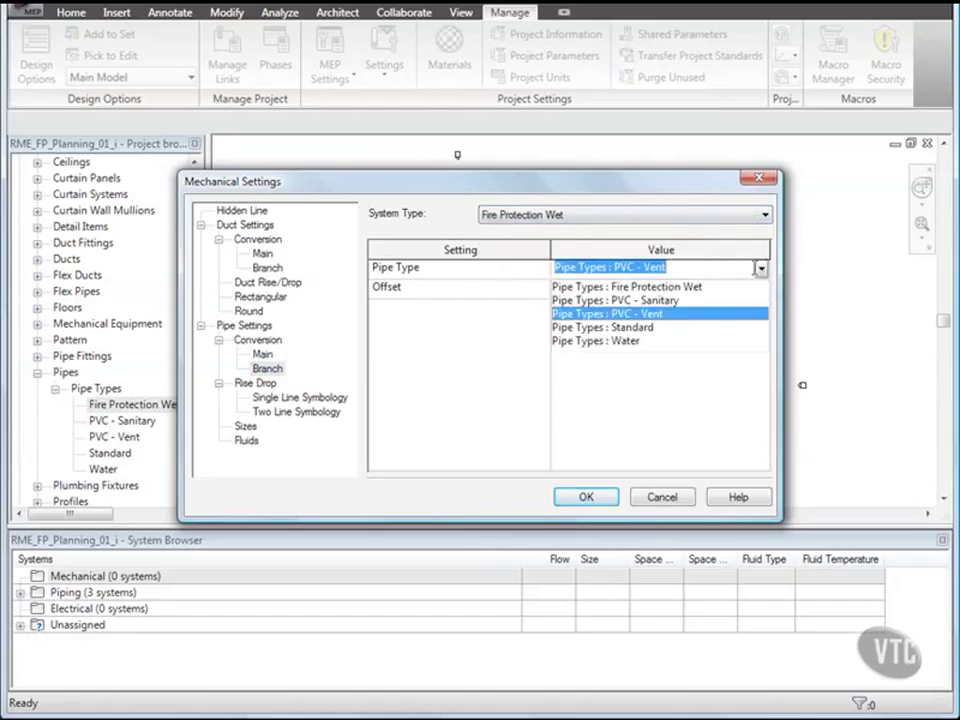
click(689, 287)
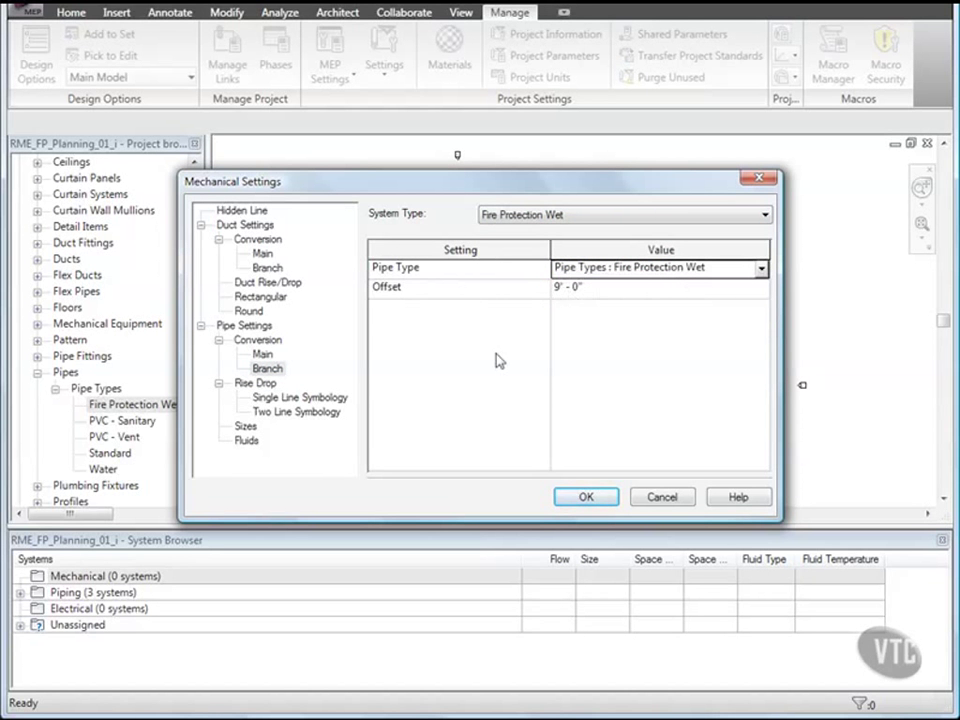
click(263, 354)
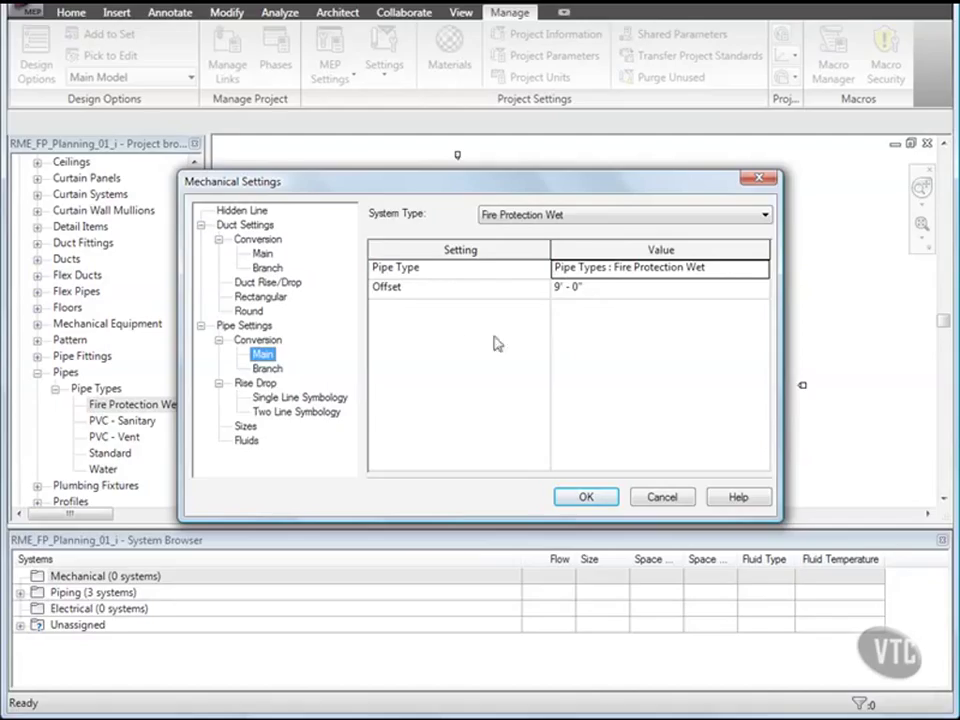
click(267, 369)
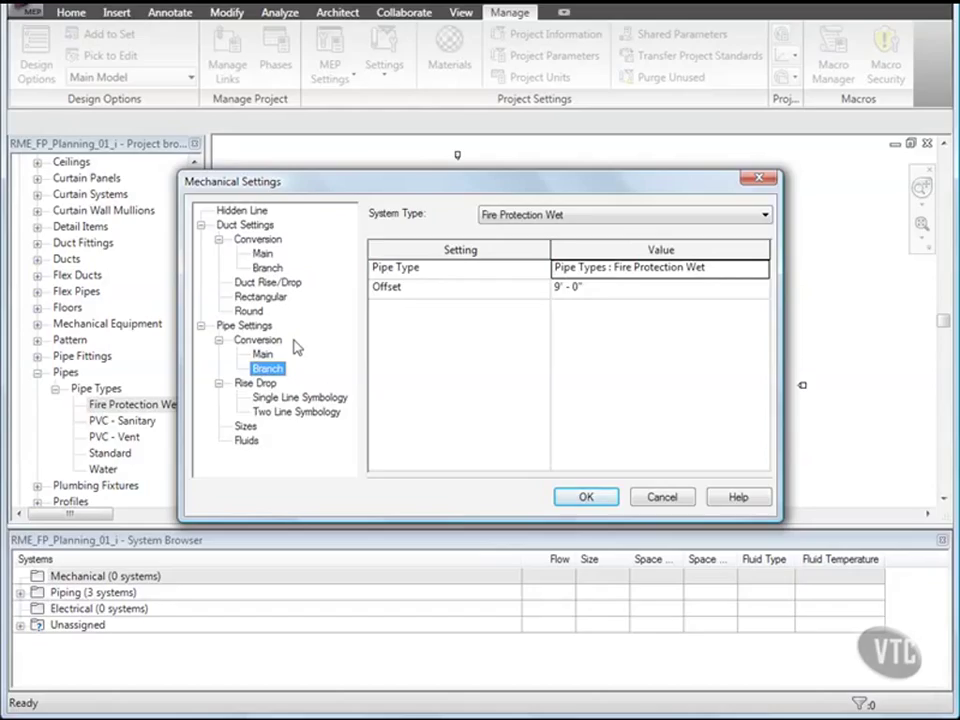
Step: Accept the mechanical settings and close the RME_FP_Planning_01_i project
click(580, 497)
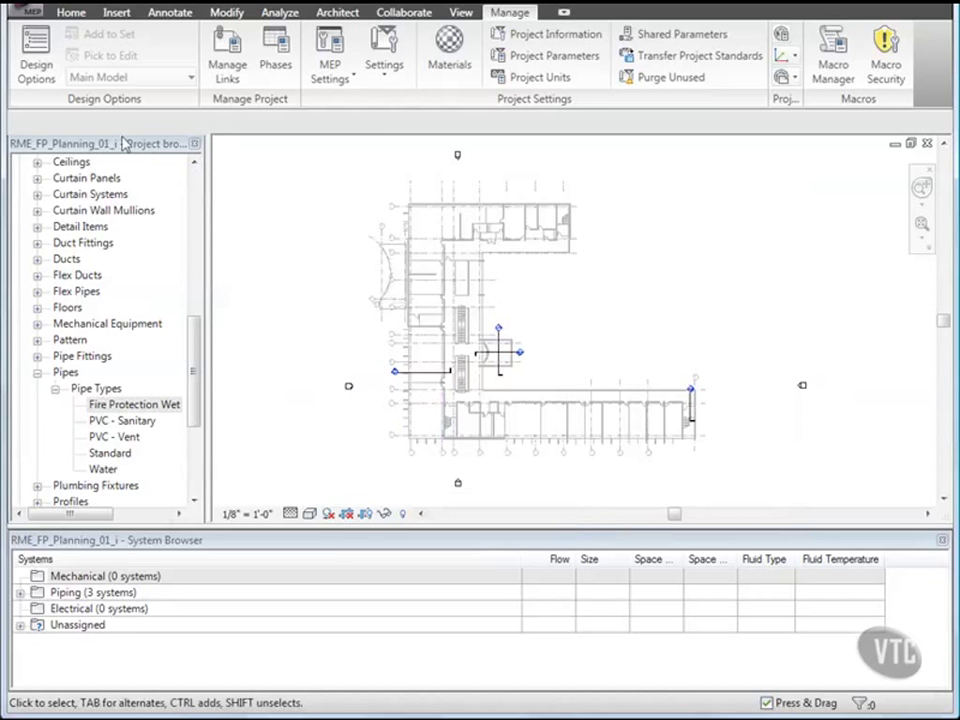
click(20, 10)
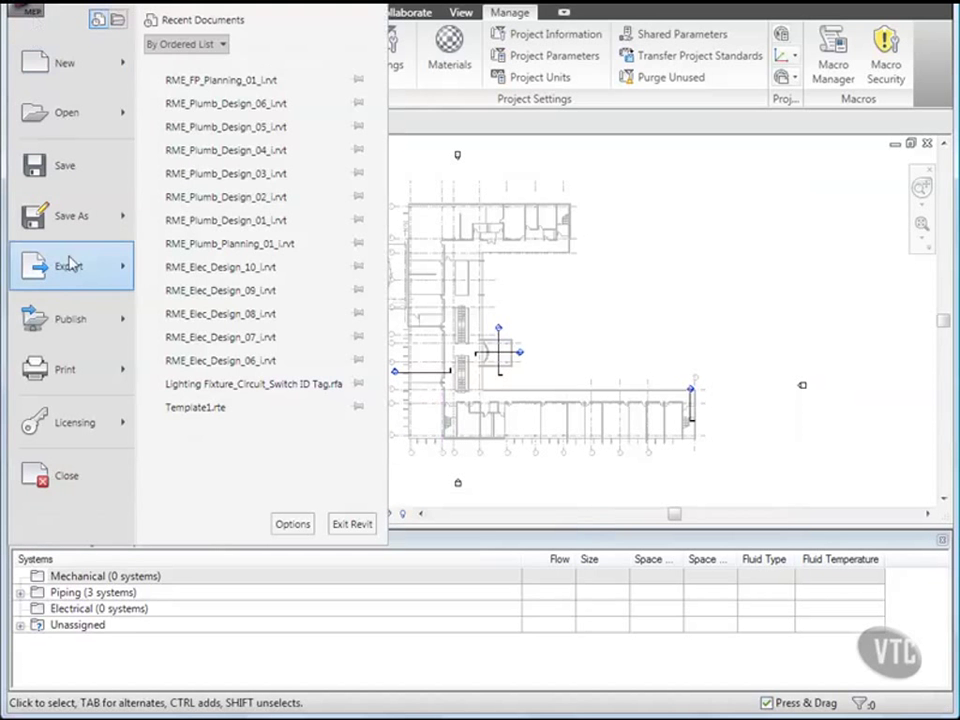
click(70, 476)
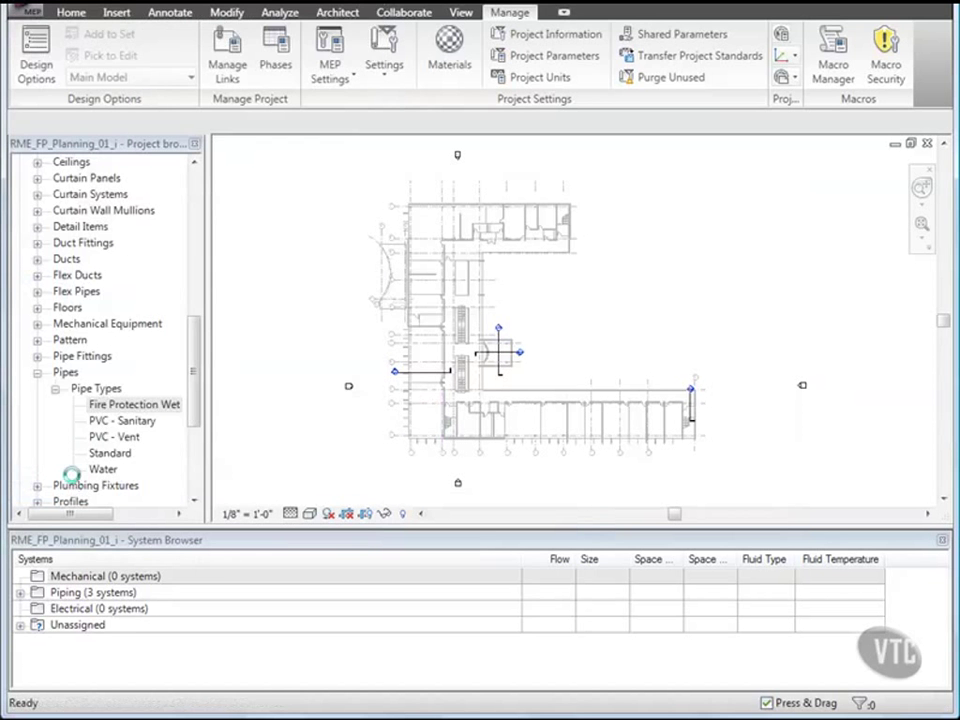
click(303, 400)
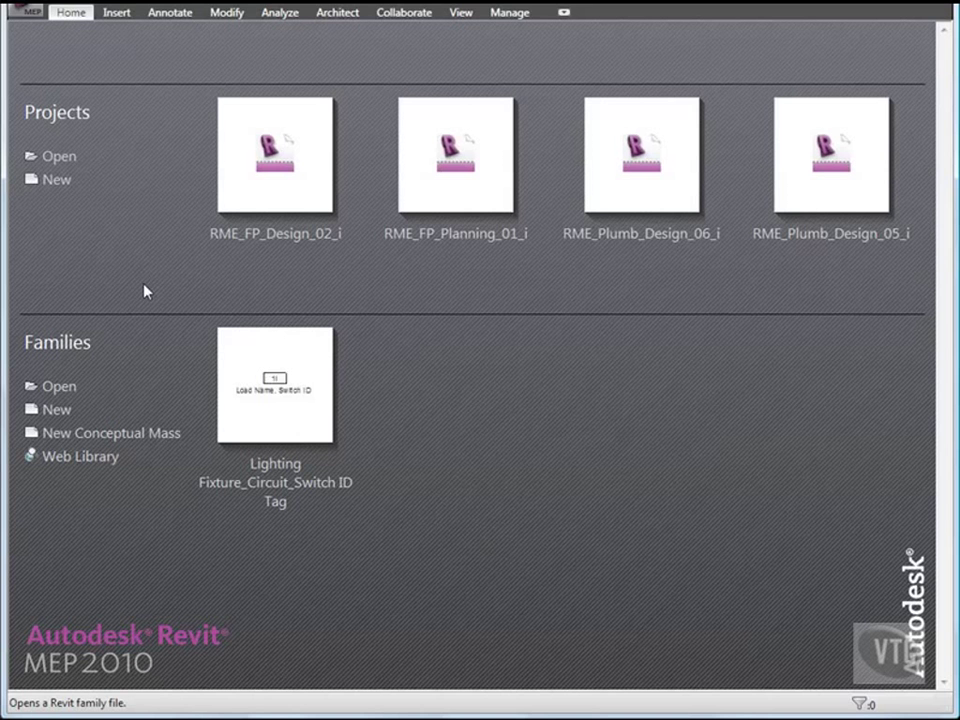
Step: Open the RME_FP_Planning_02_i project from the 05_Fire Protection Systems folder of the Imperial training files
click(32, 14)
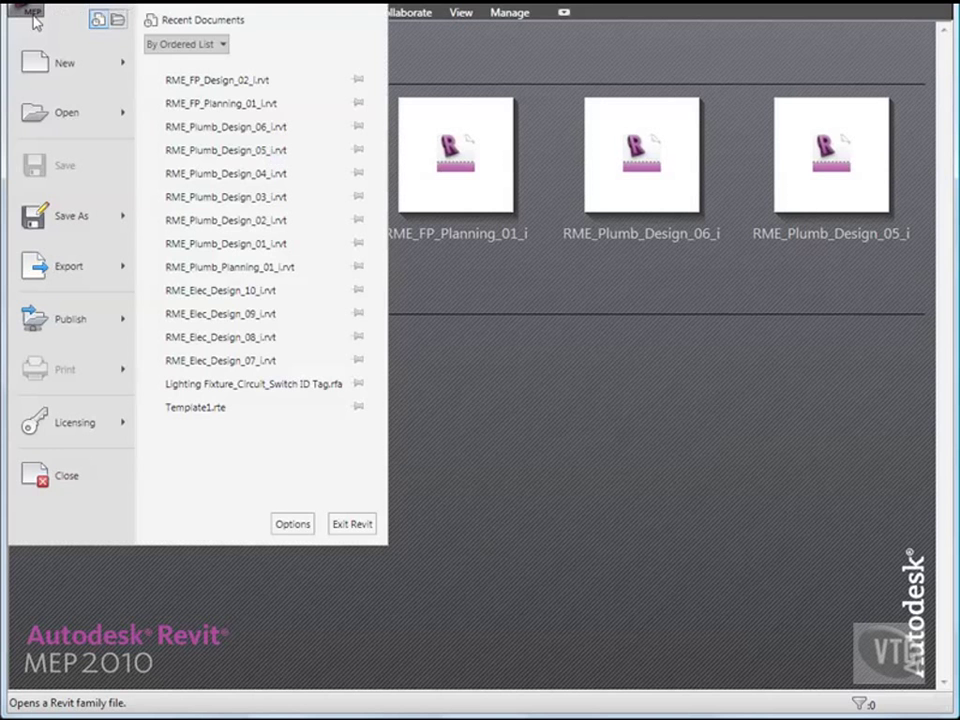
click(60, 114)
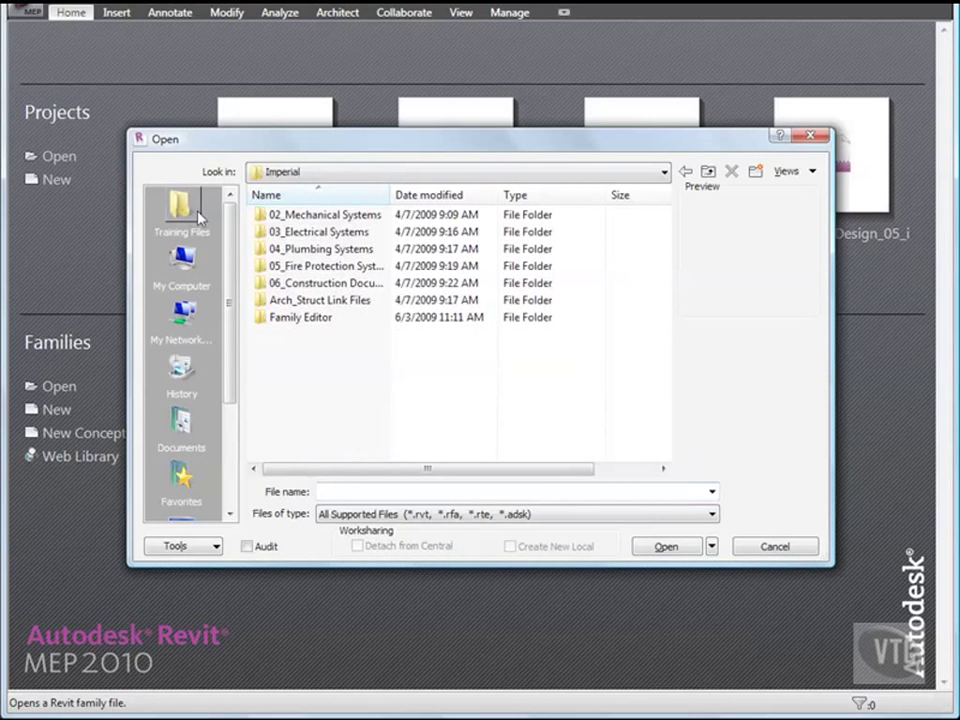
double_click(390, 195)
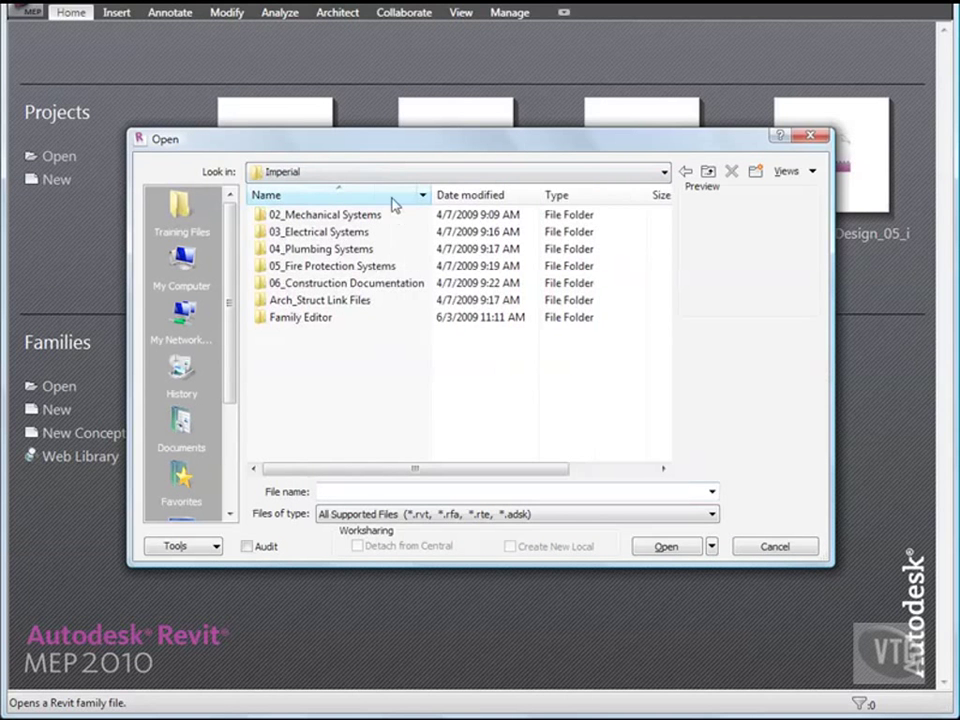
double_click(335, 266)
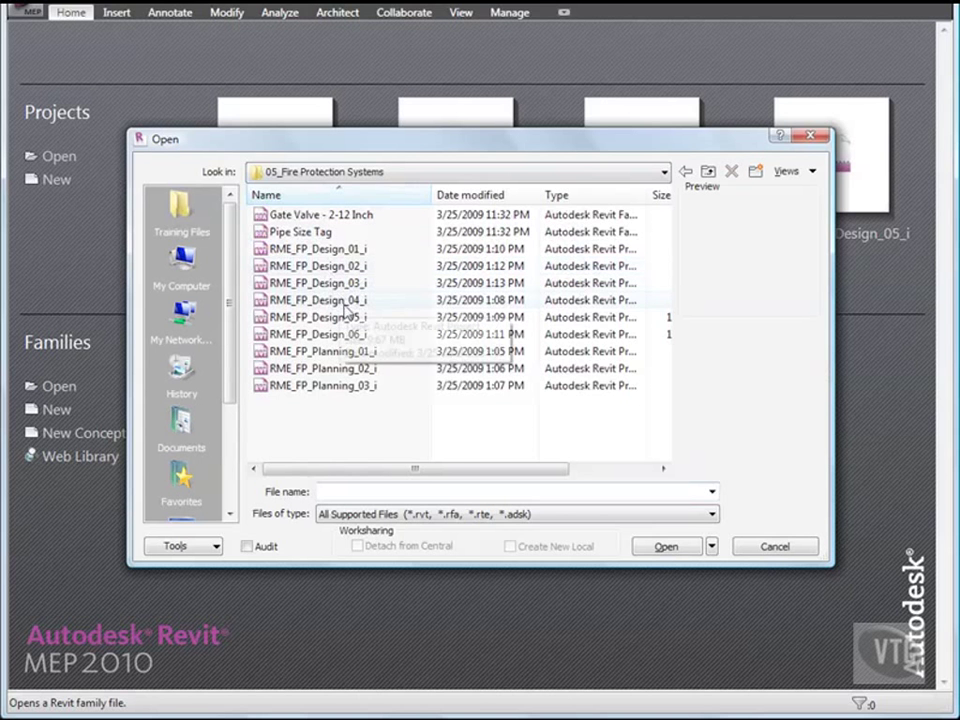
double_click(338, 368)
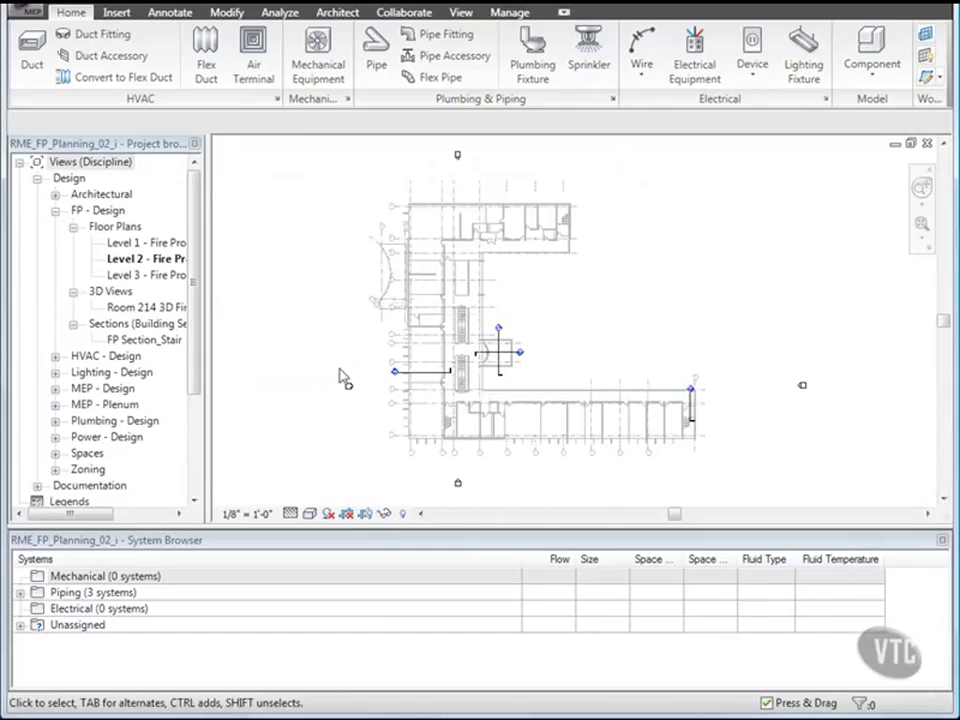
Step: Add a new project parameter named Sprinkler Zone and group it under Fire Protection
click(510, 13)
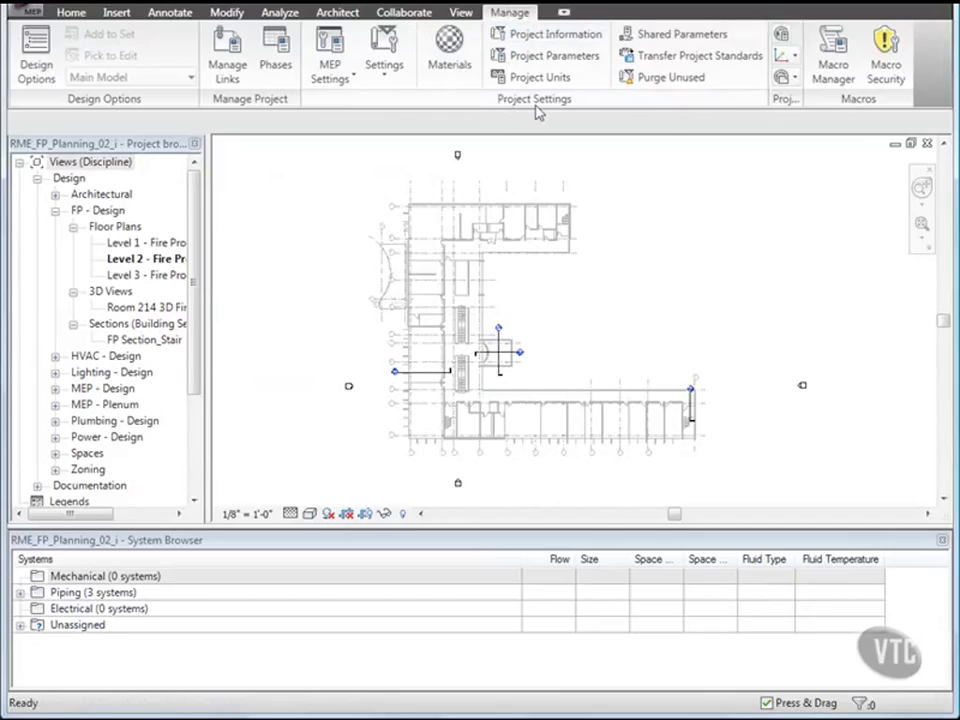
click(530, 57)
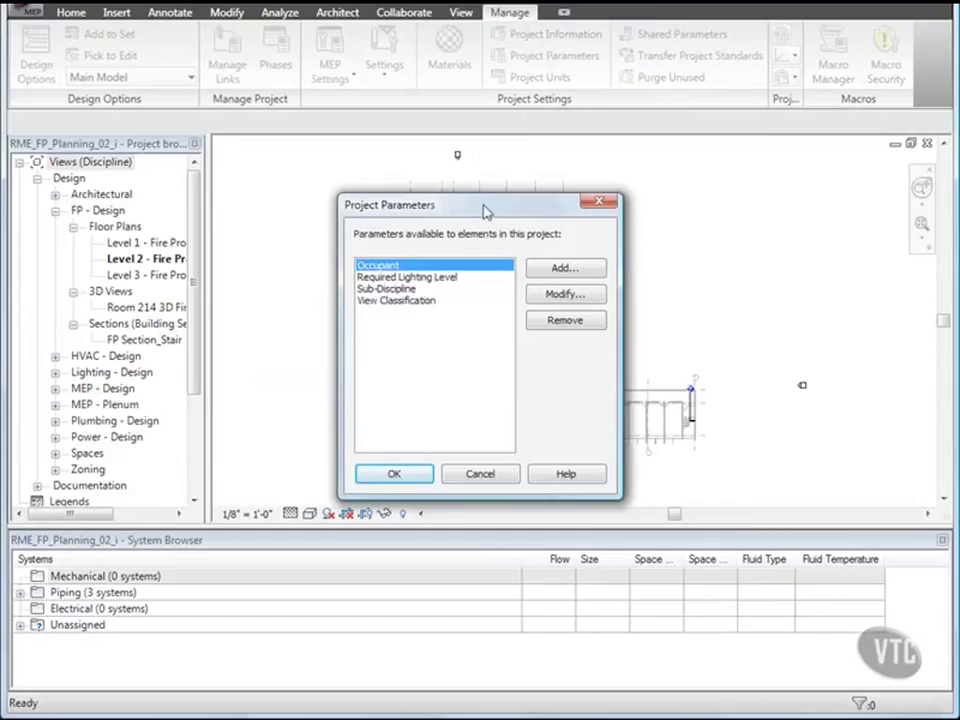
click(555, 268)
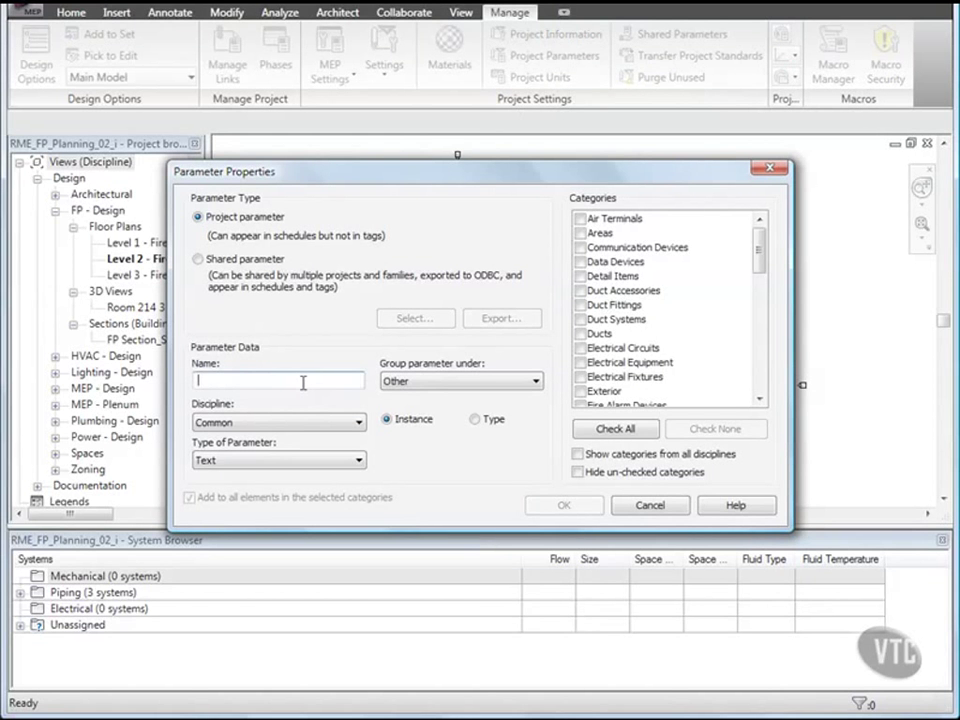
text(Sprinkler)
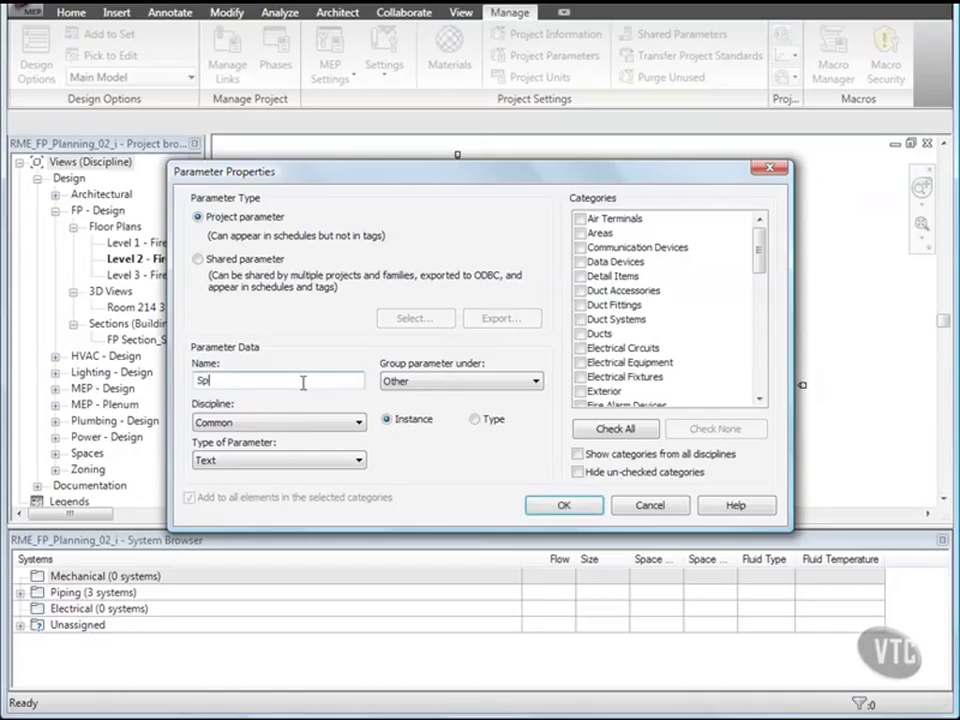
text( Zone)
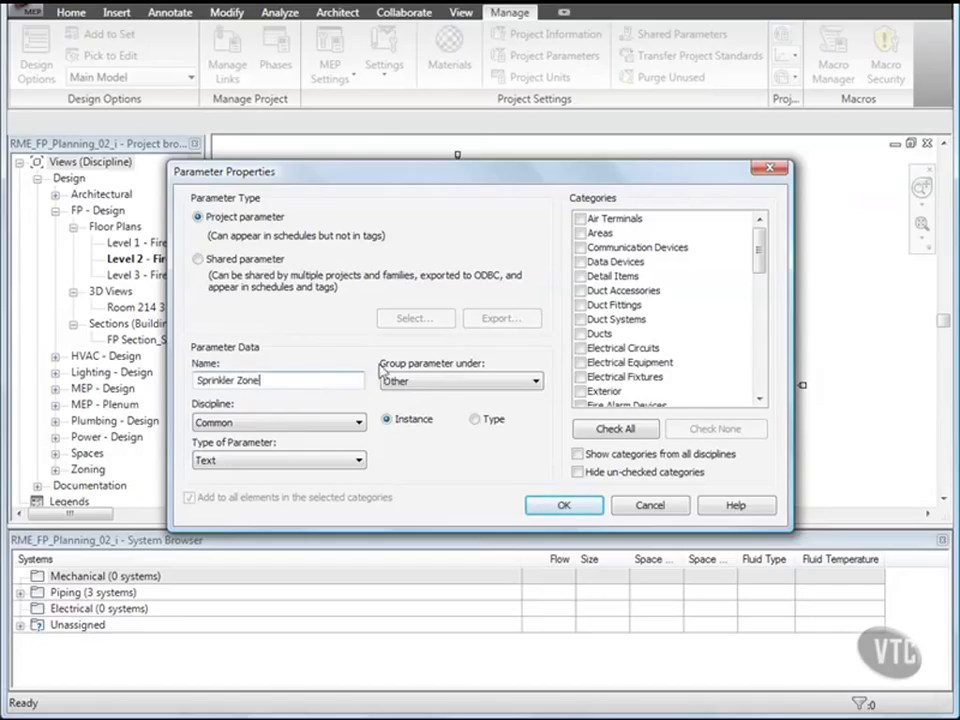
click(501, 382)
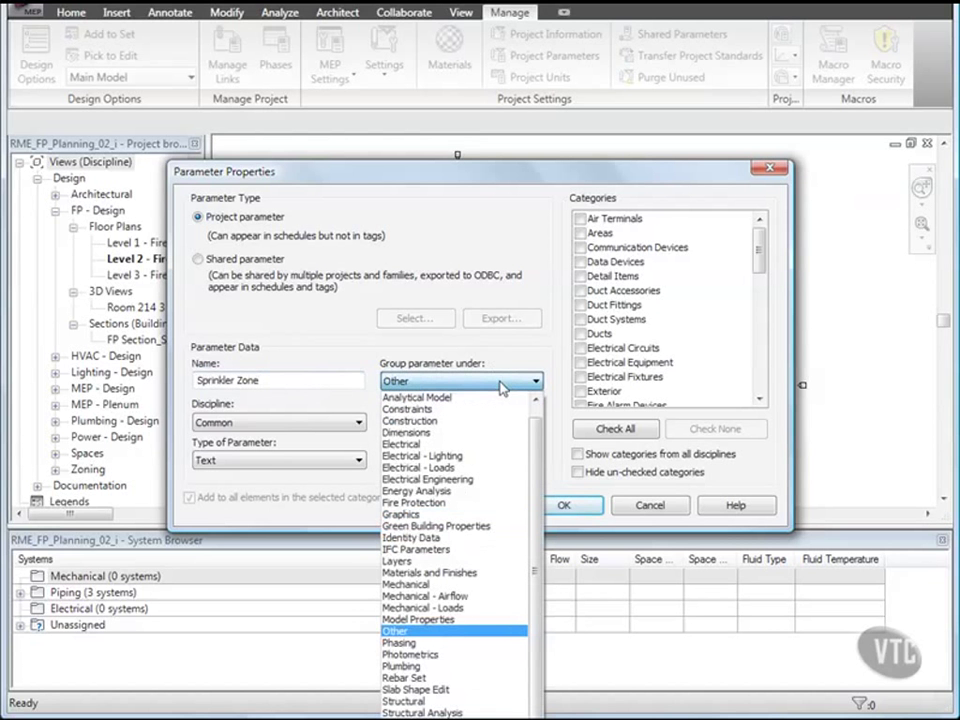
click(433, 505)
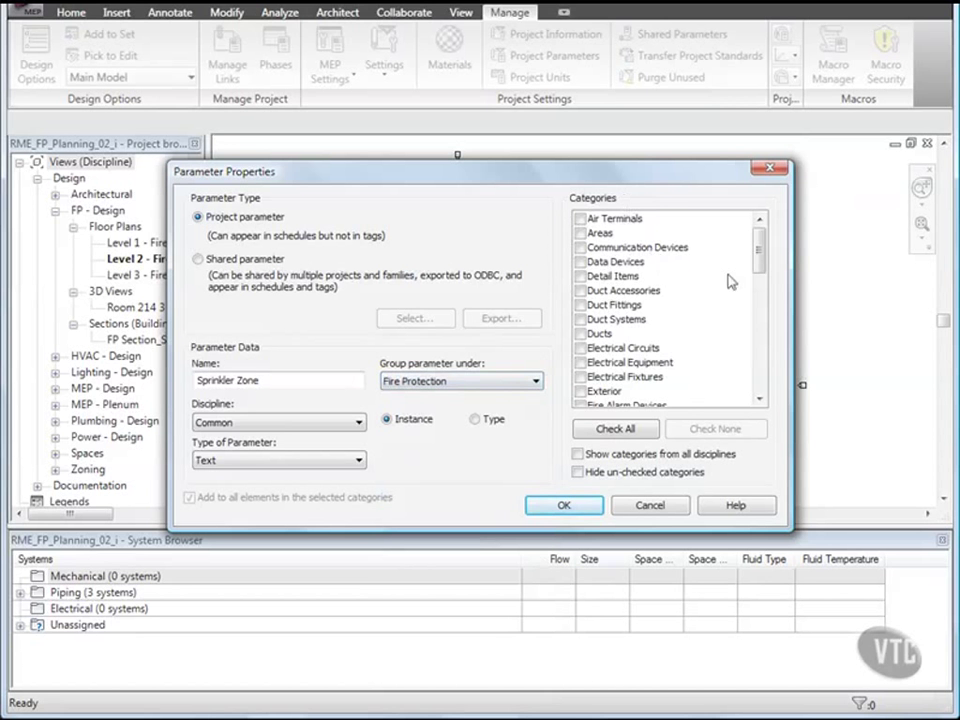
Step: Apply the Sprinkler Zone parameter to the Spaces category and accept the project parameters
drag(760, 252, 761, 386)
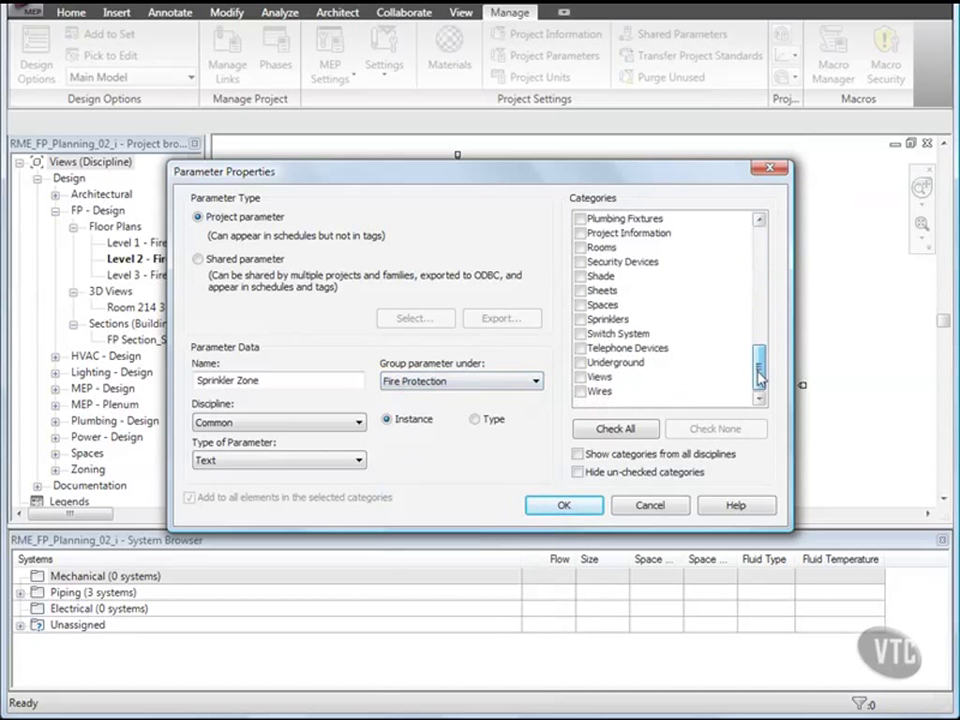
click(581, 305)
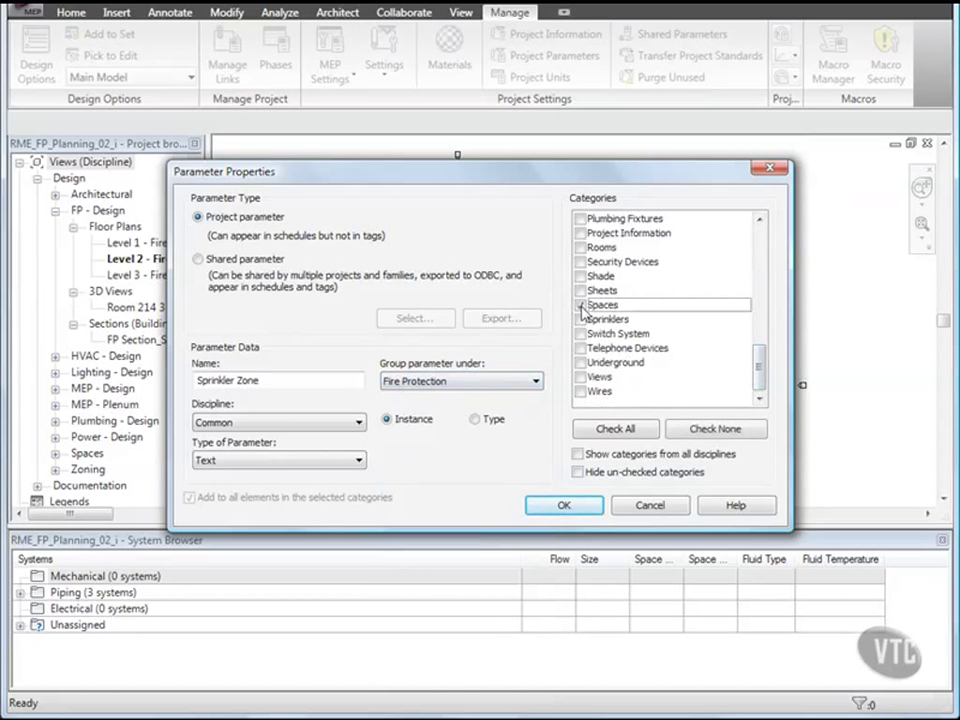
click(560, 505)
click(416, 480)
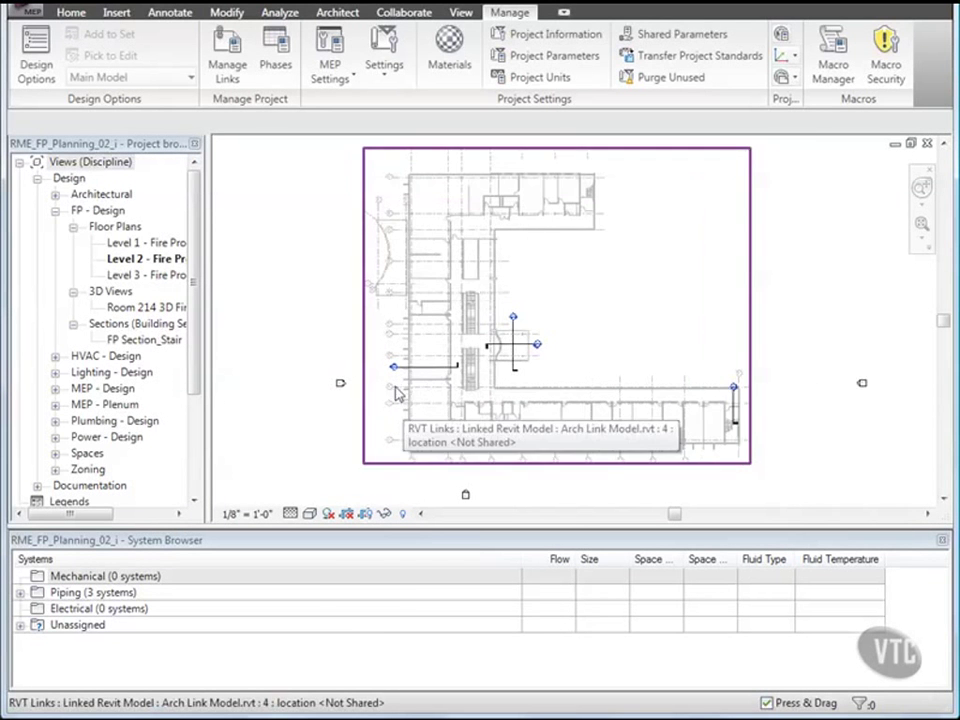
Step: Set the Sprinkler Zone of the Instruction 221 space to Zone 1 in its instance properties
scroll(337, 320, up, 2)
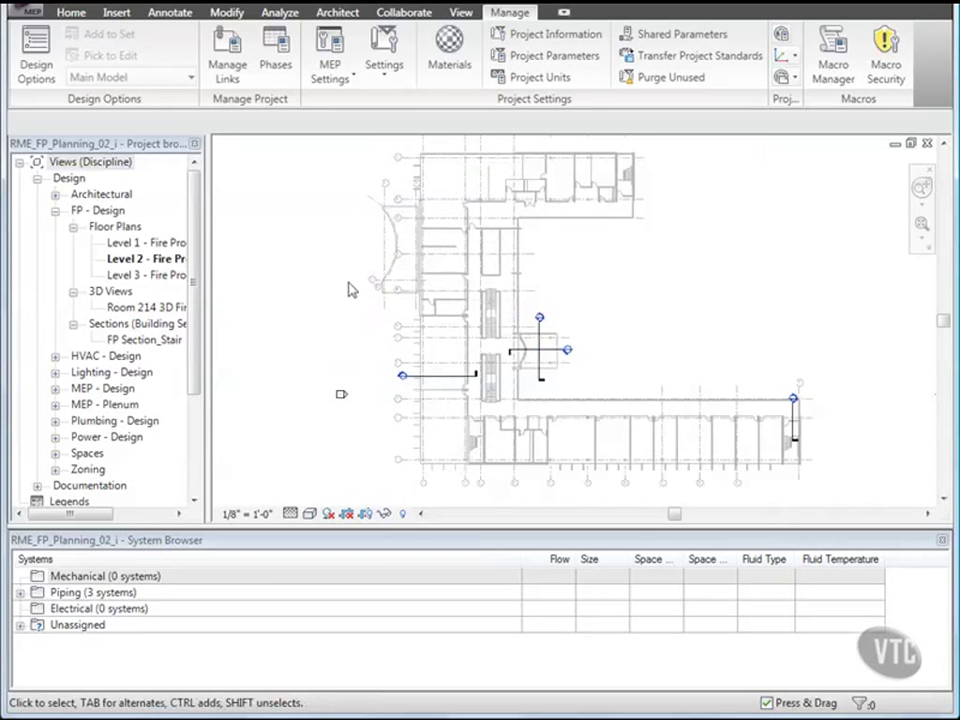
click(438, 291)
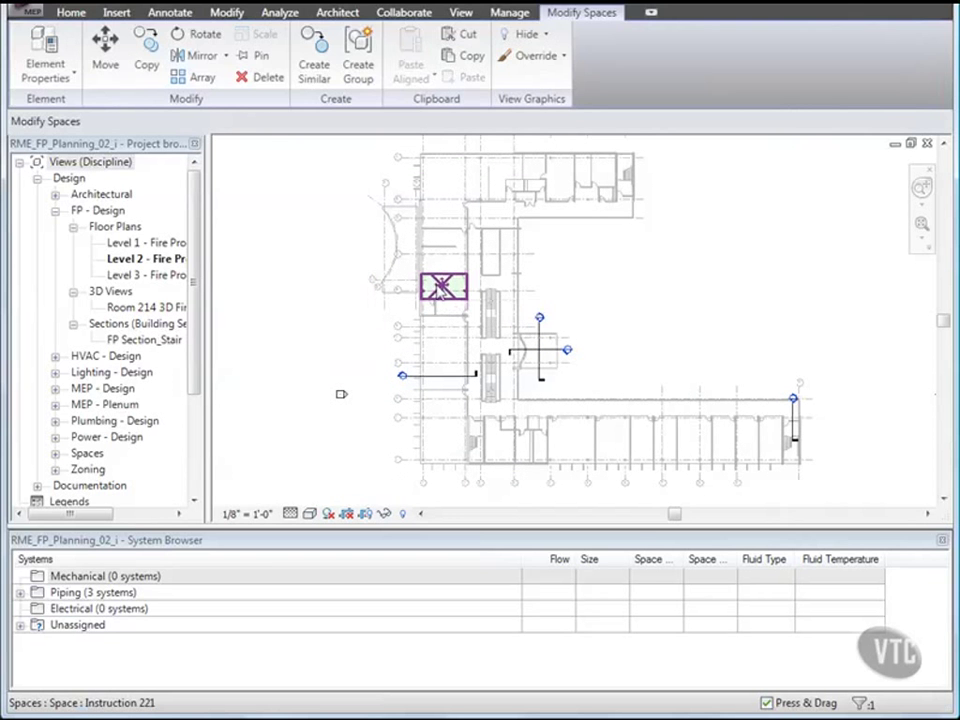
right_click(438, 288)
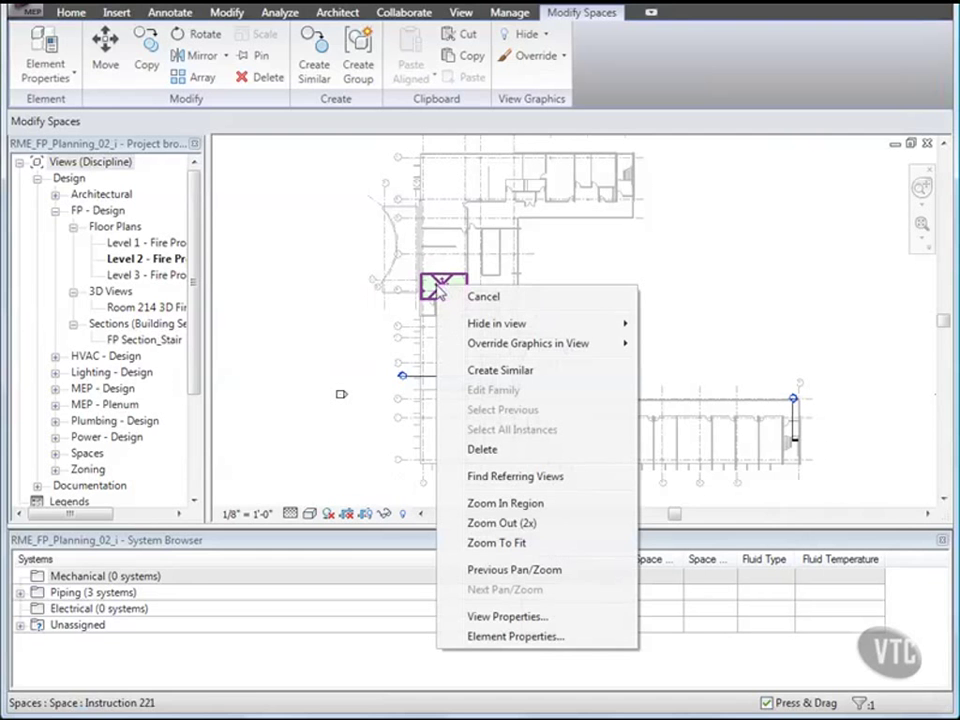
click(514, 637)
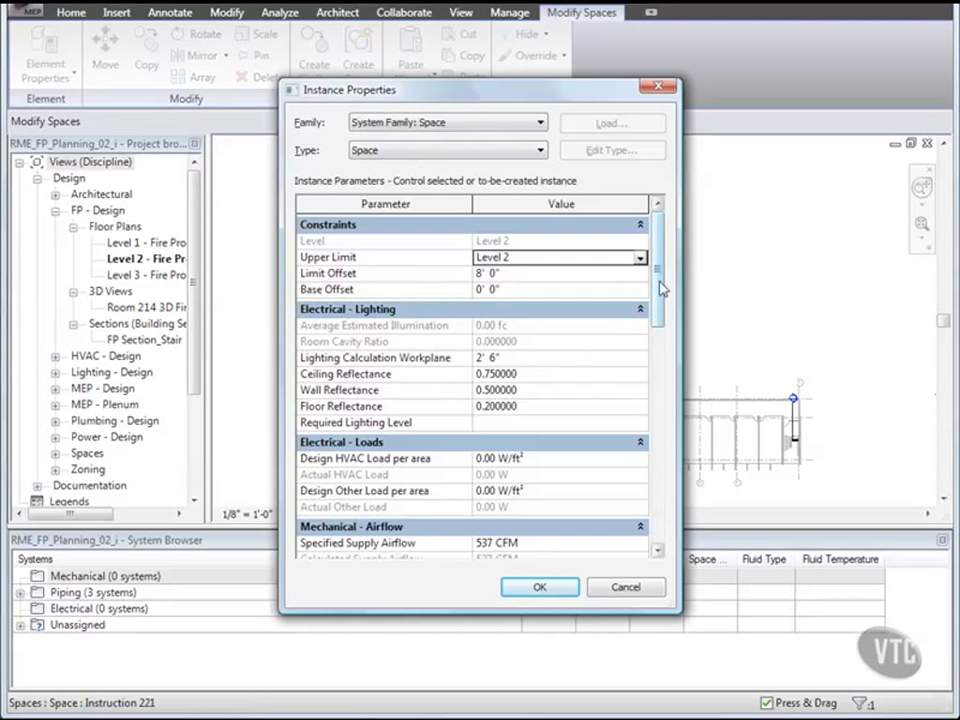
drag(660, 292, 662, 518)
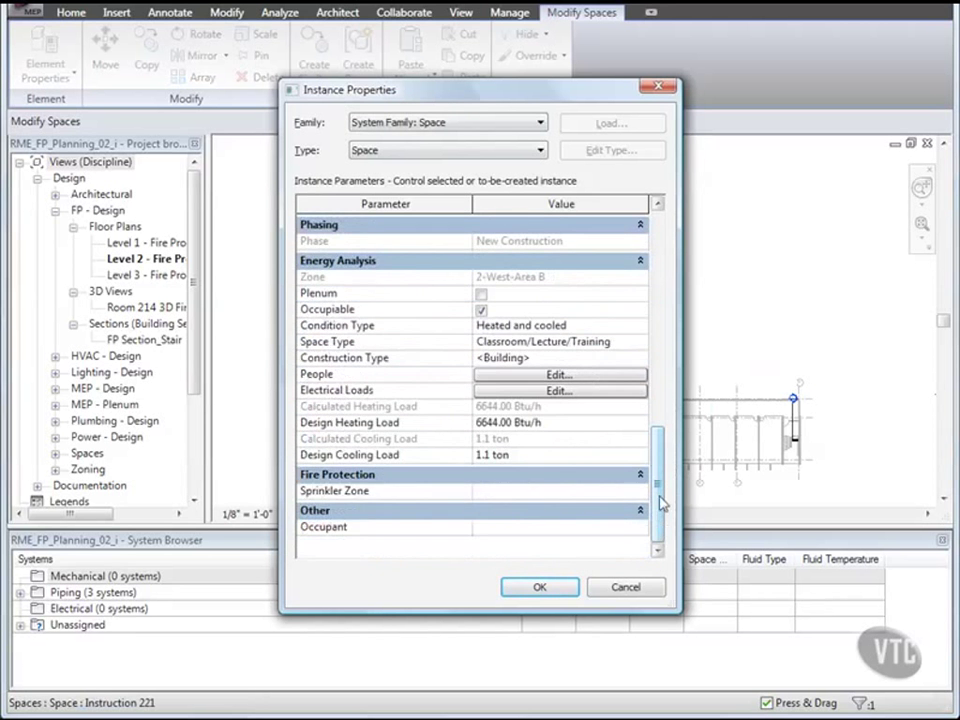
click(490, 492)
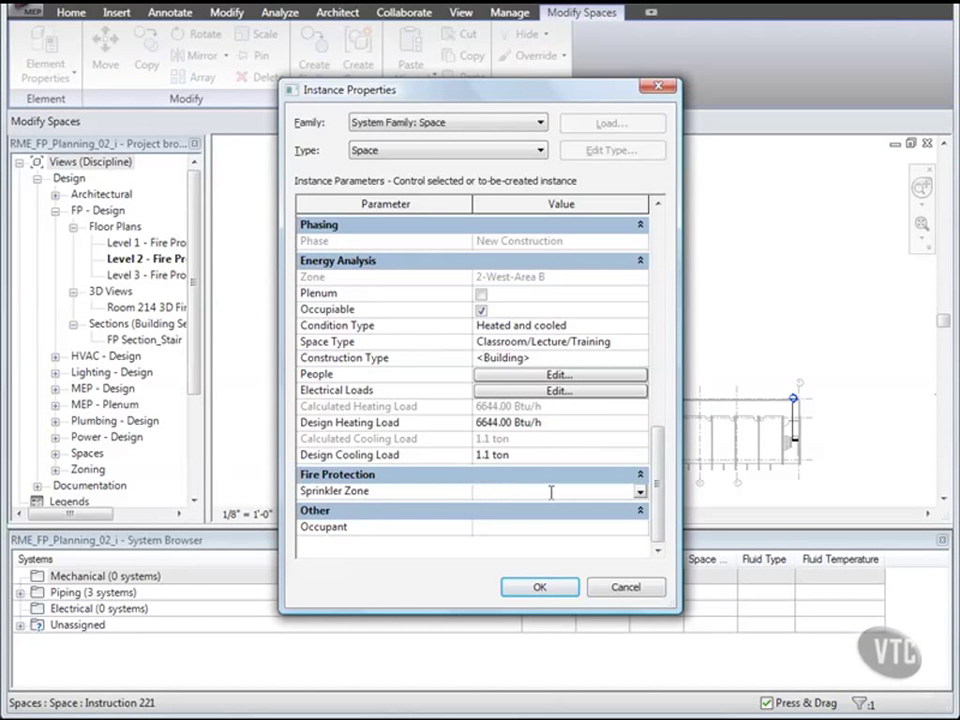
text(Zone 1)
click(540, 587)
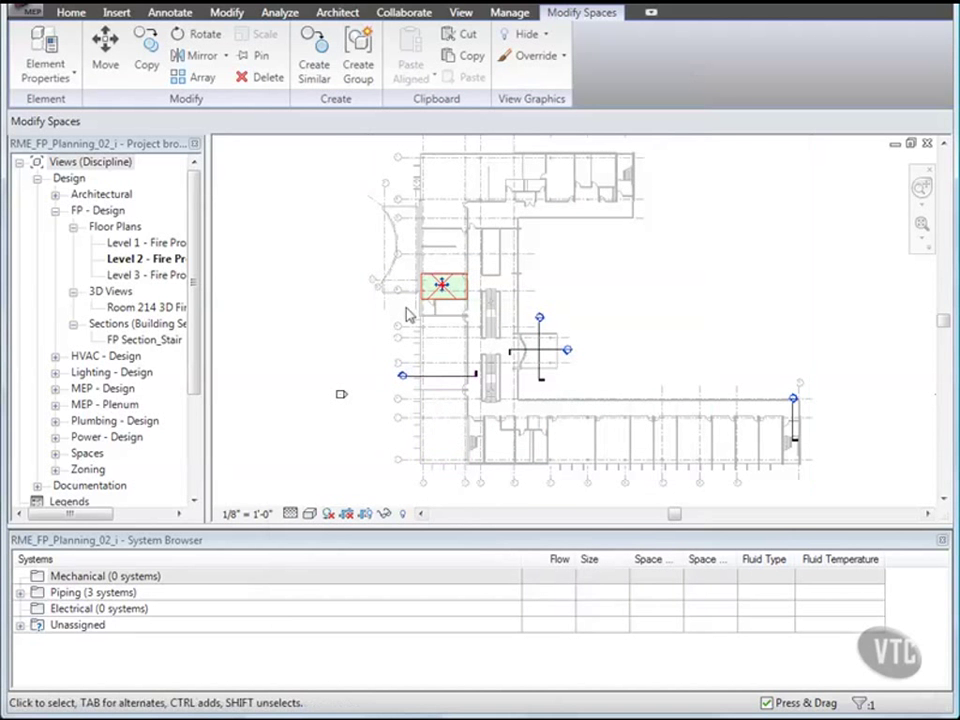
Step: Select the spaces from Instruction 221 through the plan's upper wing, filter for Spaces, and set their Sprinkler Zone to Zone 1
drag(406, 312, 643, 154)
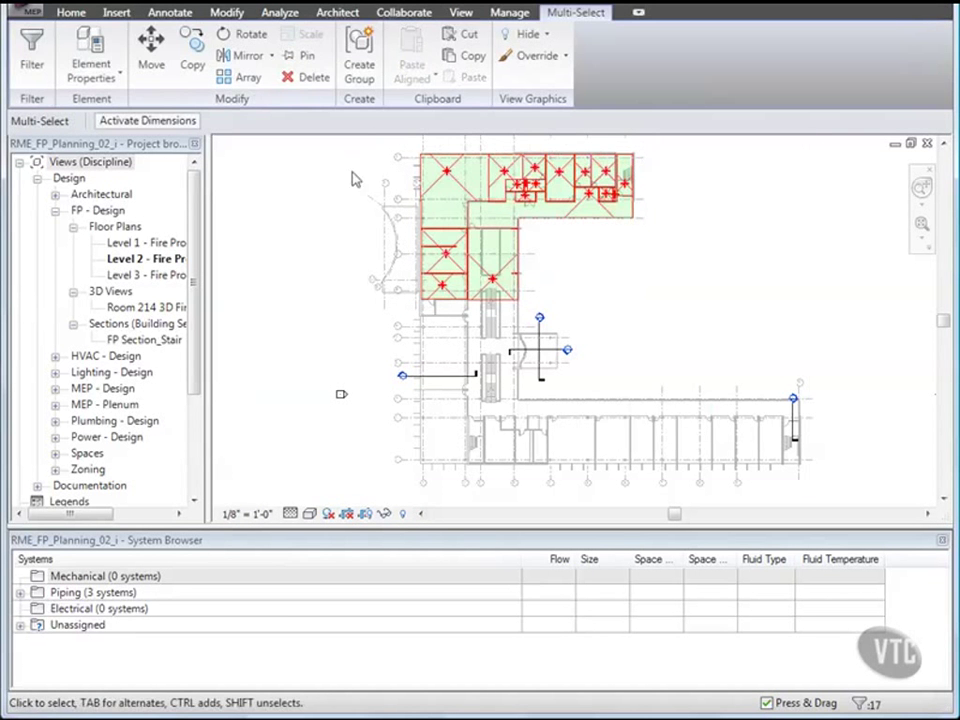
click(34, 58)
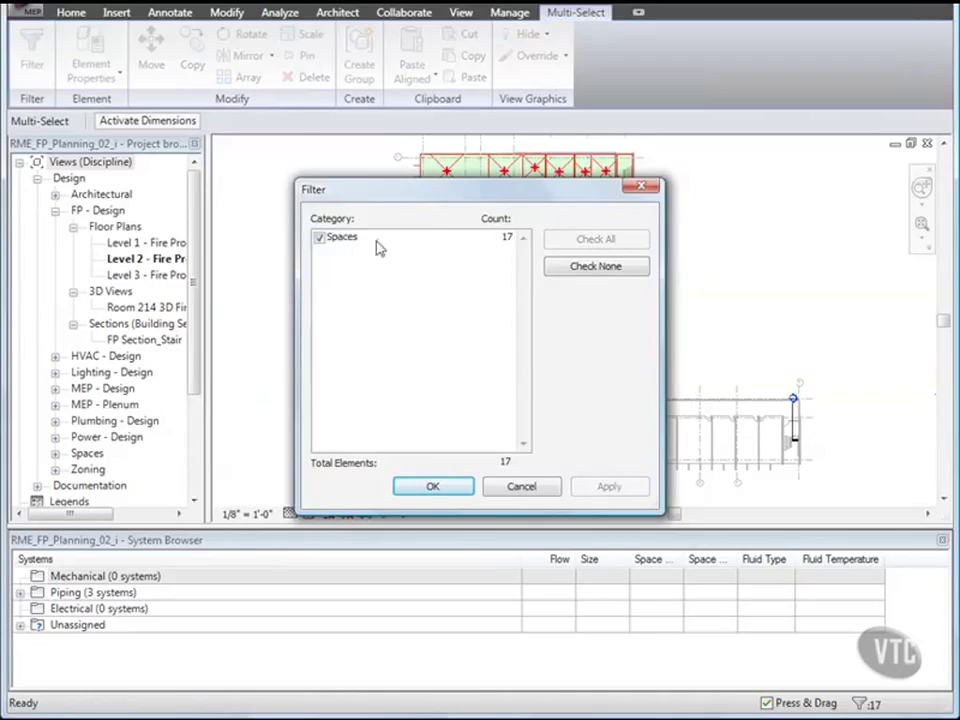
click(434, 488)
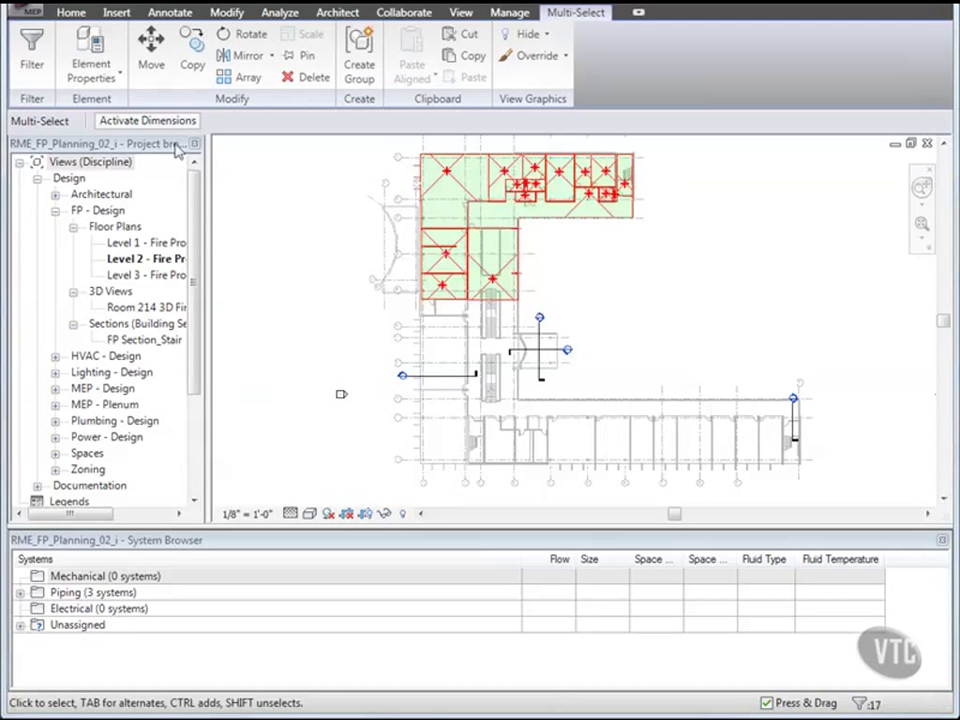
click(119, 80)
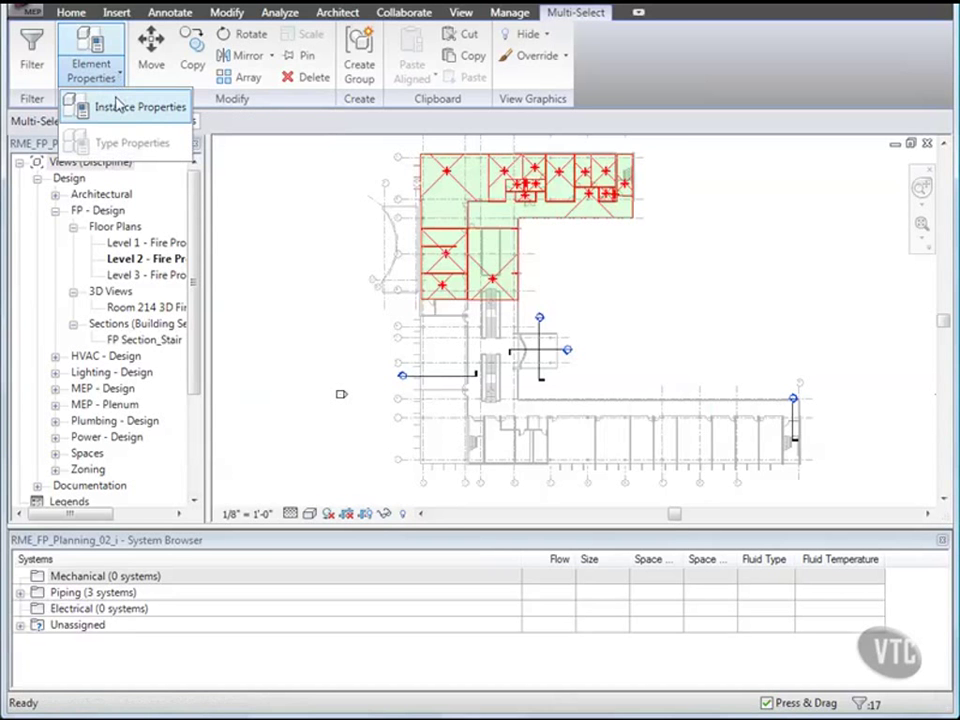
click(112, 105)
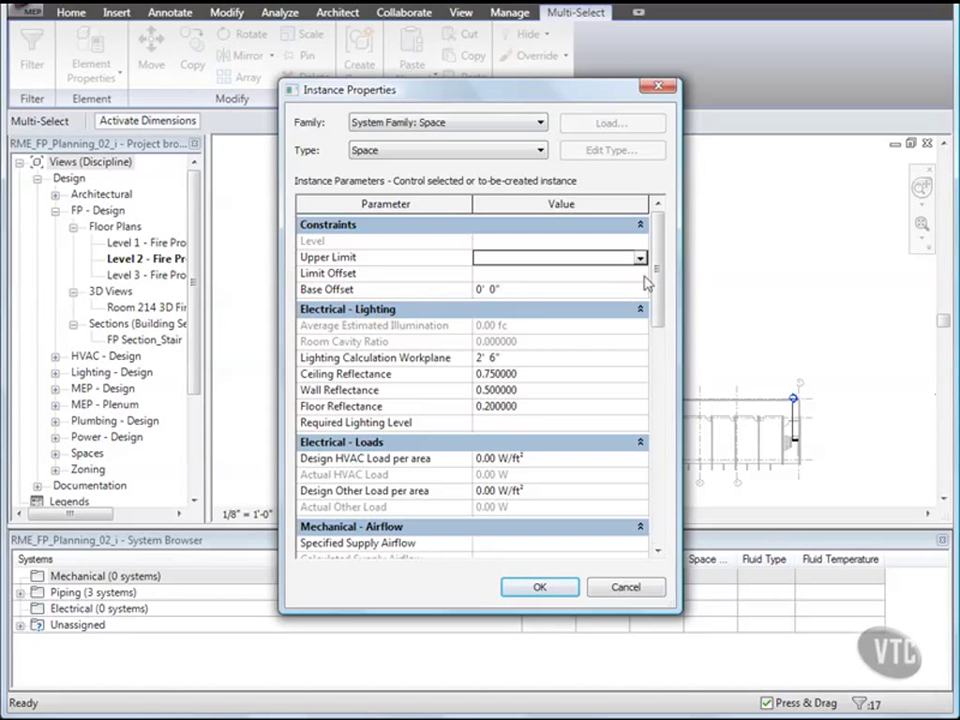
scroll(662, 312, down, 1)
drag(660, 312, 658, 505)
click(510, 491)
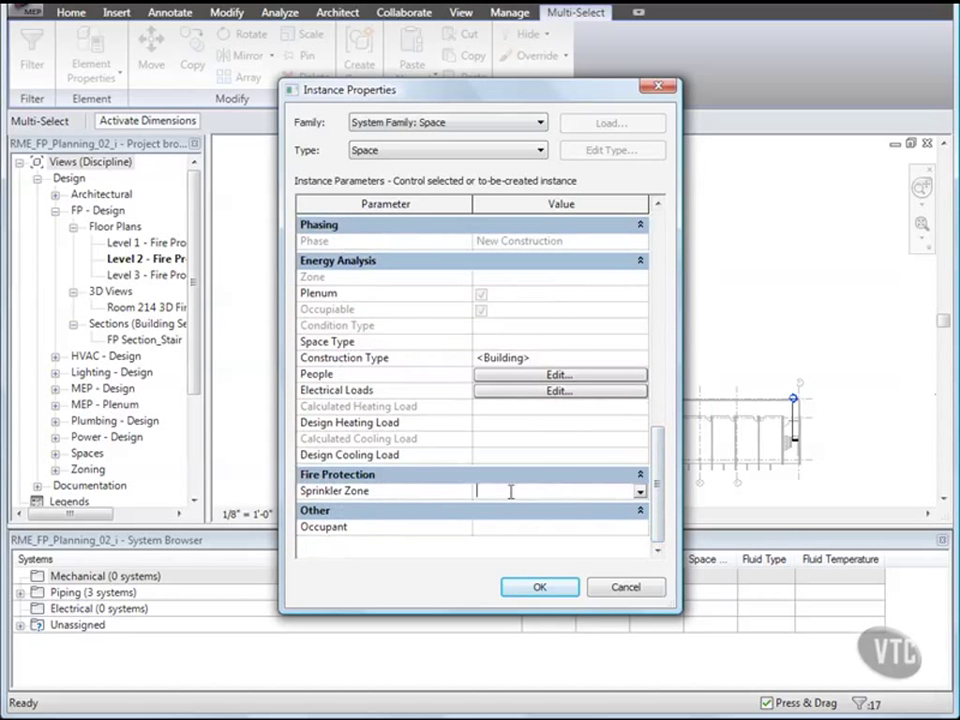
click(640, 492)
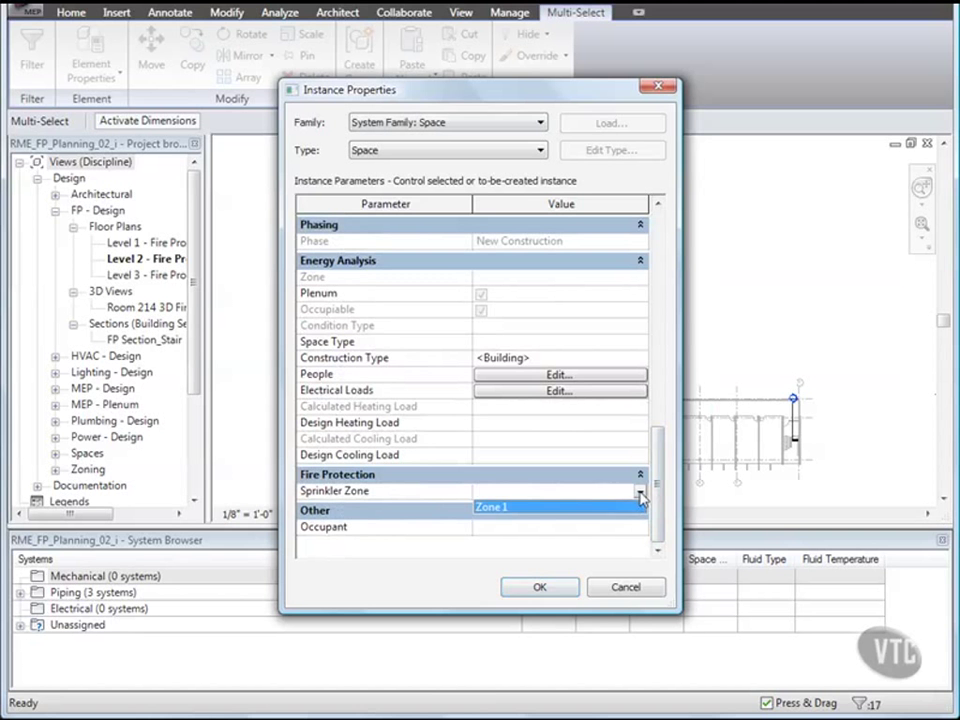
click(507, 511)
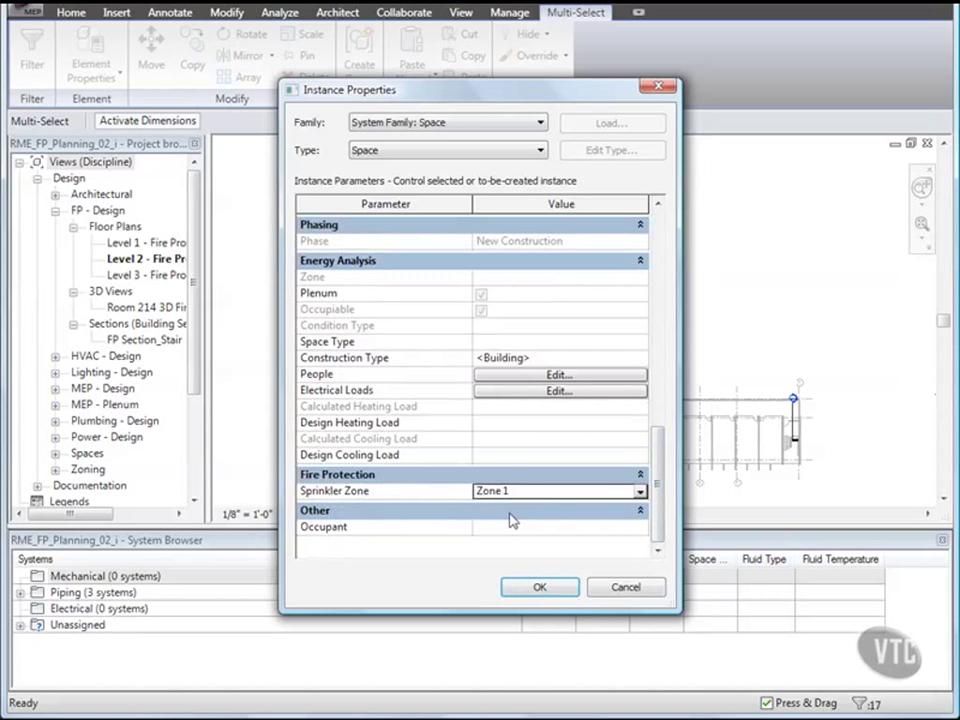
click(538, 587)
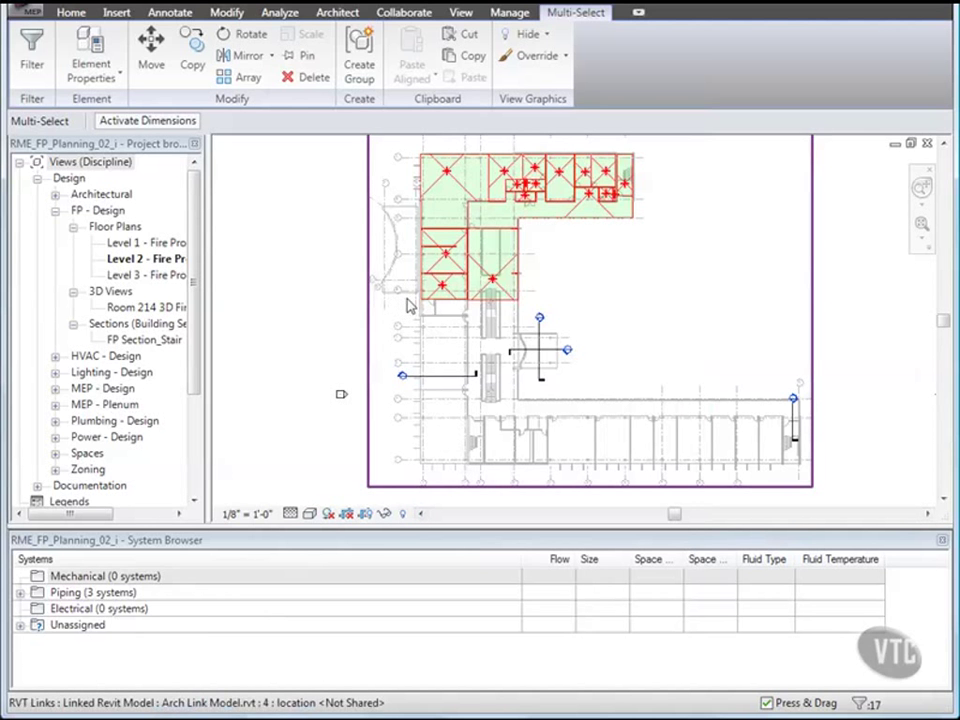
Step: Select everything from the plan's middle section through its lower wing and filter the selection to keep only Spaces
key(Escape)
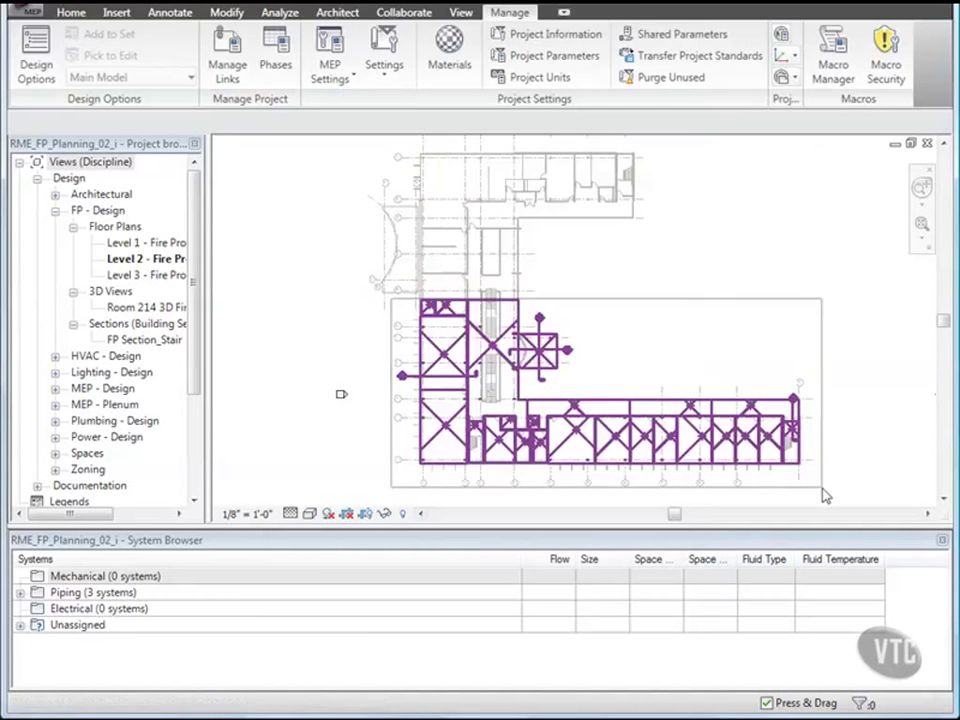
drag(800, 490, 323, 257)
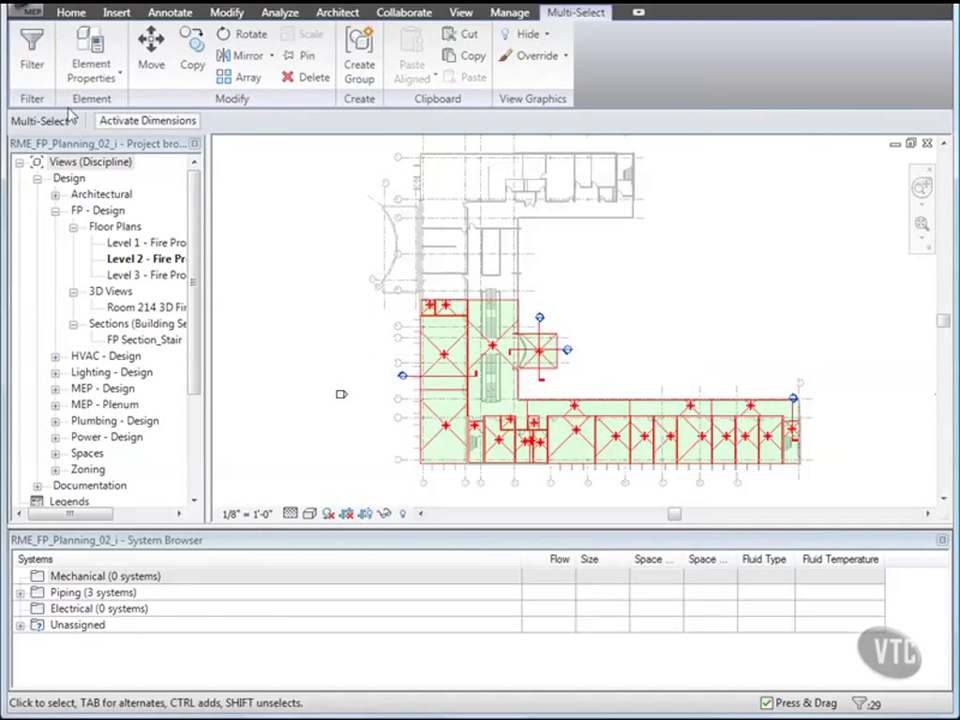
click(33, 64)
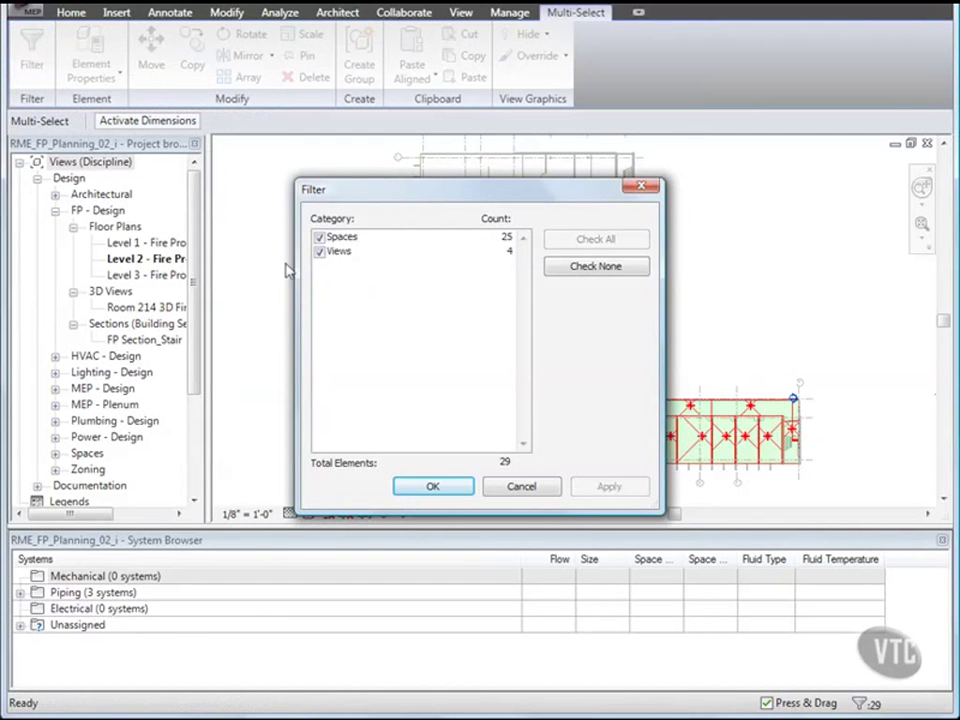
click(319, 252)
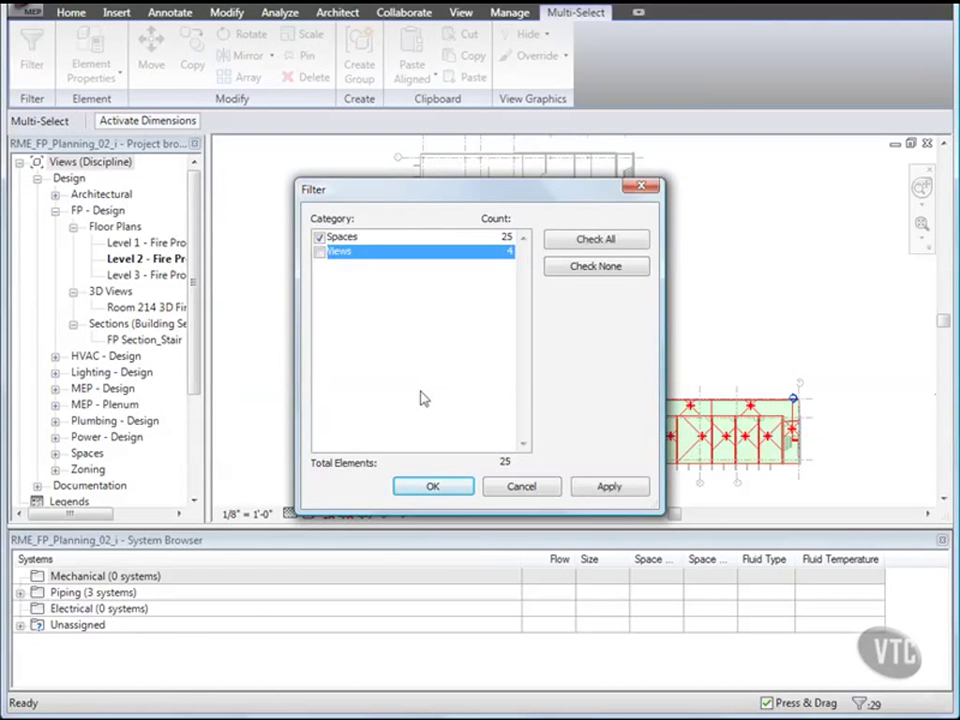
click(433, 486)
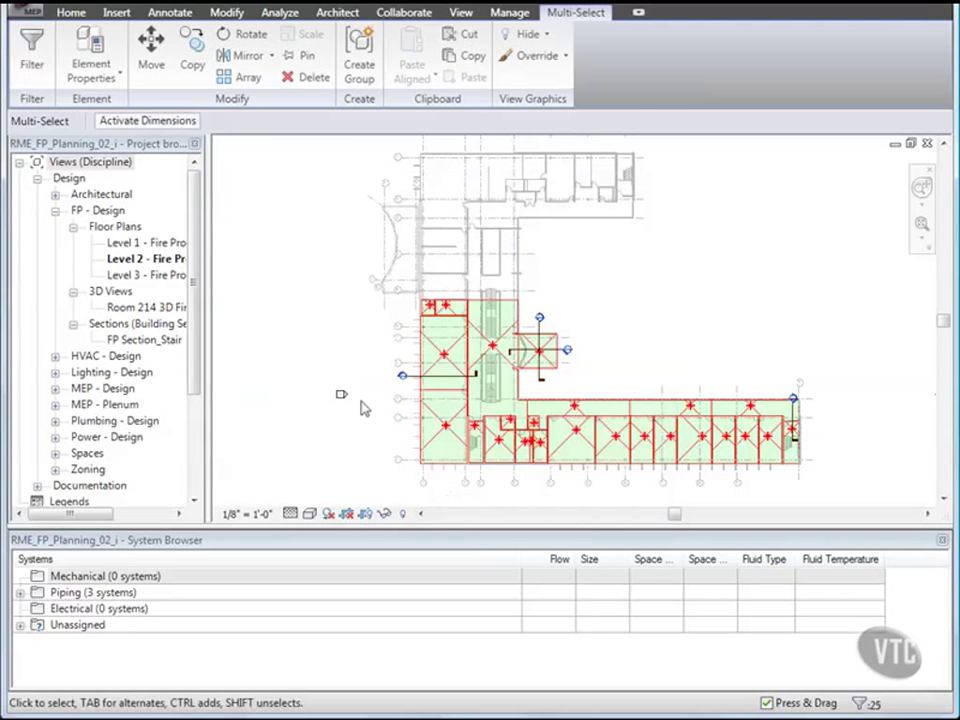
Step: Set the Sprinkler Zone of the selected spaces to Zone 2 in their instance properties and clear the selection
click(92, 68)
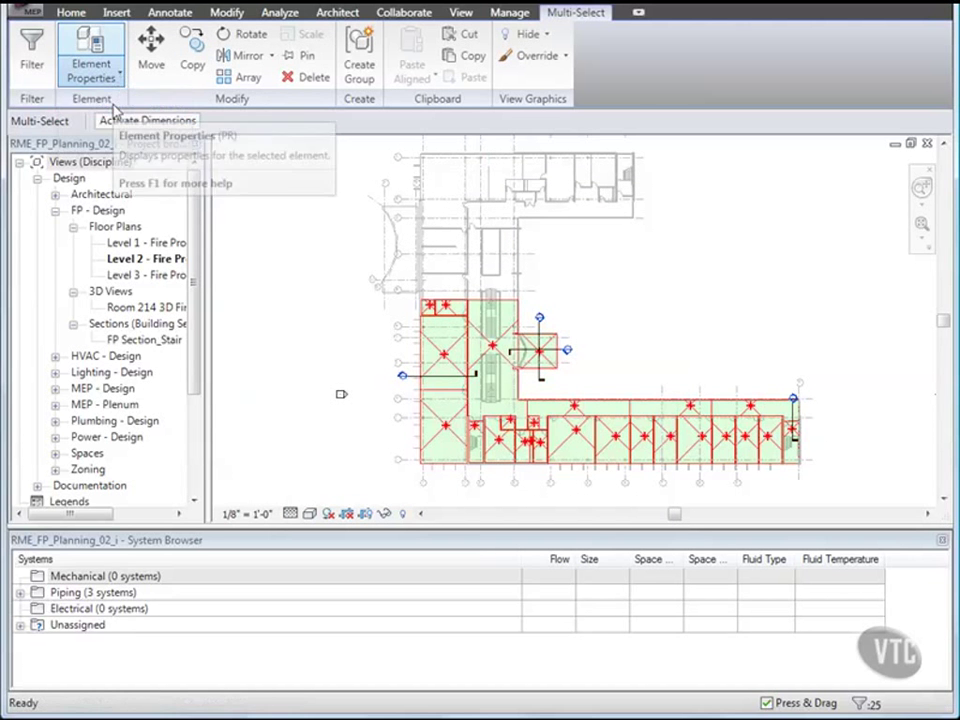
click(115, 110)
drag(657, 272, 654, 491)
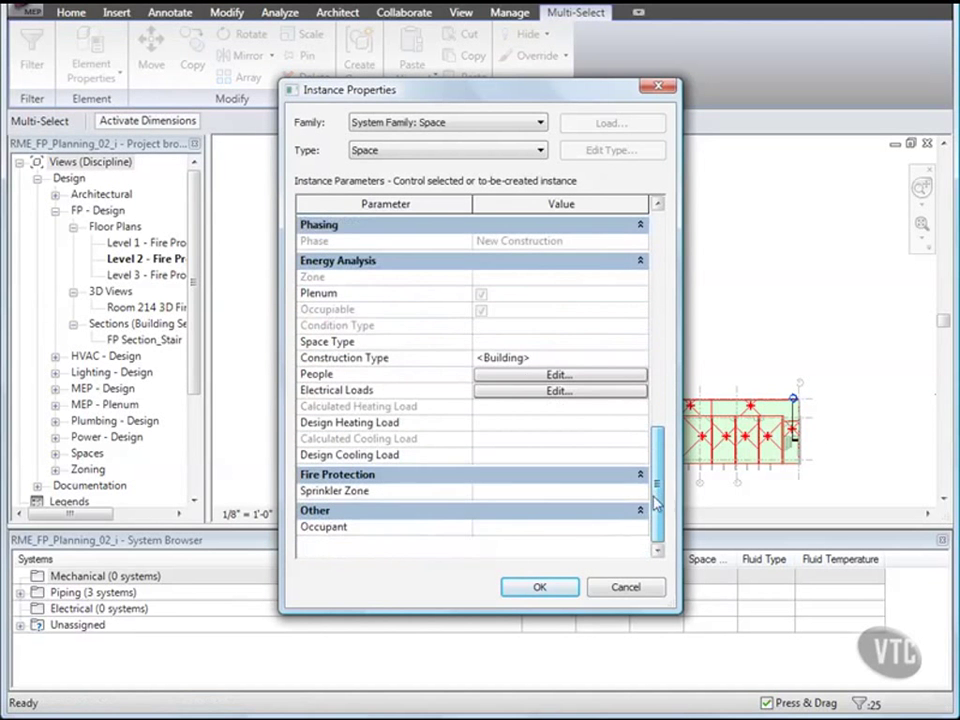
click(481, 491)
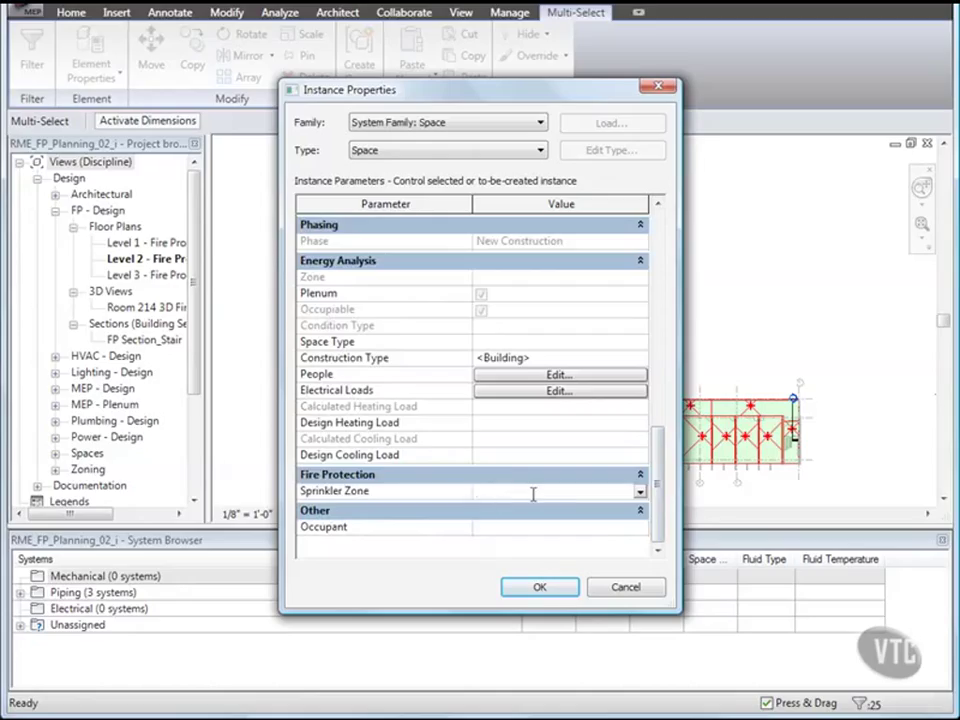
text(Zone 2)
click(539, 588)
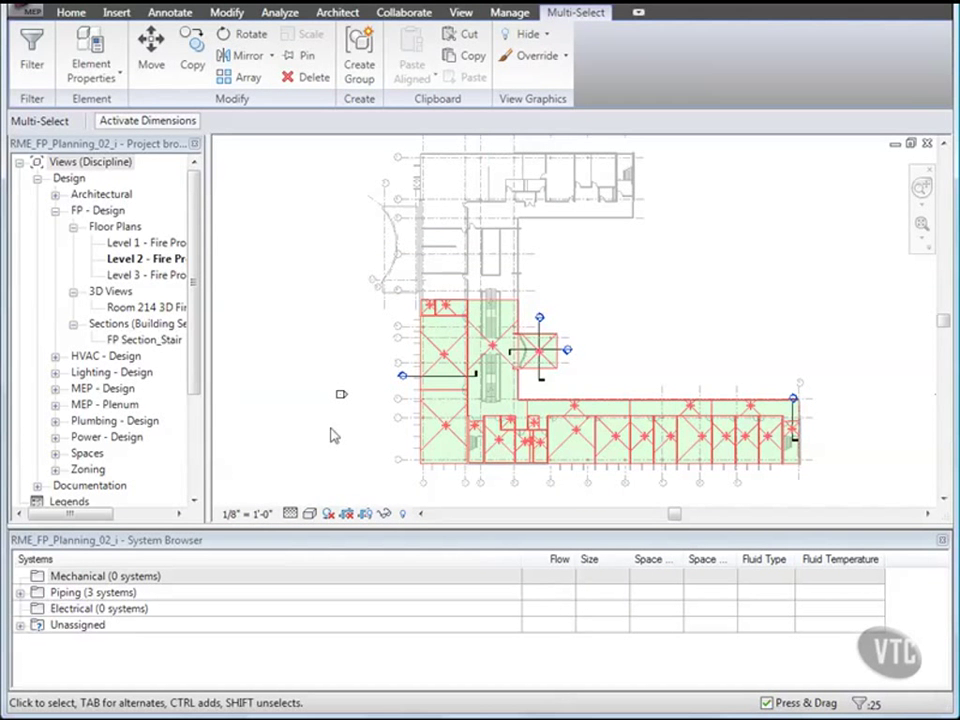
click(302, 388)
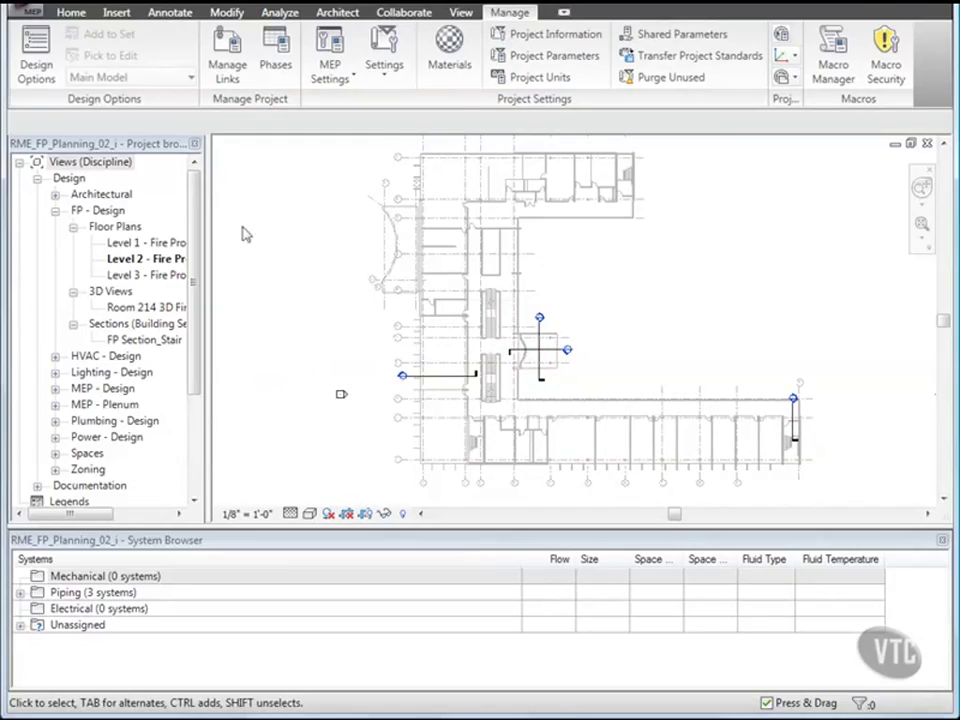
Step: Close the RME_FP_Planning_02_i project
click(33, 14)
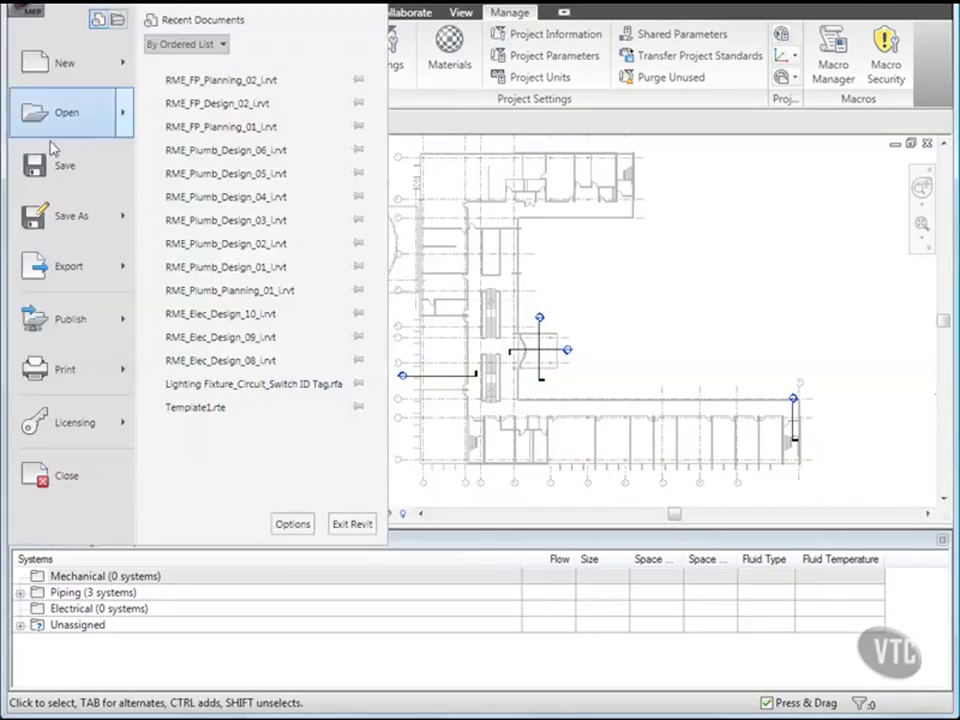
click(80, 480)
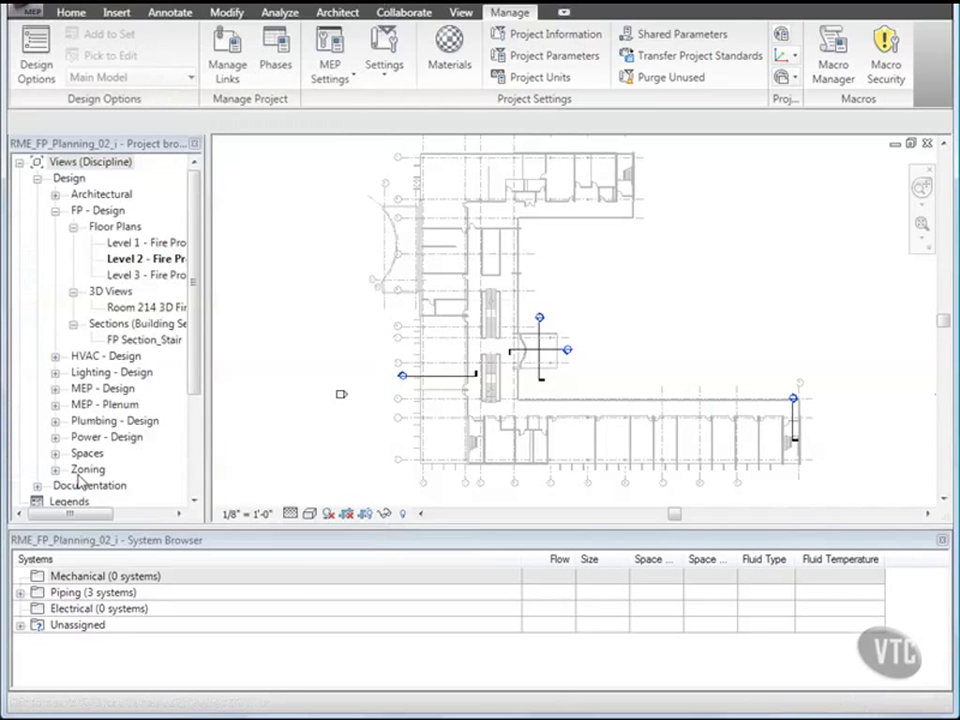
click(302, 397)
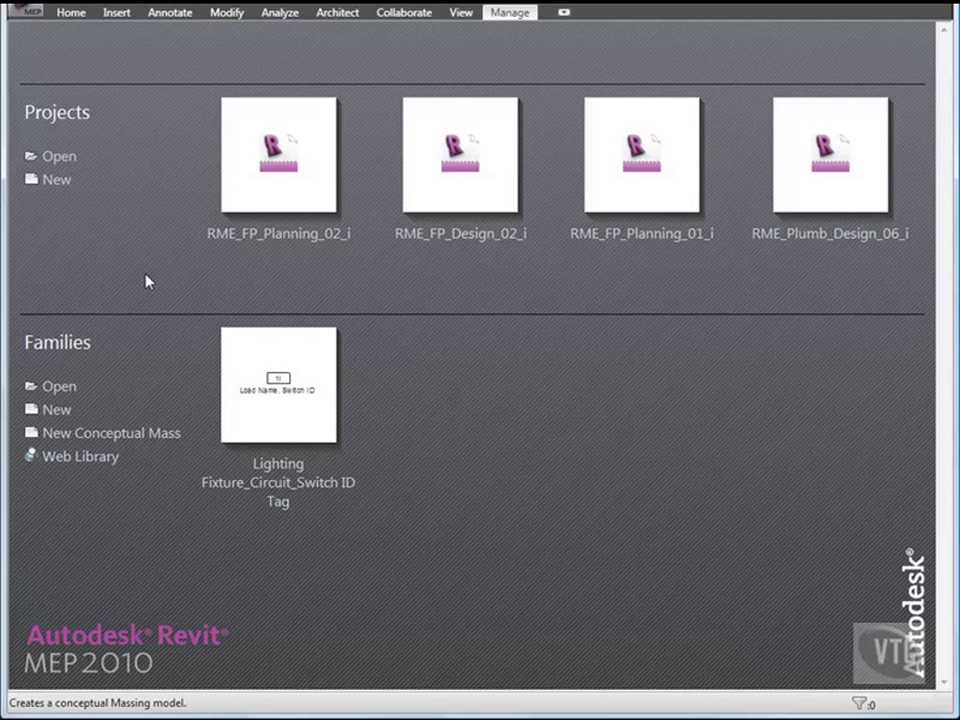
Step: Open the RME_FP_Planning_03_i project from the 05_Fire Protection Systems folder
click(28, 12)
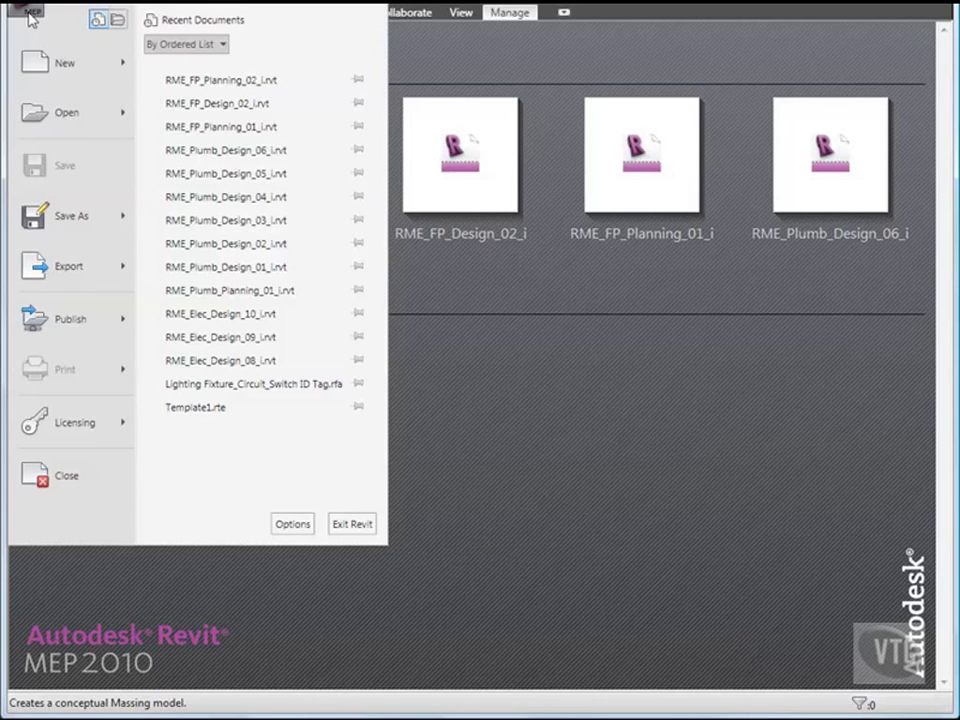
click(58, 116)
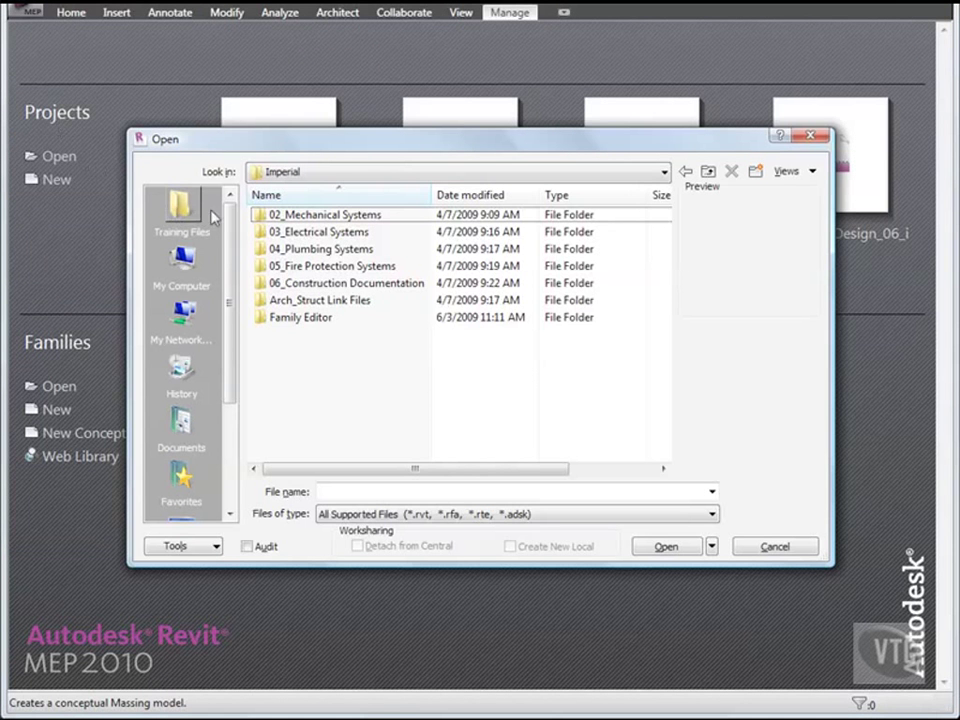
double_click(312, 266)
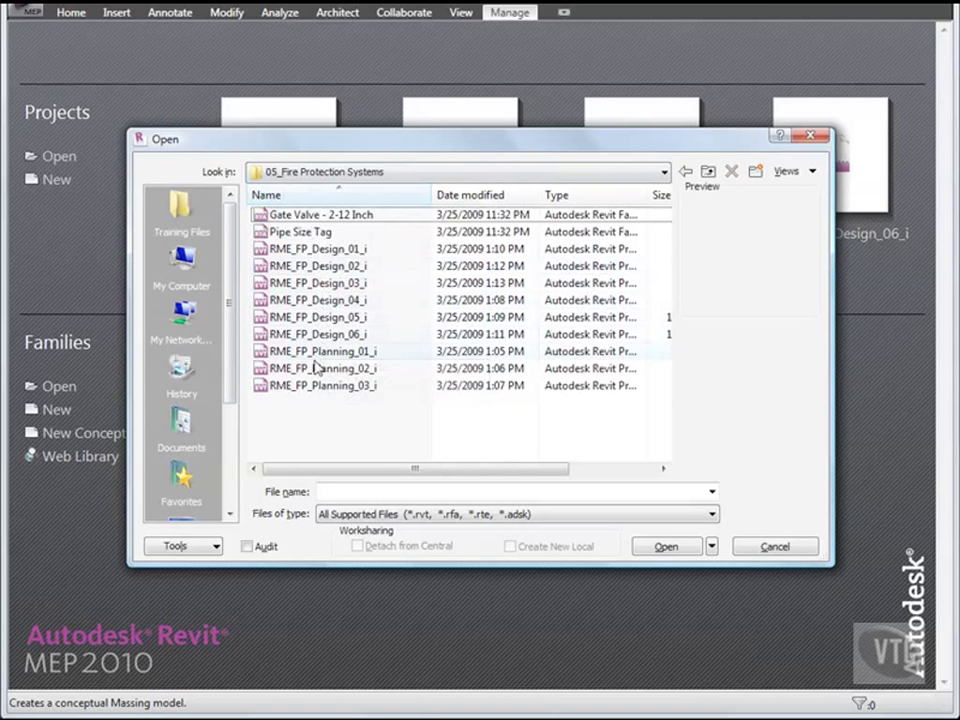
double_click(333, 390)
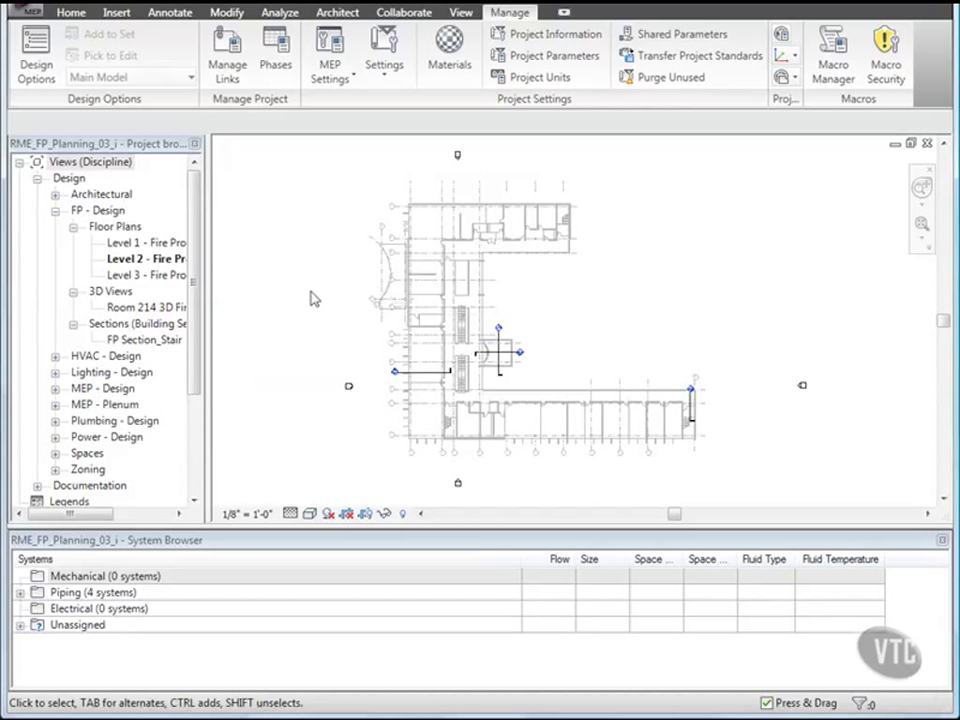
Step: Start a new schedule for the Spaces category and name it Sprinkler Spacing and Coverage Area Schedule
click(280, 12)
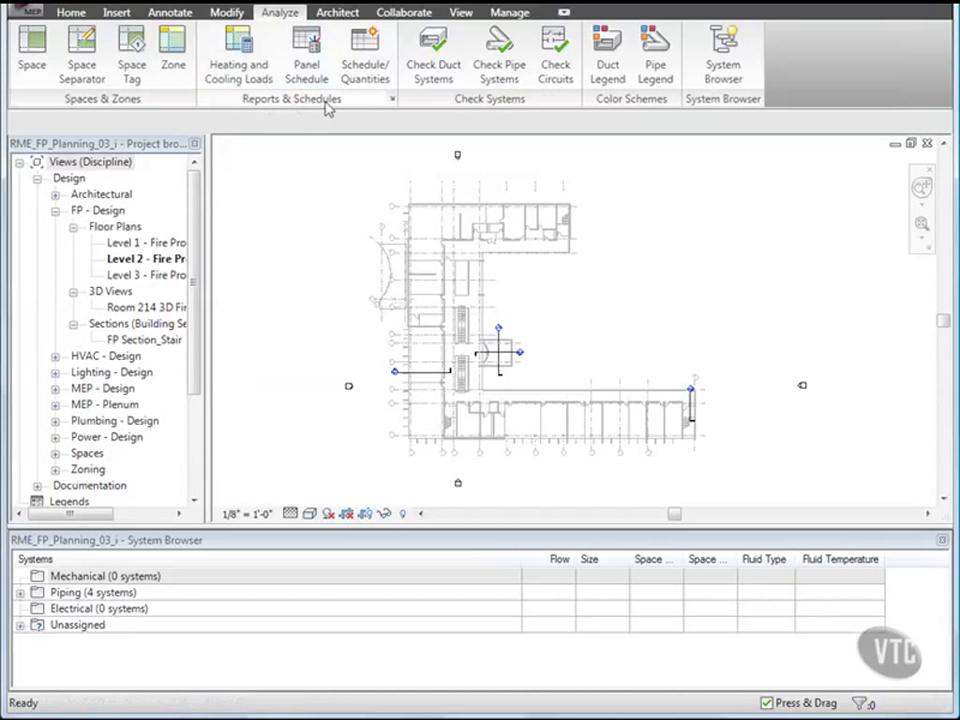
click(367, 64)
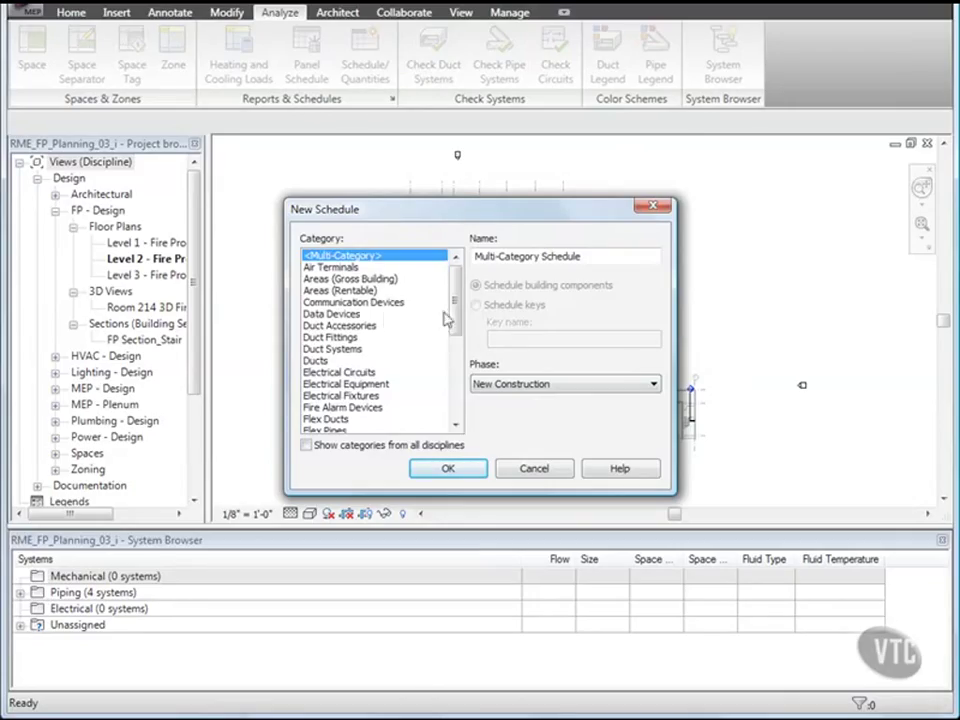
drag(455, 308, 455, 387)
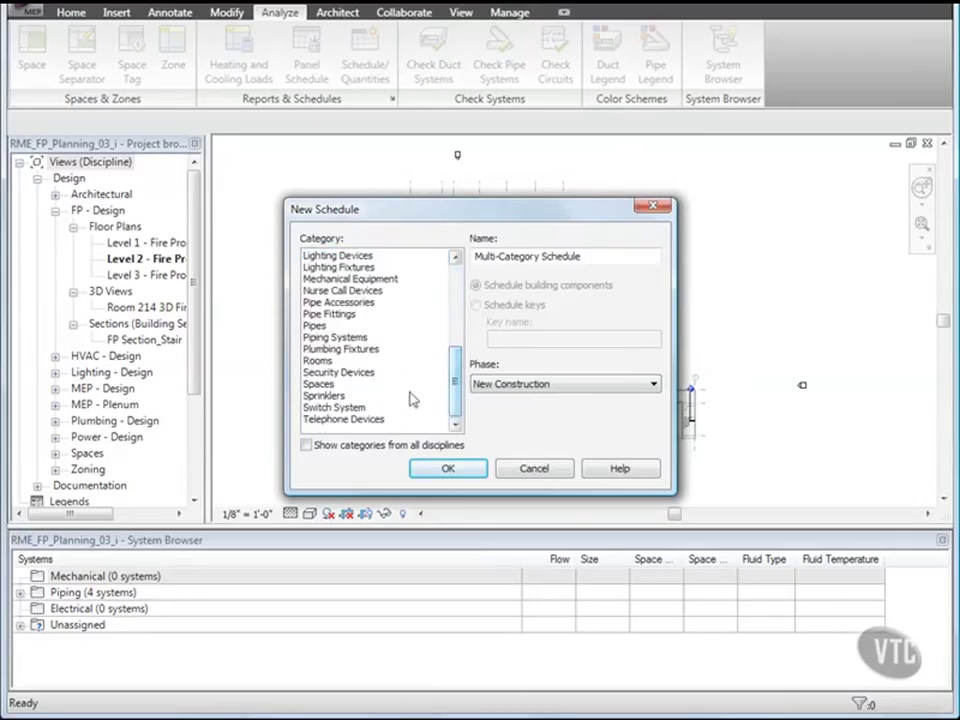
click(320, 385)
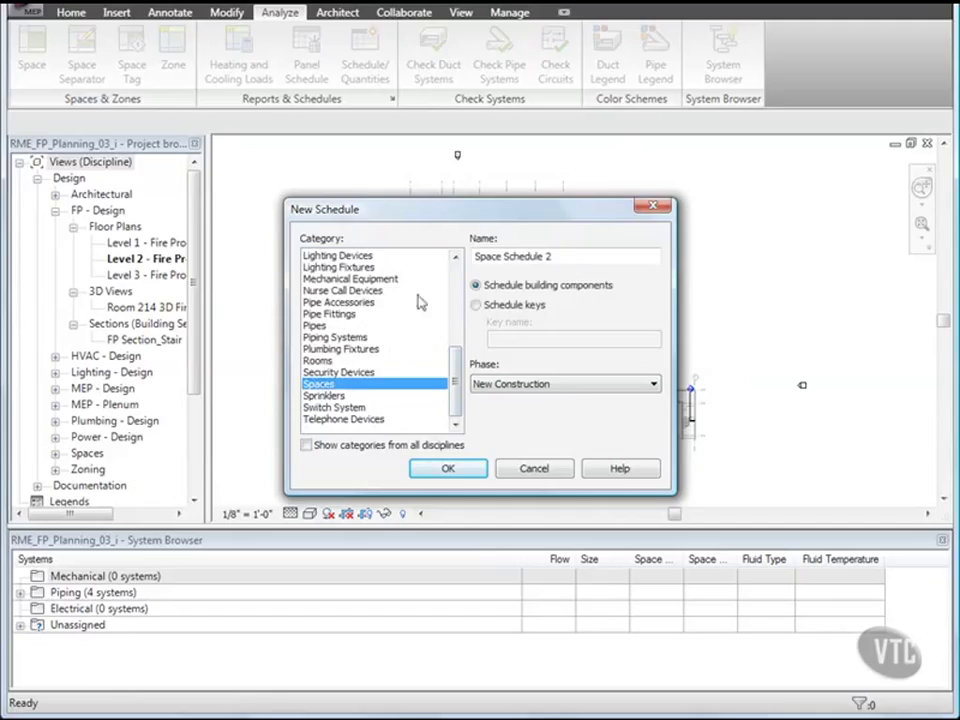
drag(552, 256, 471, 257)
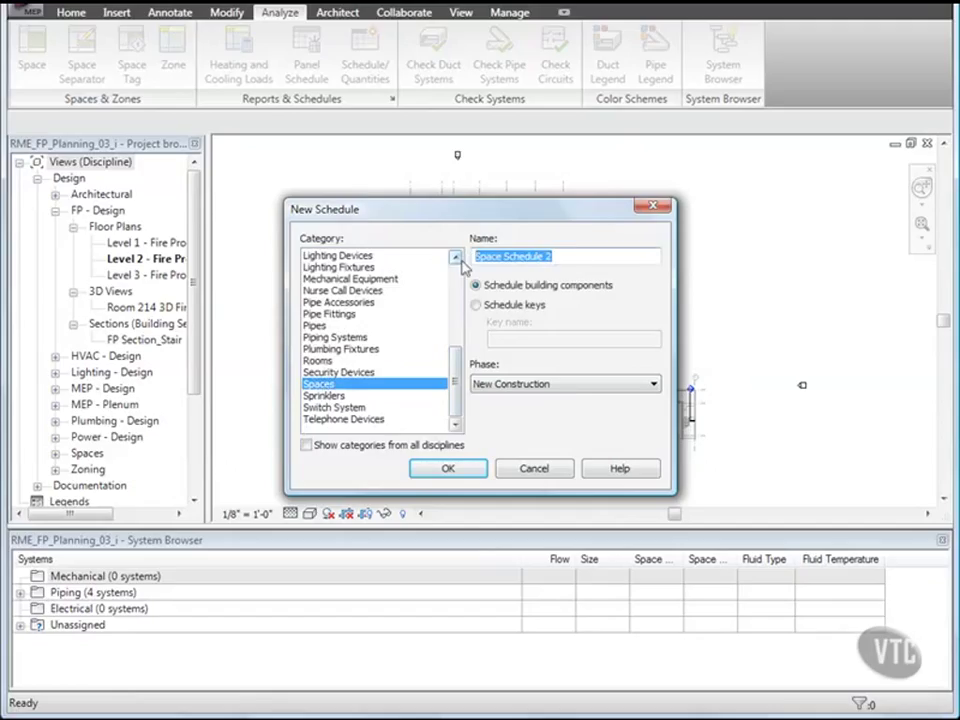
text(Spri)
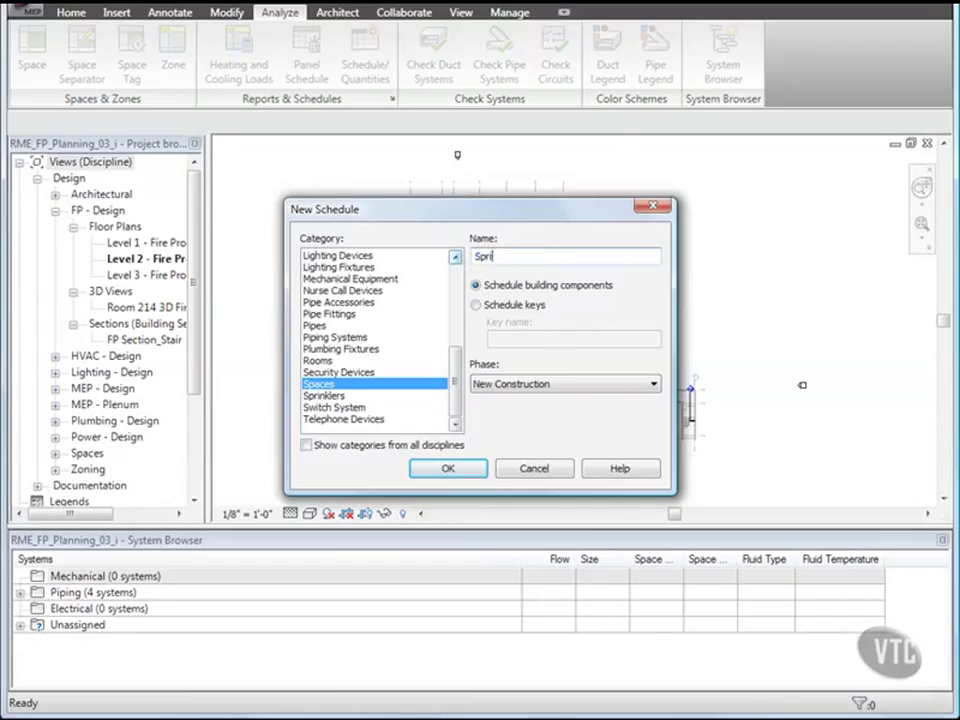
text(nkler Spacing and Cov)
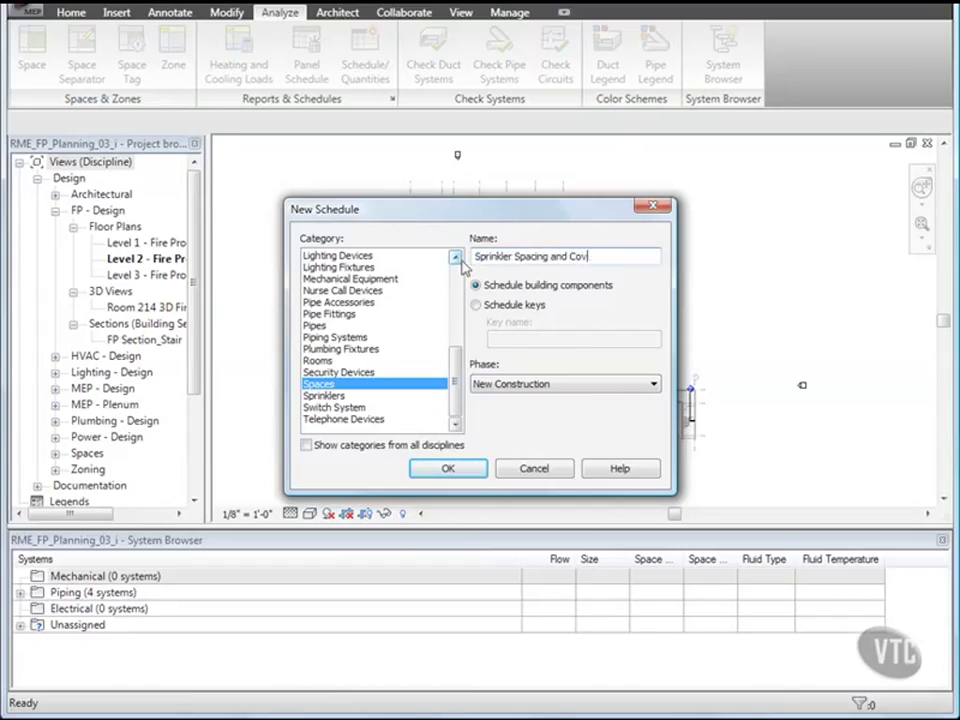
text(erage Area Schedule)
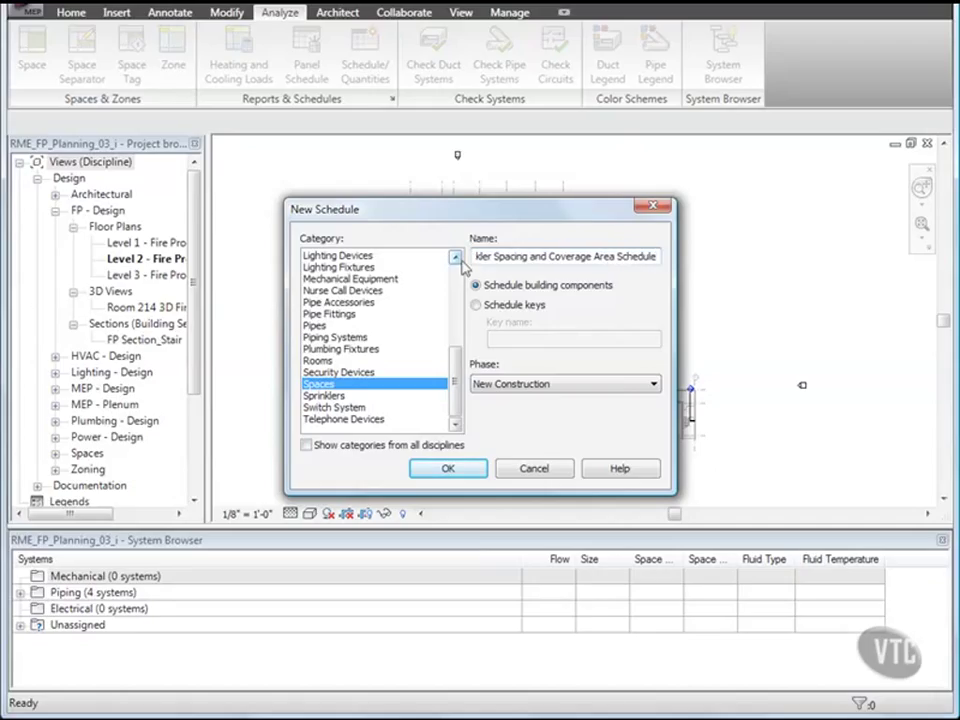
Step: Make it a schedule of keys with the key name Protection Area Construction Type and create the schedule
click(477, 307)
drag(546, 339, 463, 347)
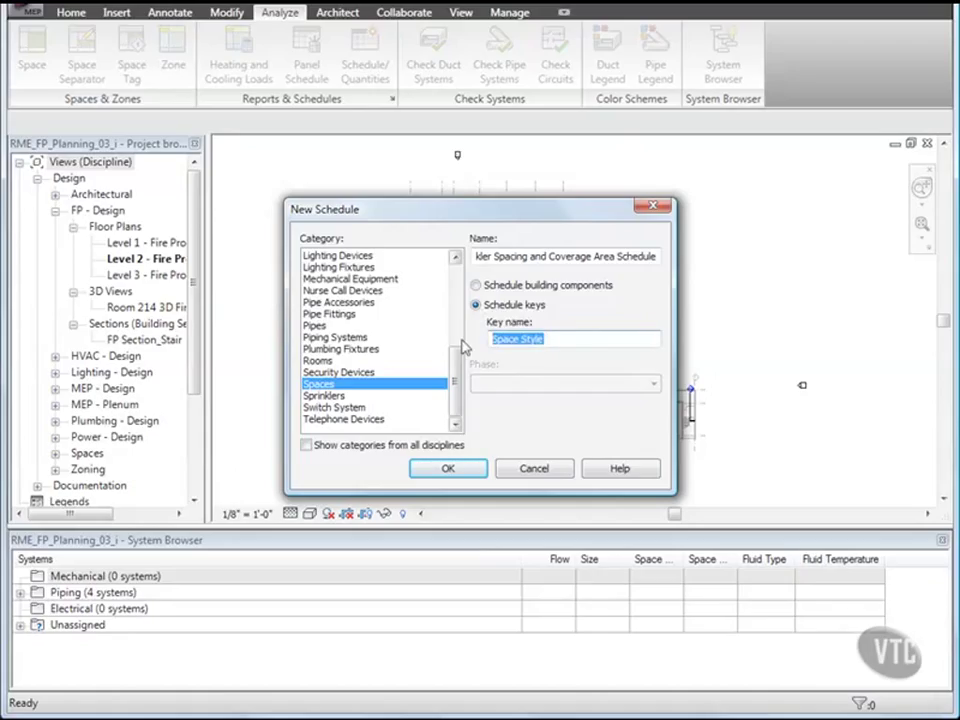
text(Prote)
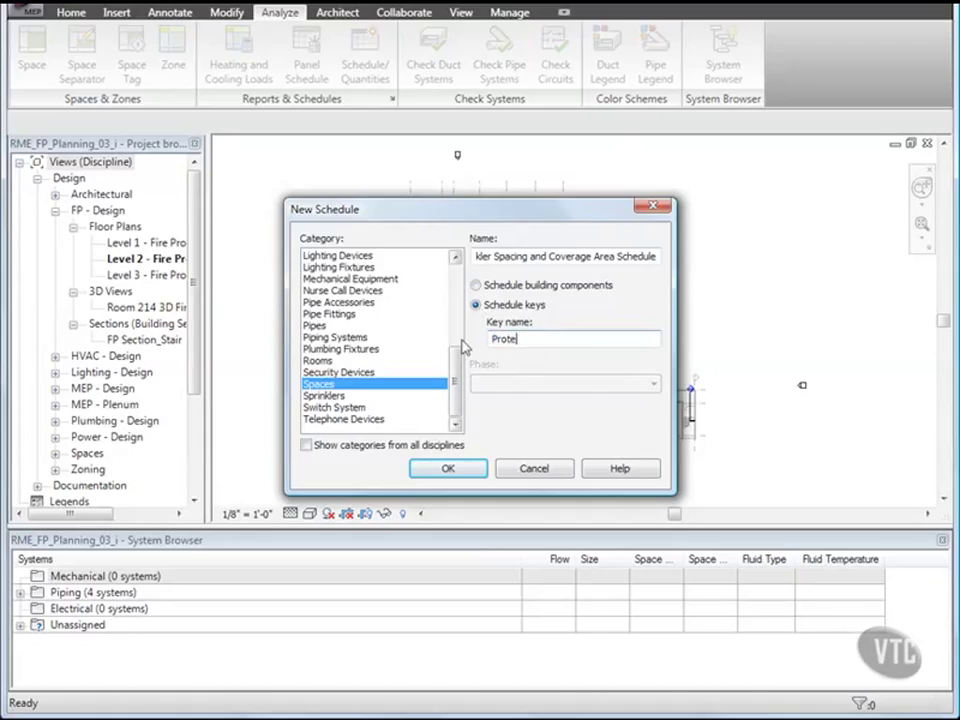
text(ction Area Constructio)
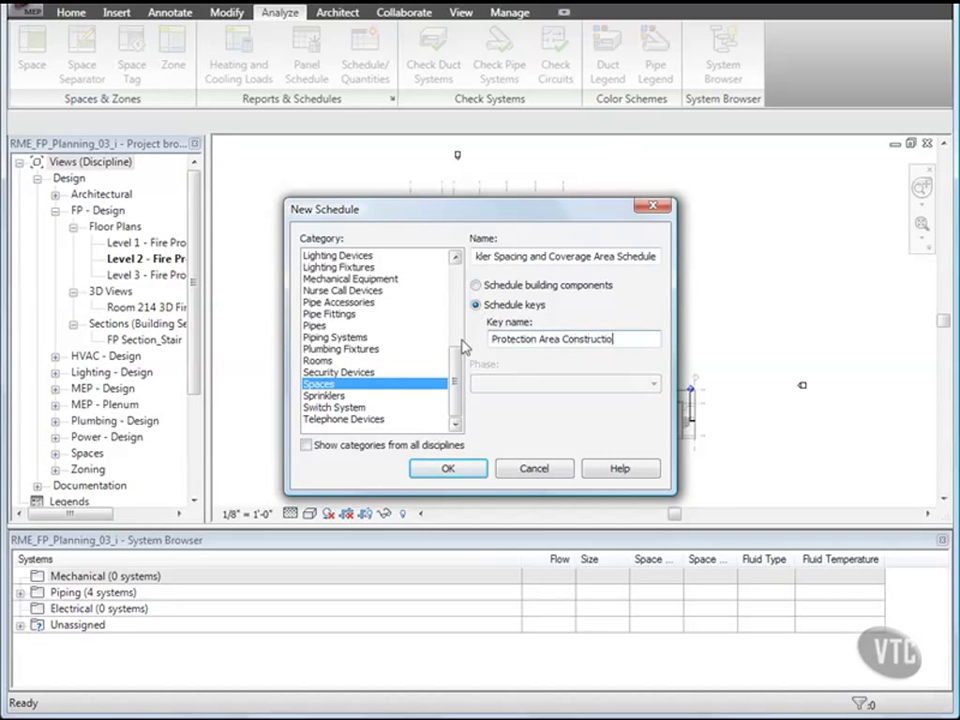
text(n Type)
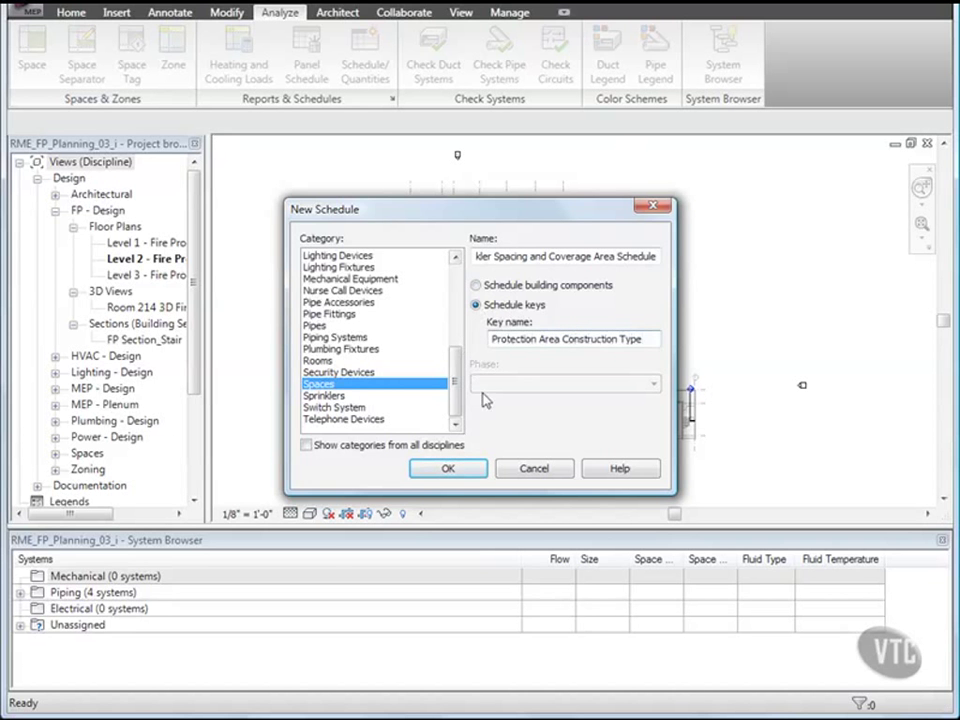
click(450, 469)
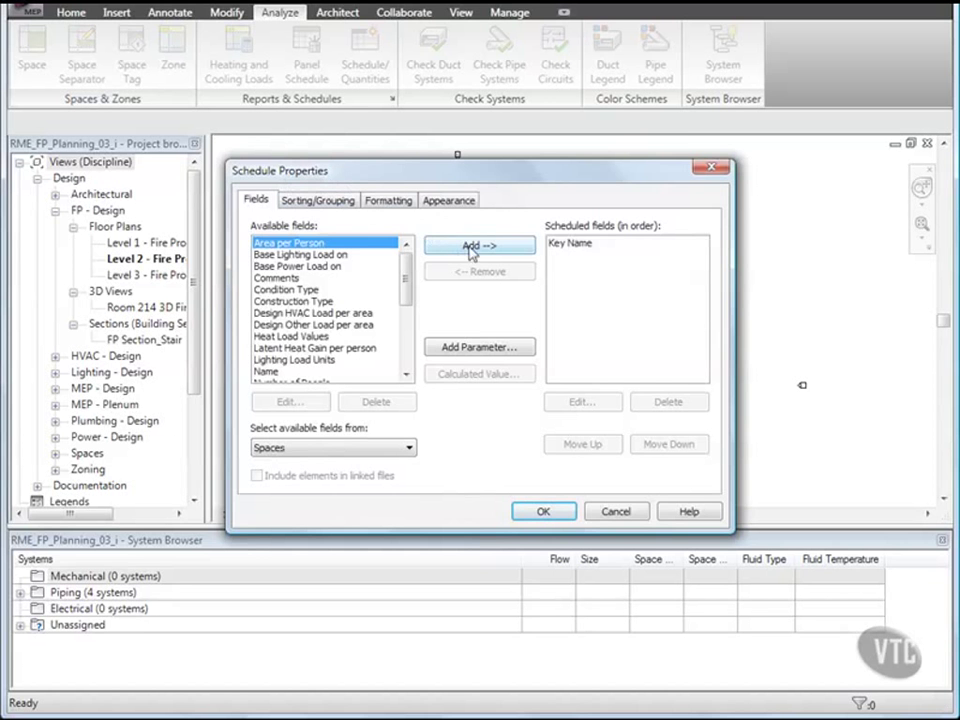
Step: Add a parameter named Maximum Spacing to the key schedule, with type Length and grouped under Fire Protection
click(475, 350)
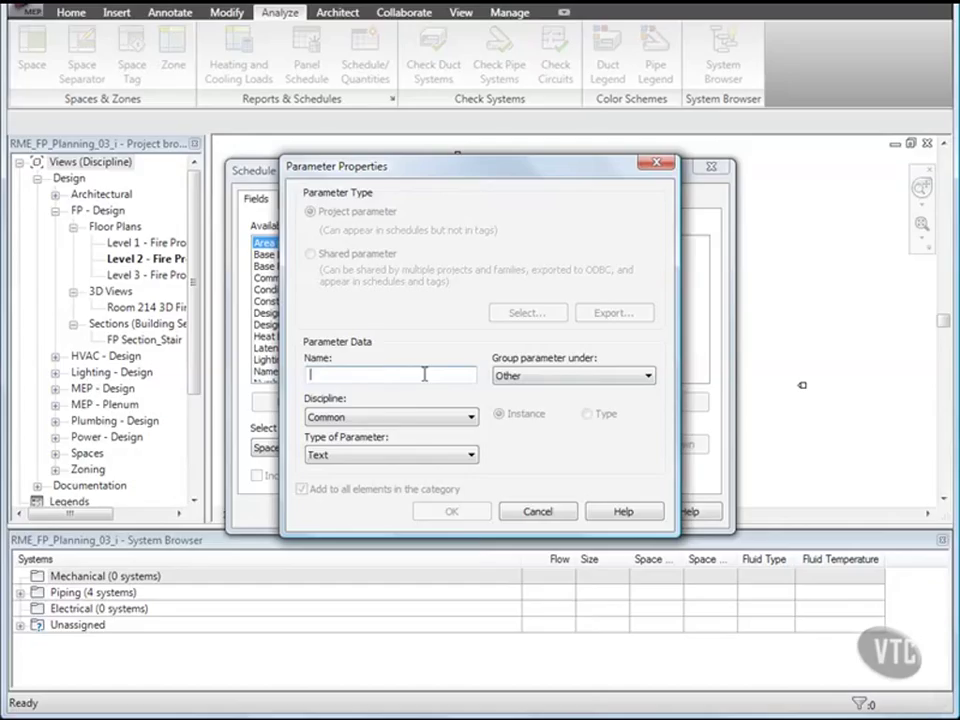
text(Ma)
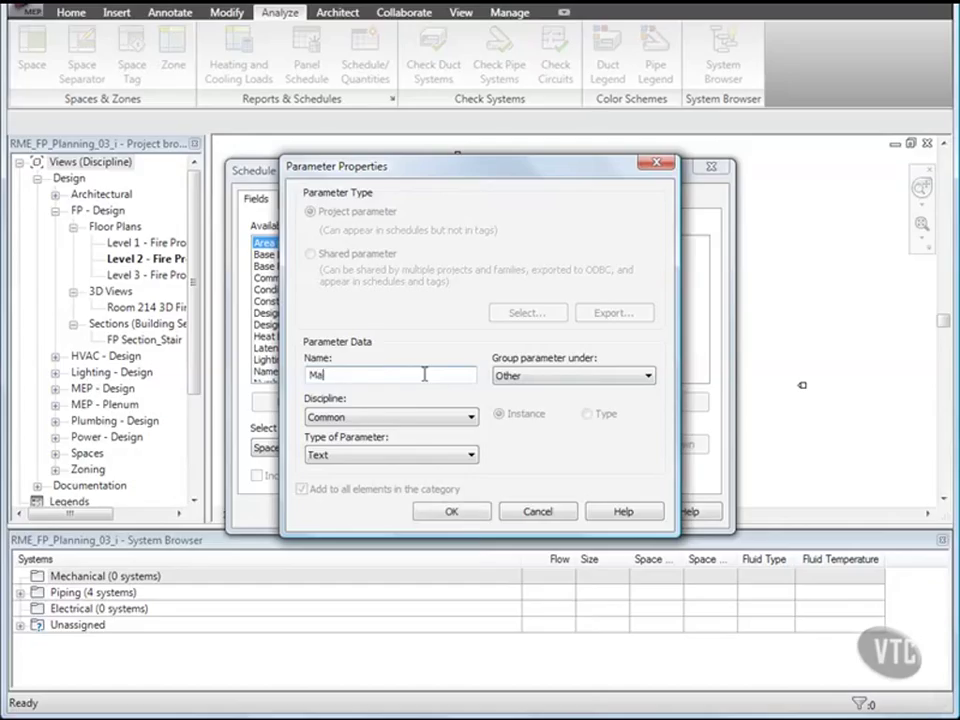
text(ximum Spacing)
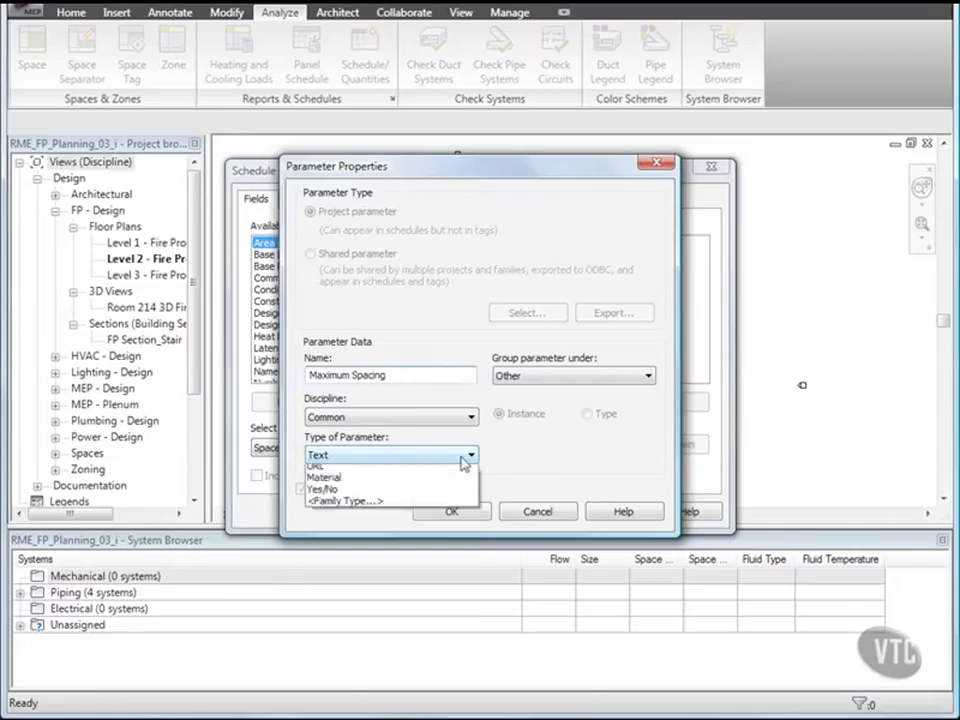
click(466, 457)
click(360, 507)
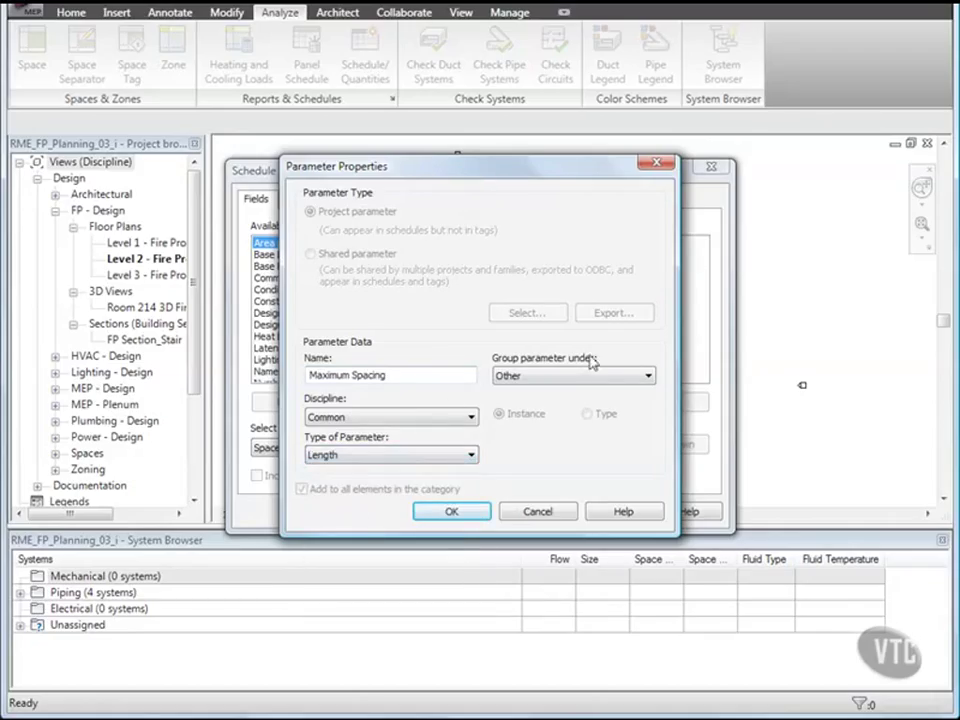
click(634, 376)
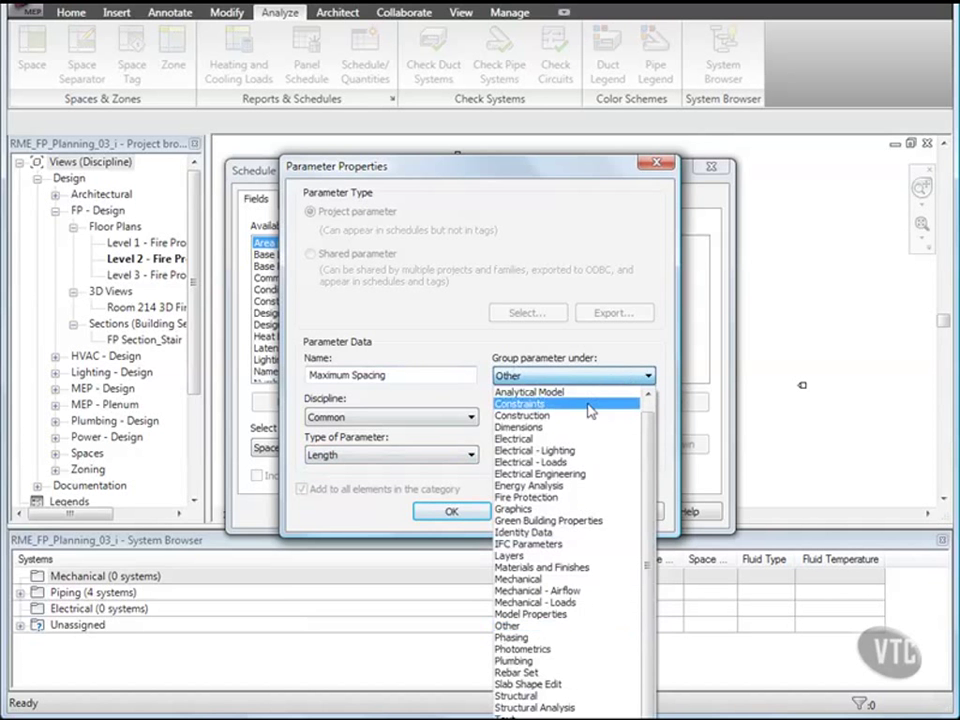
click(516, 498)
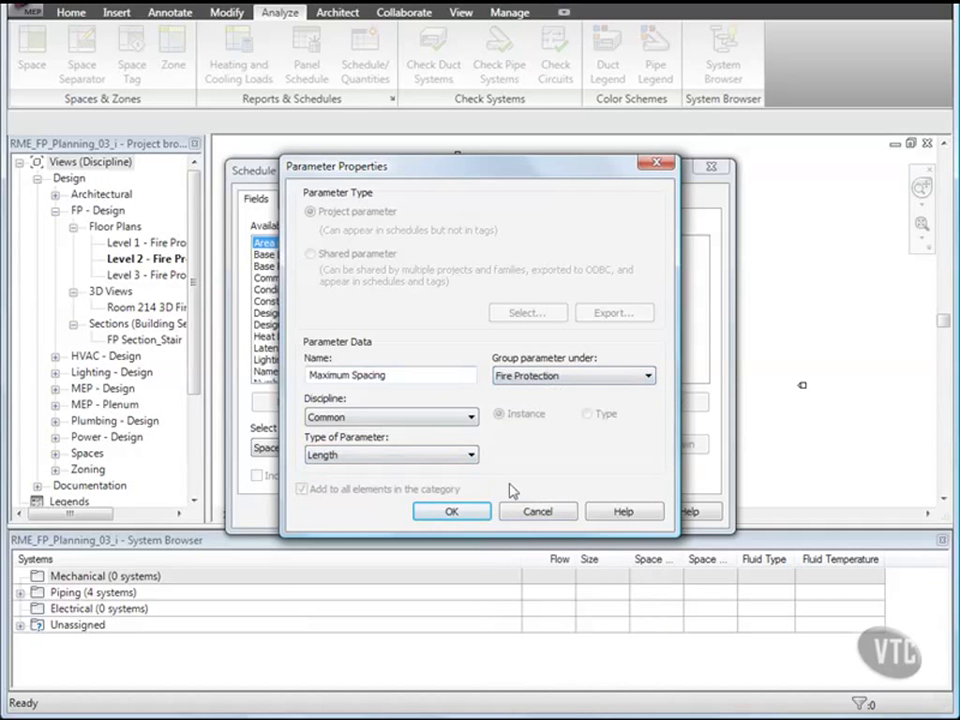
click(452, 511)
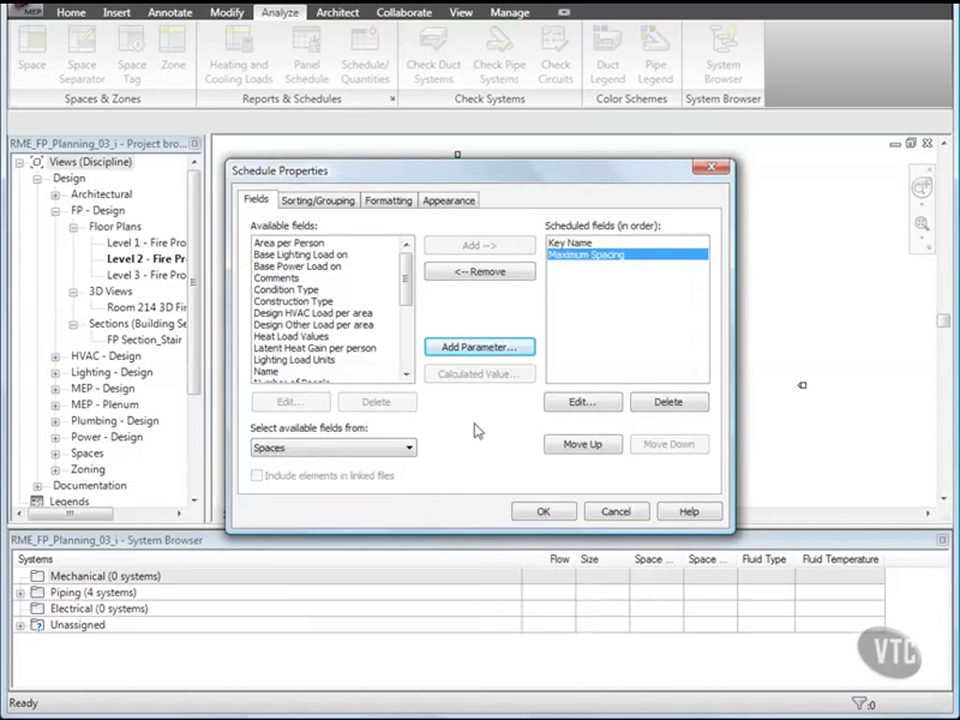
Step: Add a second parameter named Maximum Coverage Area with type Area, and finish creating the key schedule
click(477, 350)
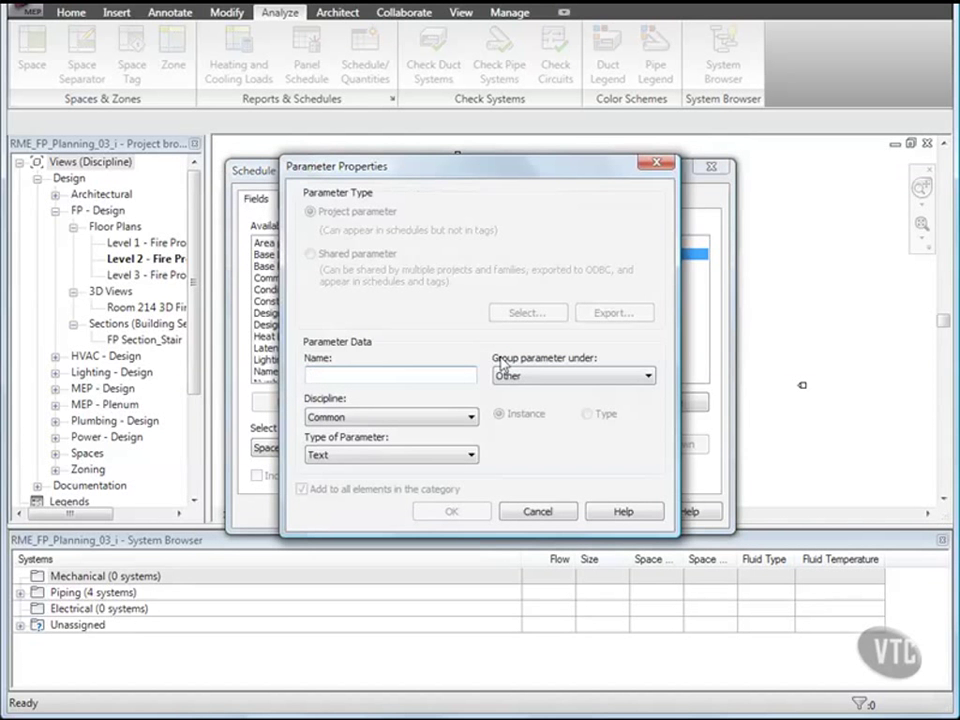
text(Maximu)
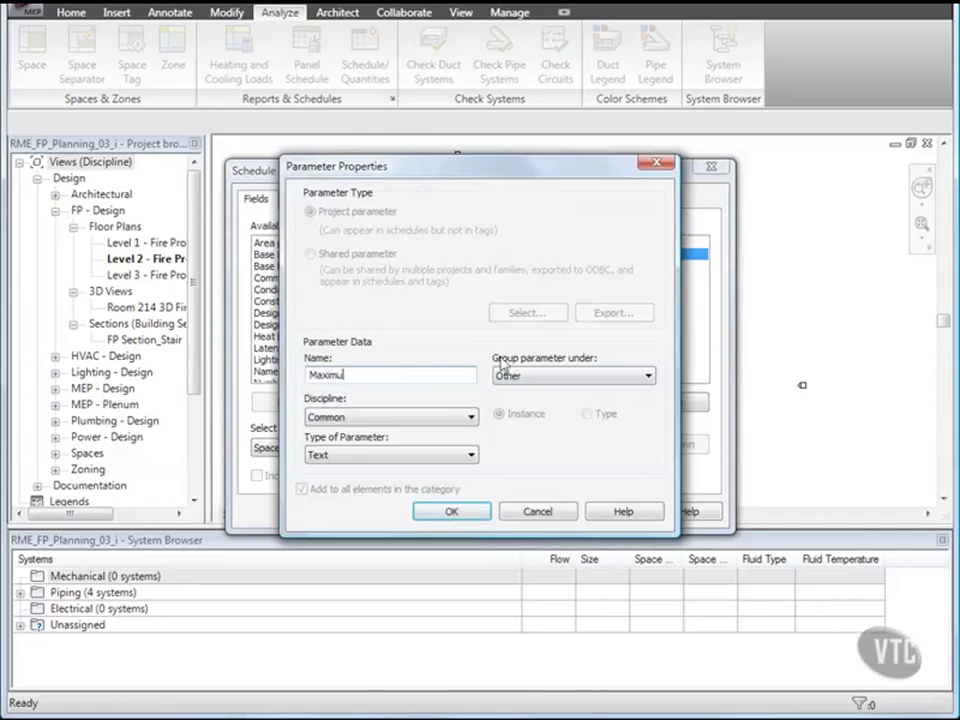
text(m Coverage Area)
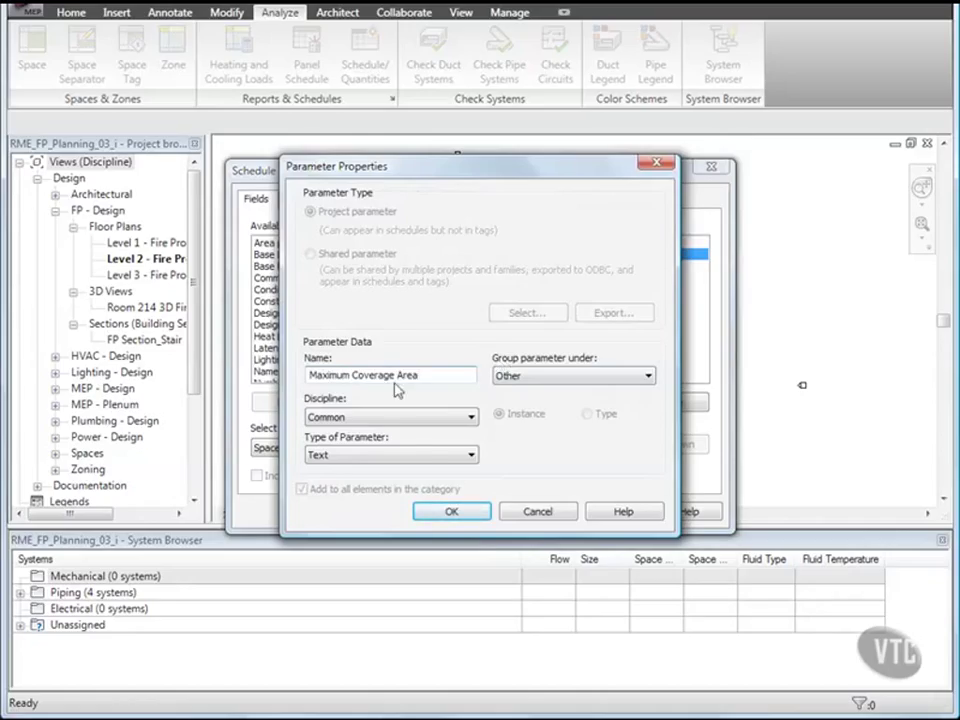
click(435, 456)
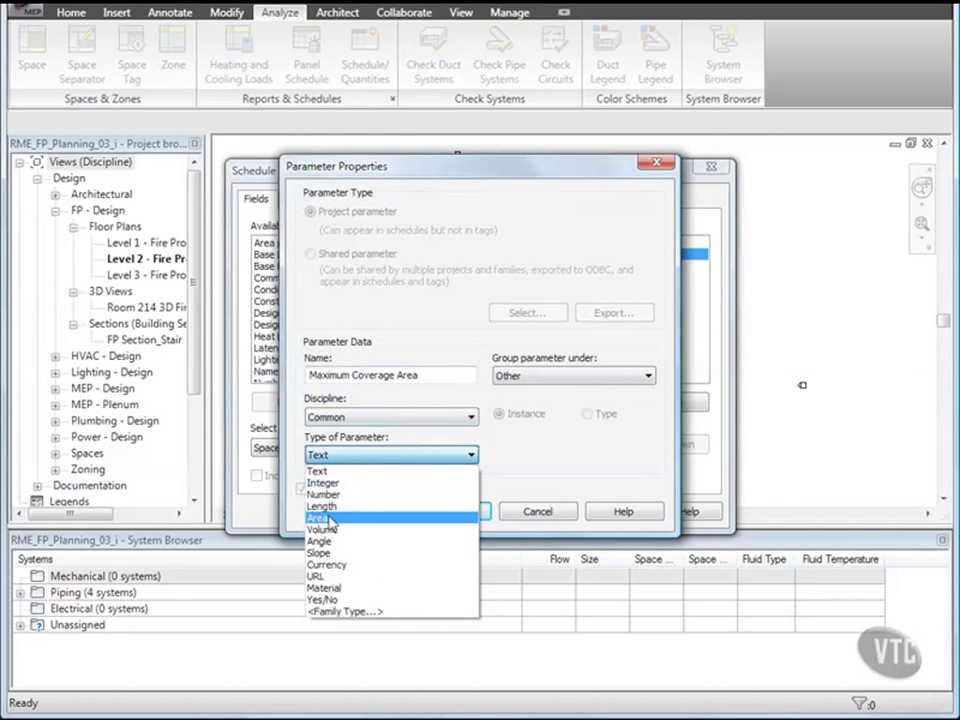
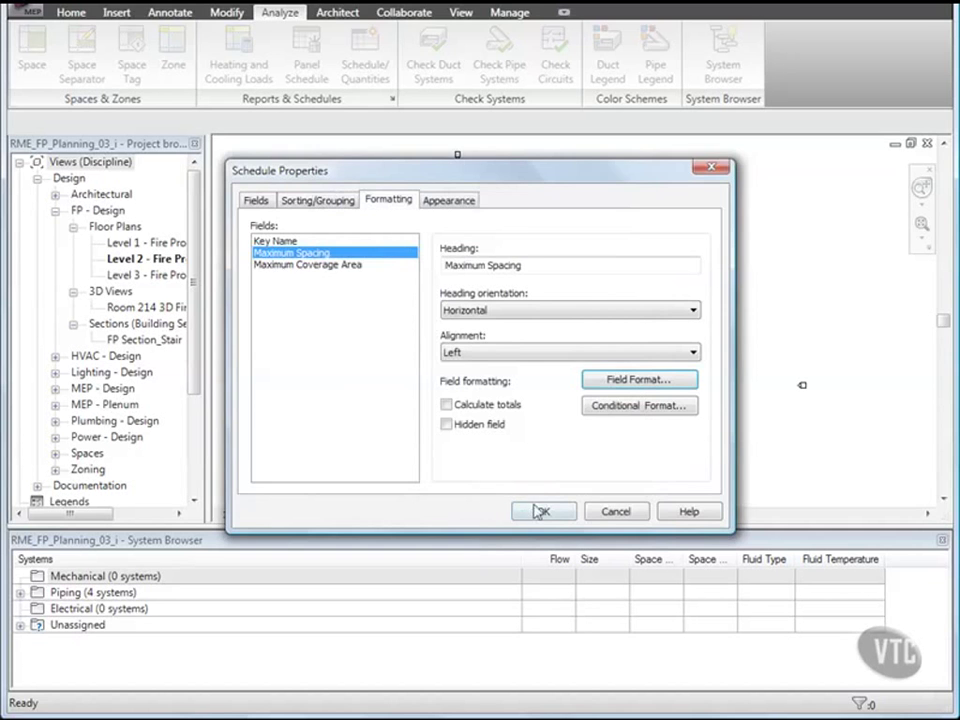
click(541, 512)
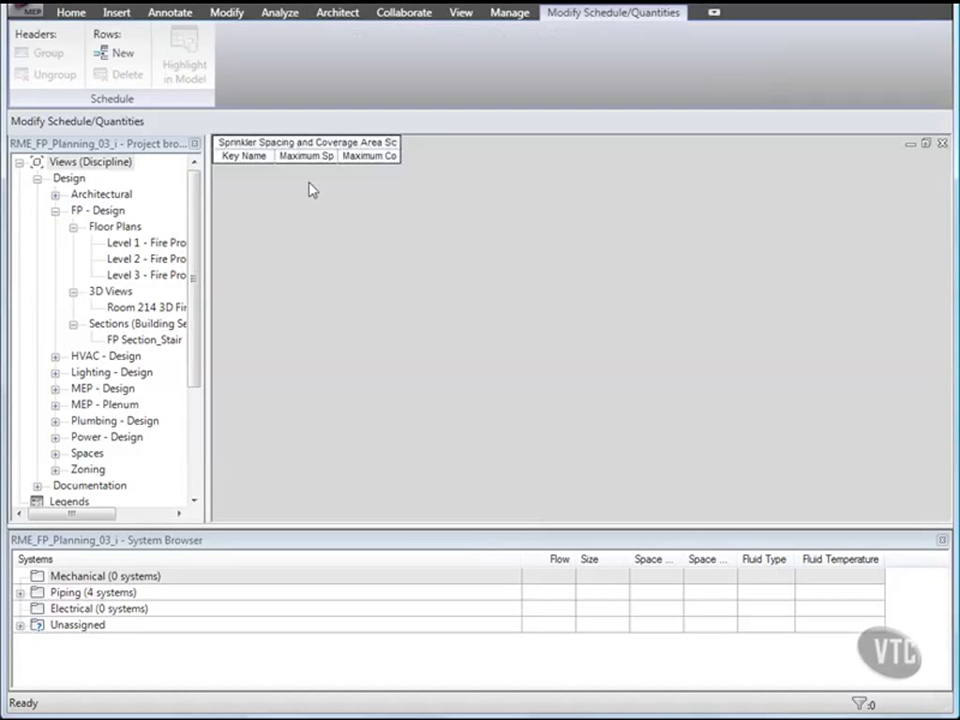
Step: Widen the schedule columns to fit their headings and rename the Key Name heading to Protection Area Type
drag(338, 155, 362, 156)
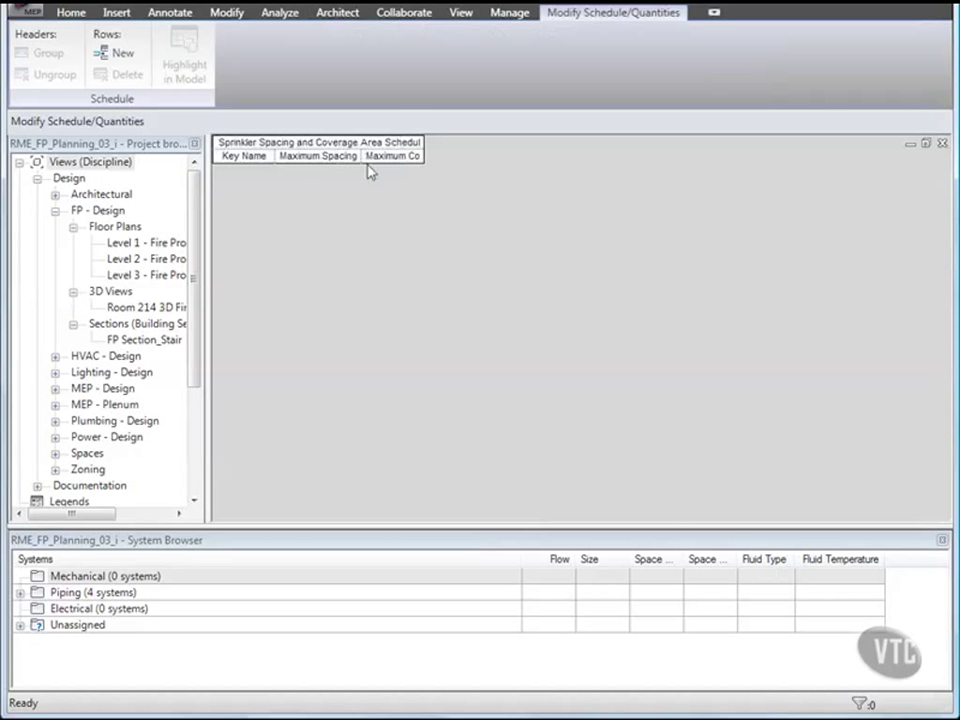
double_click(424, 158)
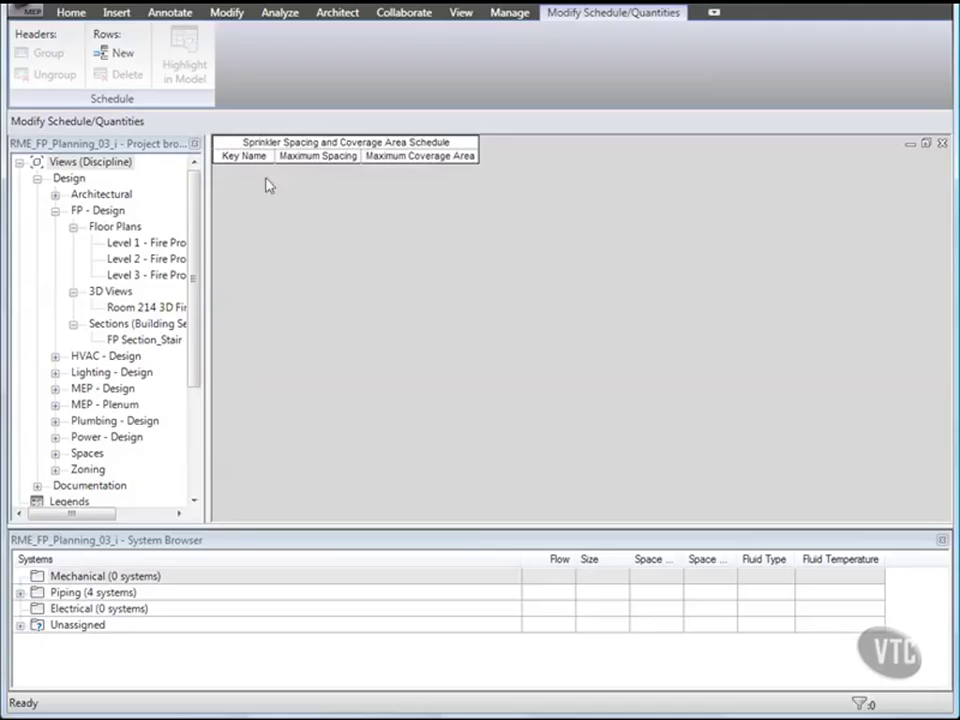
click(242, 158)
double_click(242, 158)
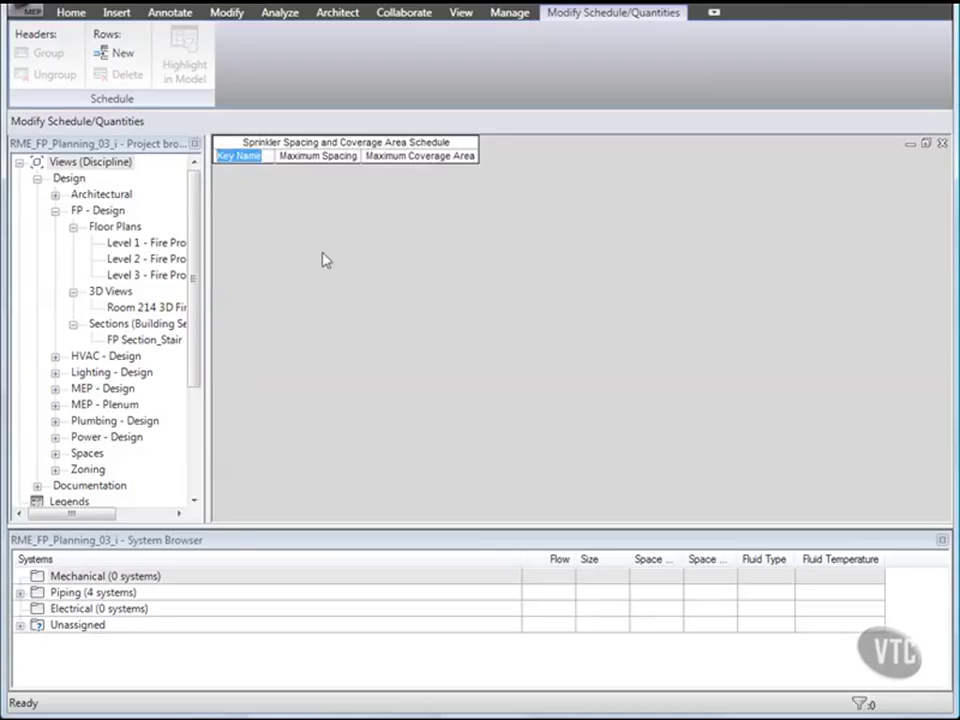
text(Protection Area)
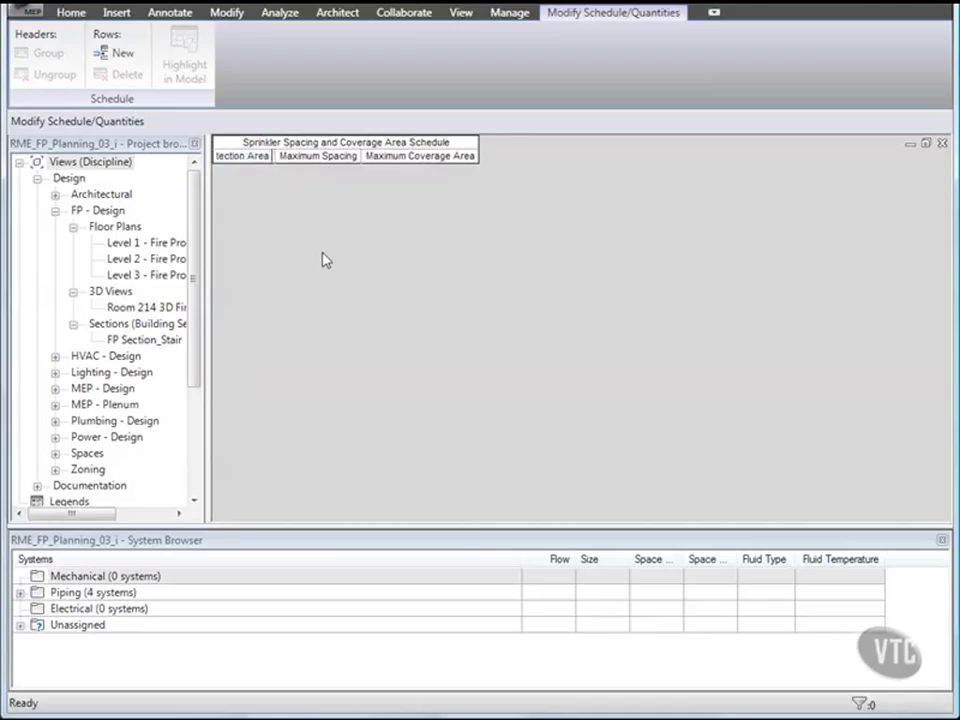
text( Type)
click(274, 157)
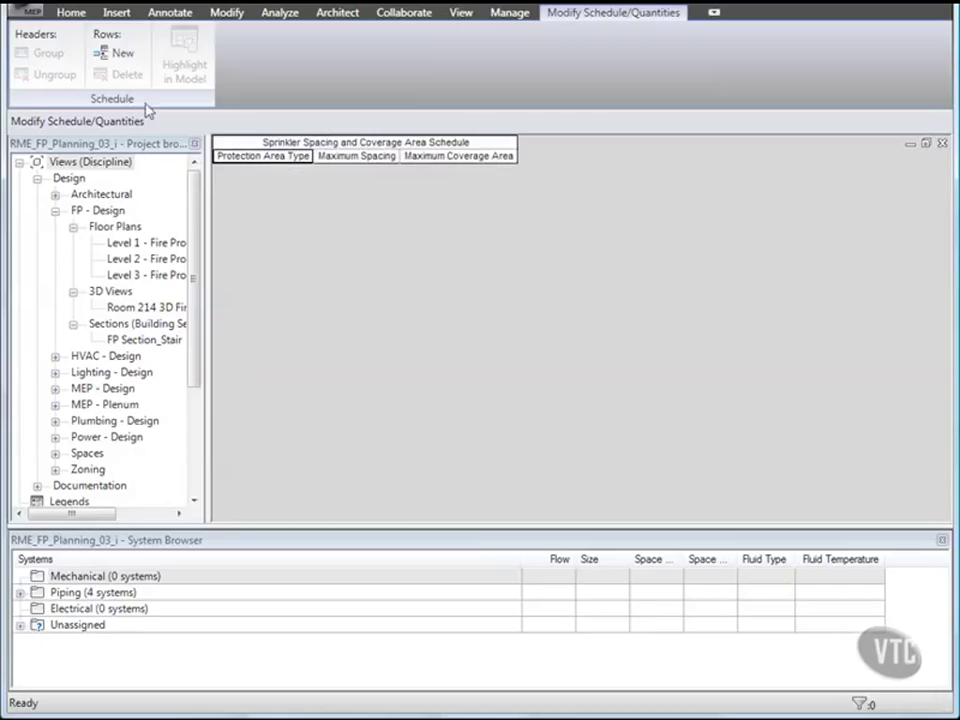
Step: Add a new row to the key schedule and name its protection area type Light, Obstructed-Combustible
click(124, 54)
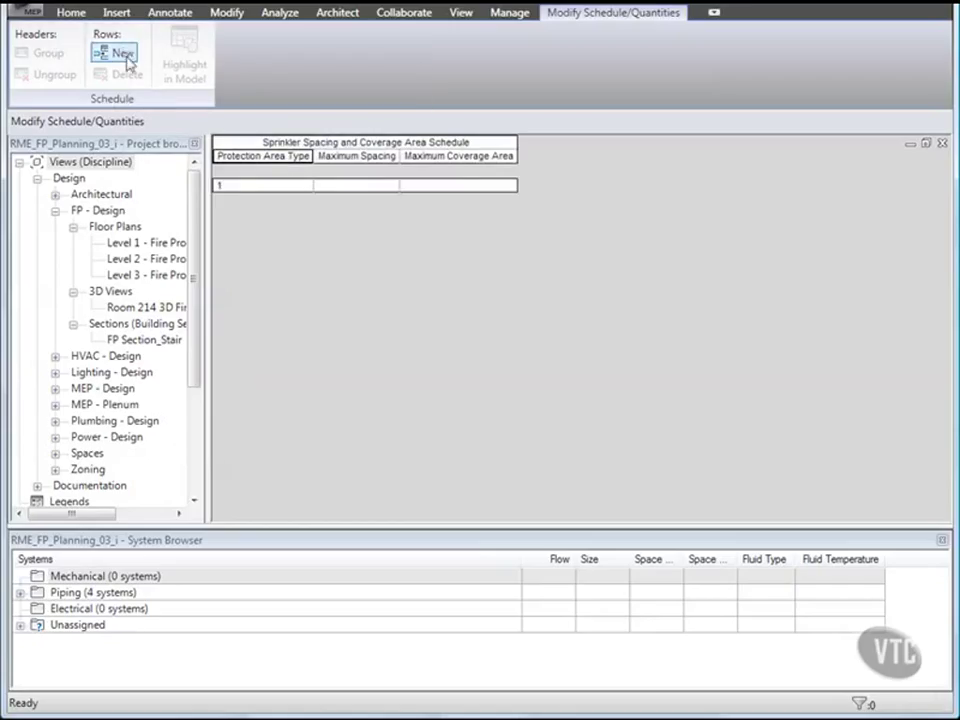
click(243, 186)
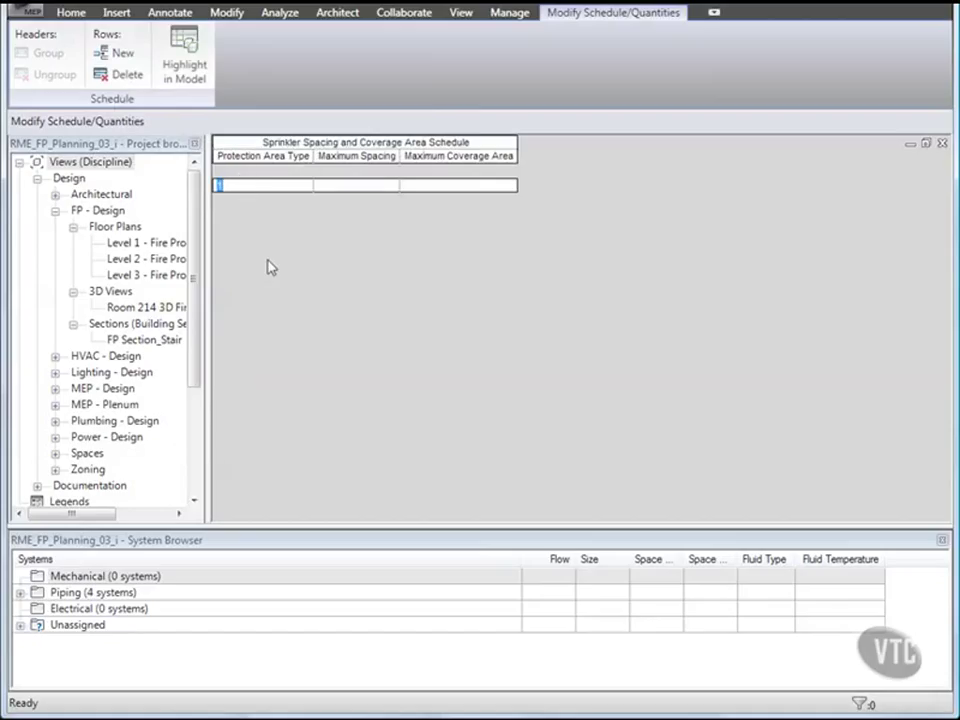
text(Light, Obstructed)
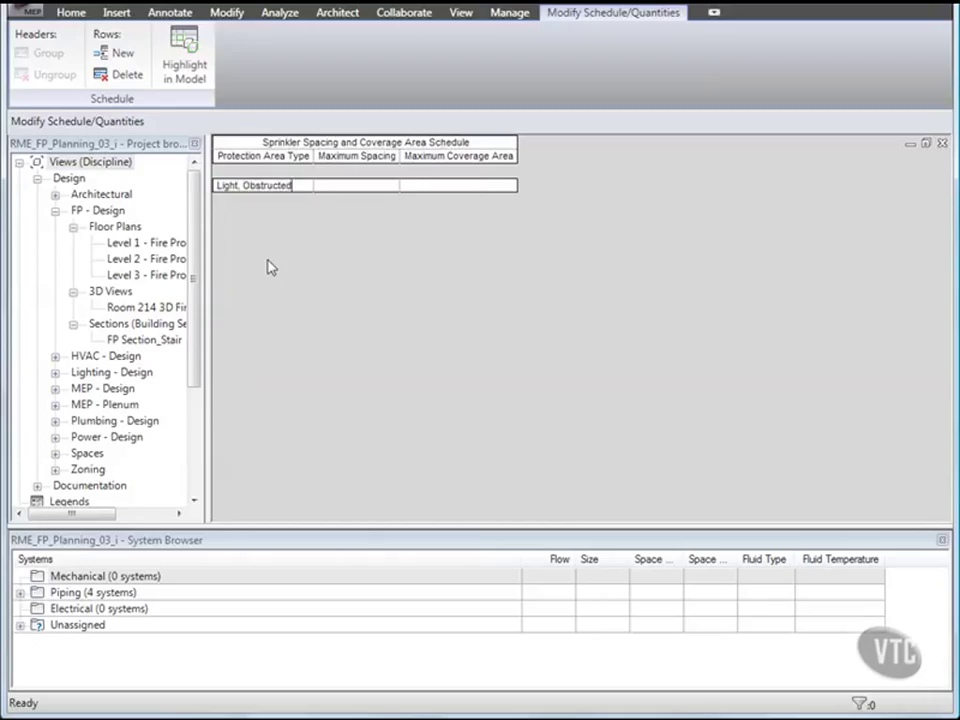
text(-Com)
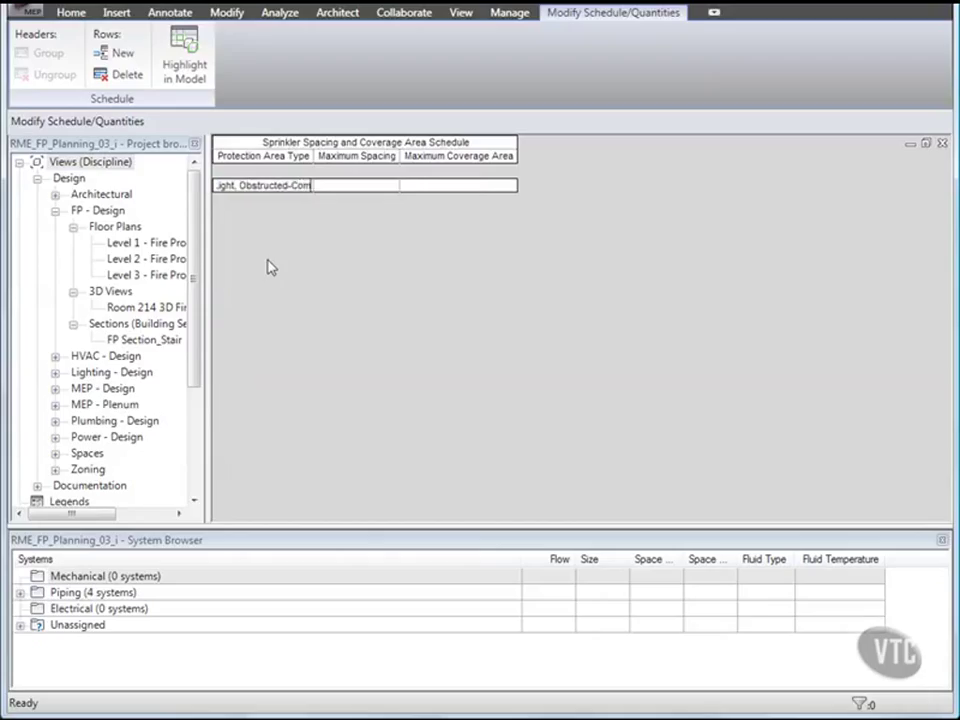
text(bustible)
key(Return)
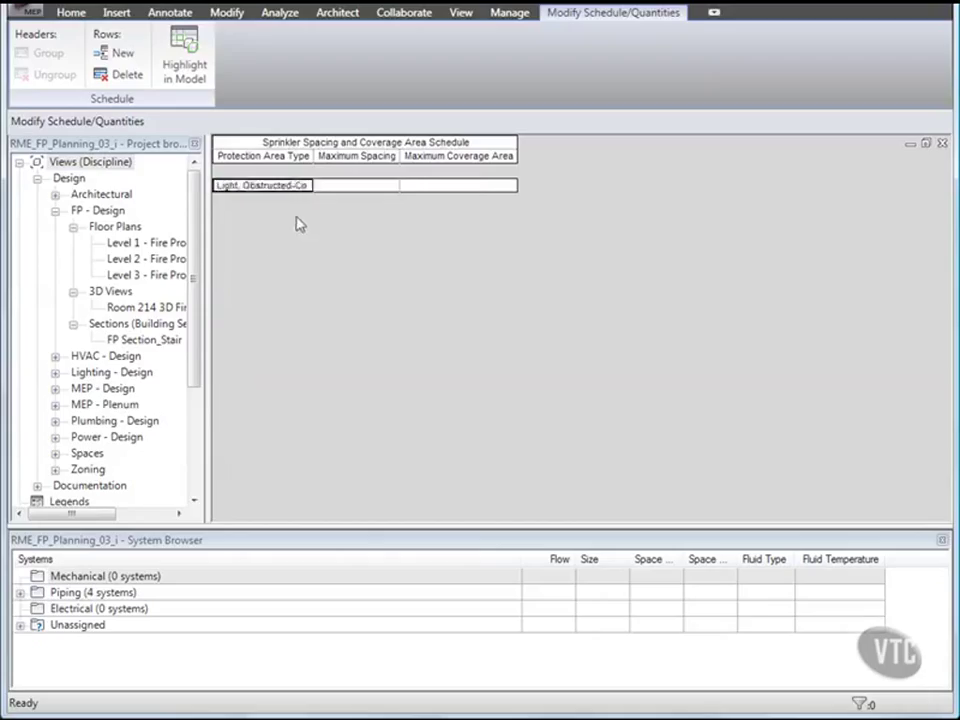
Step: Set the maximum spacing to 15' and the maximum coverage area to 130 SF for the Light, Obstructed-Combustible row
click(397, 185)
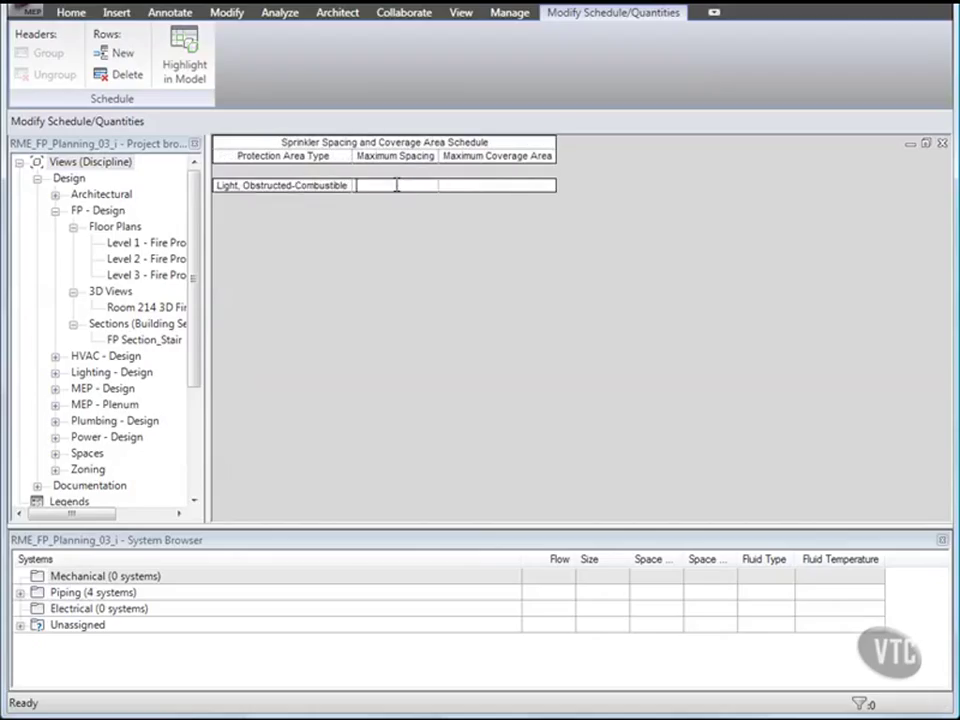
text(15)
click(488, 186)
text(130)
key(Return)
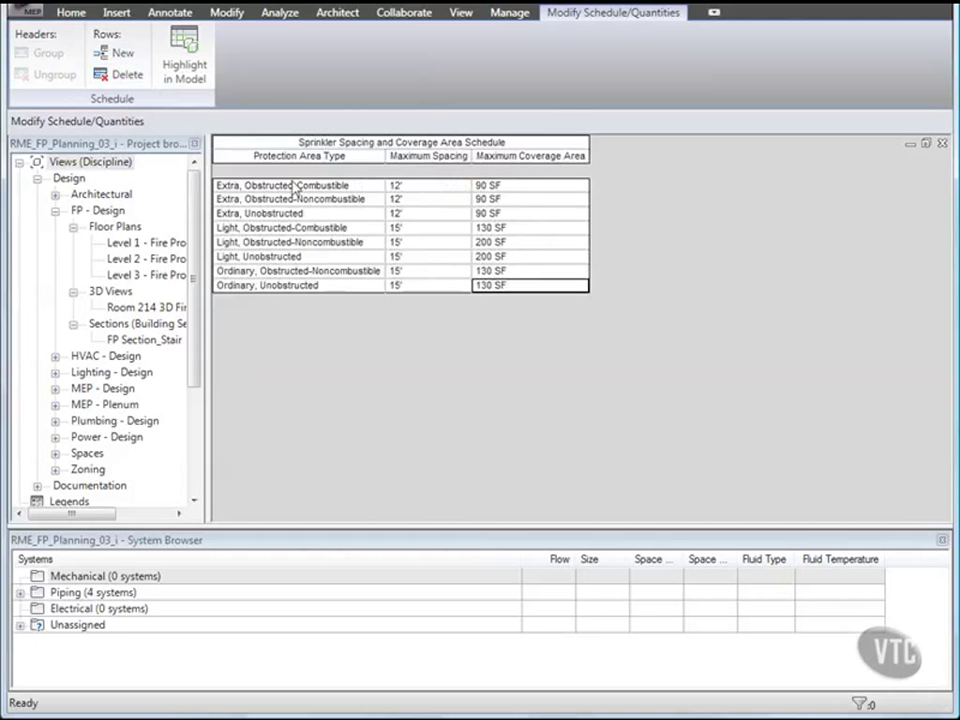
Step: Create a new building component schedule for the Spaces category and name it Sprinkler Schedule
click(281, 13)
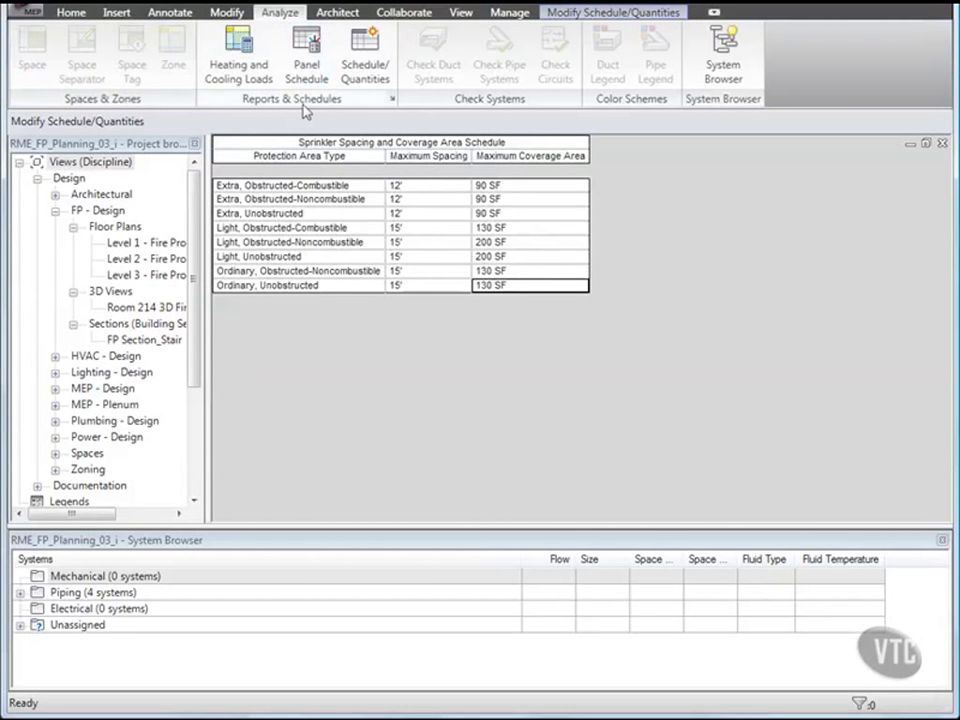
click(366, 68)
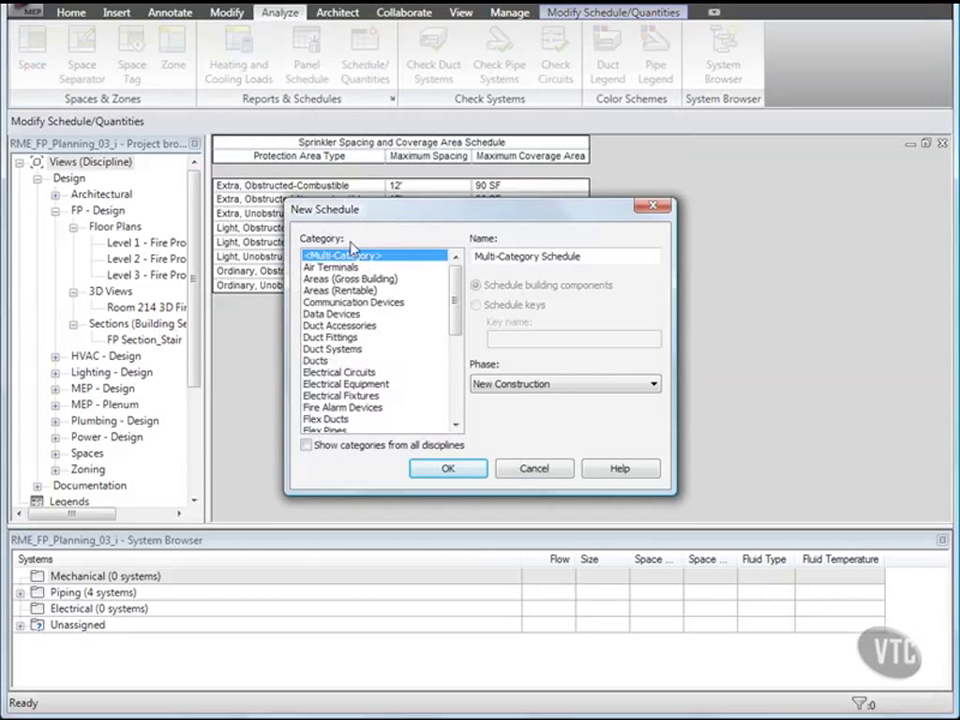
drag(456, 300, 456, 381)
click(337, 383)
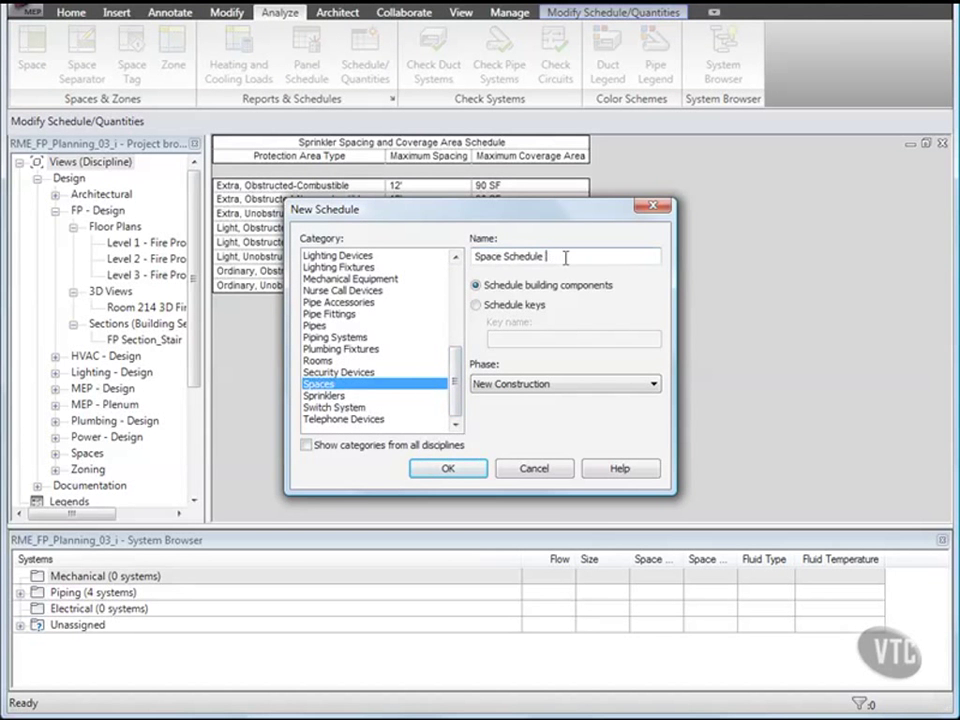
double_click(490, 256)
text(Sprinkler)
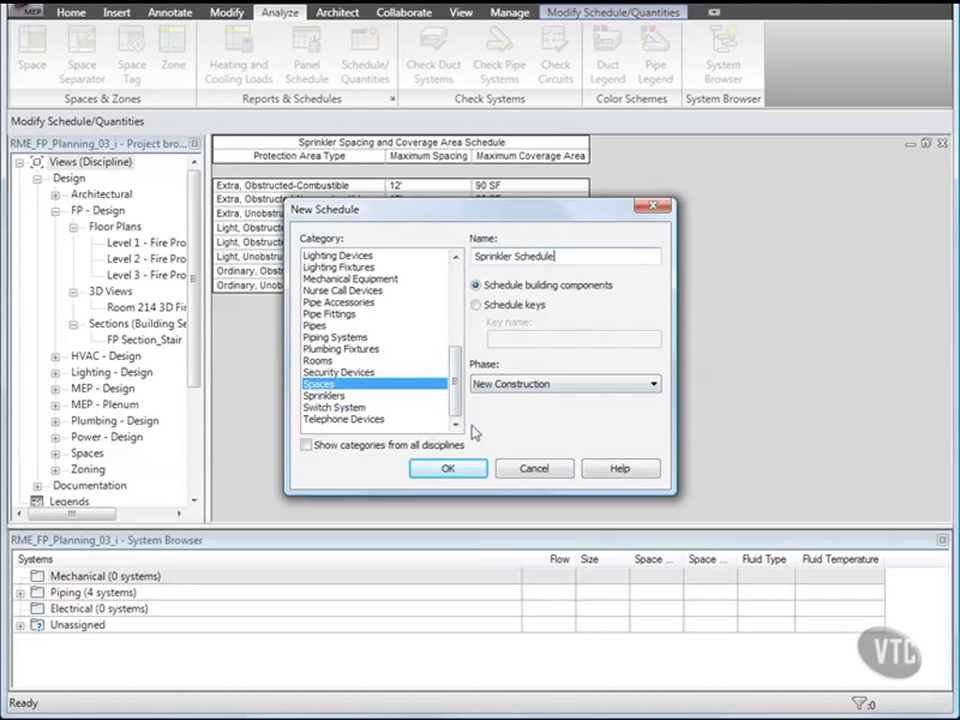
click(447, 468)
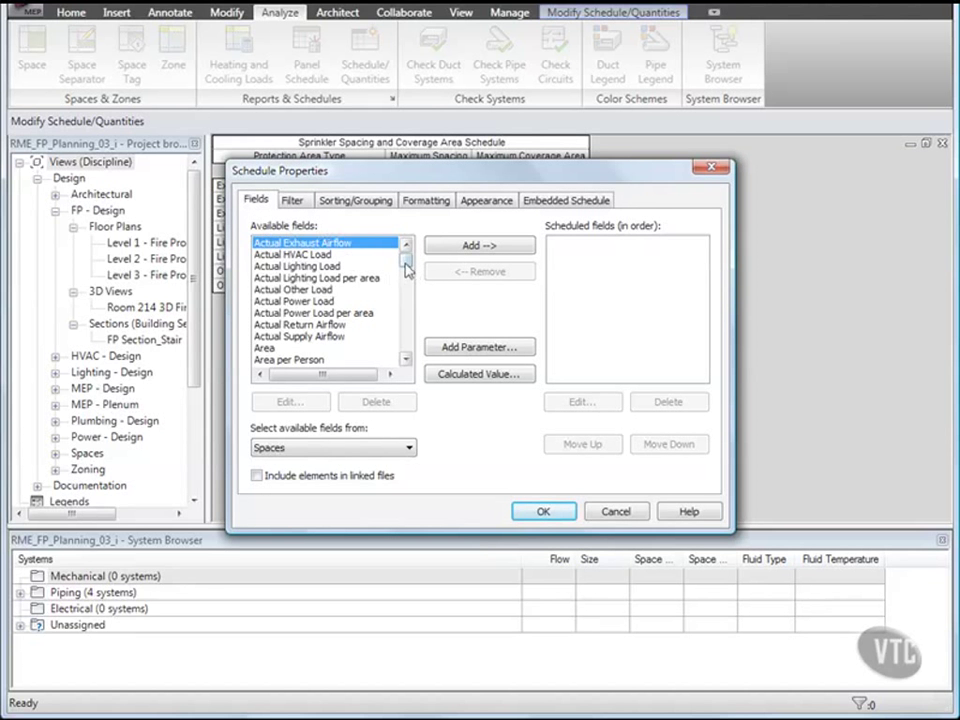
Step: Add the Number field to the scheduled fields of the Sprinkler Schedule
drag(406, 258, 406, 314)
click(288, 279)
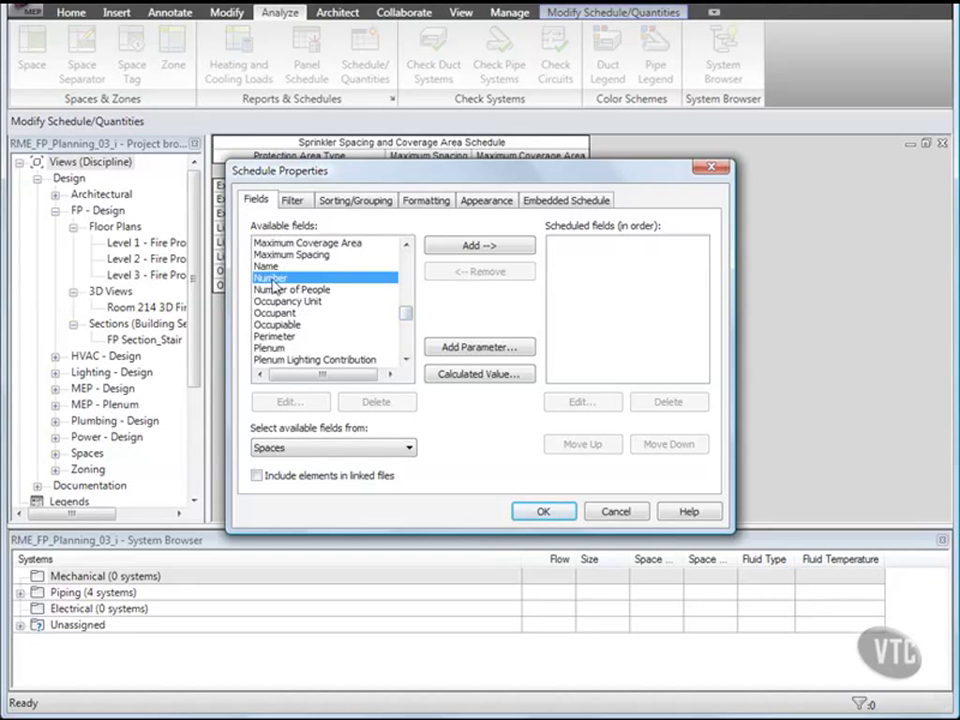
click(458, 247)
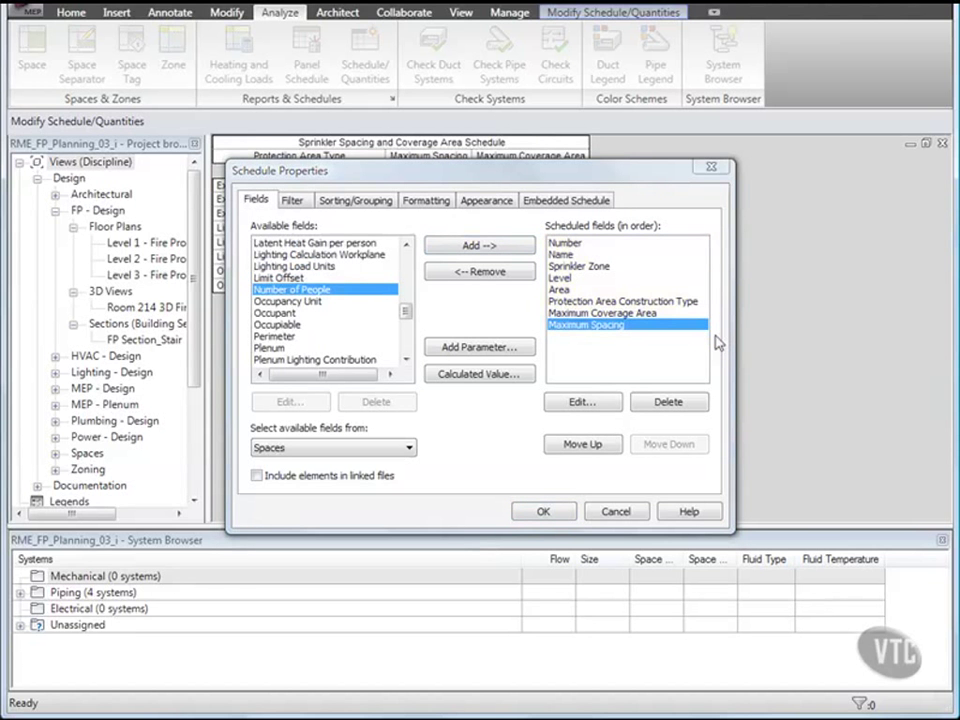
Step: Add a calculated value named Minimum Sprinklers to the Sprinkler Schedule with the formula Area / Maximum Coverage Area
click(467, 373)
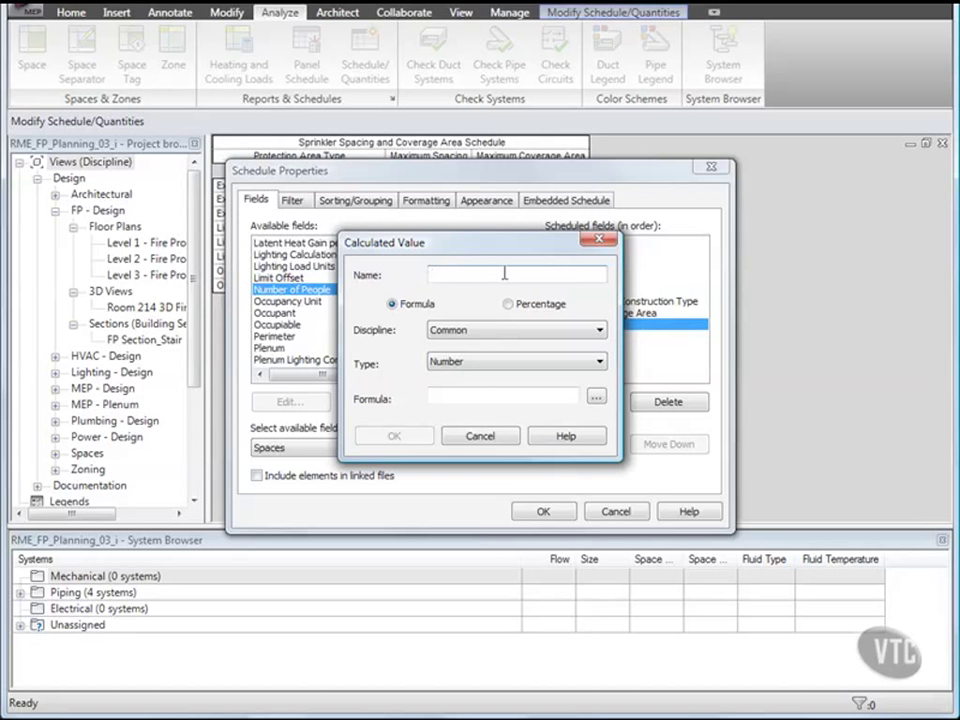
text(Minimum)
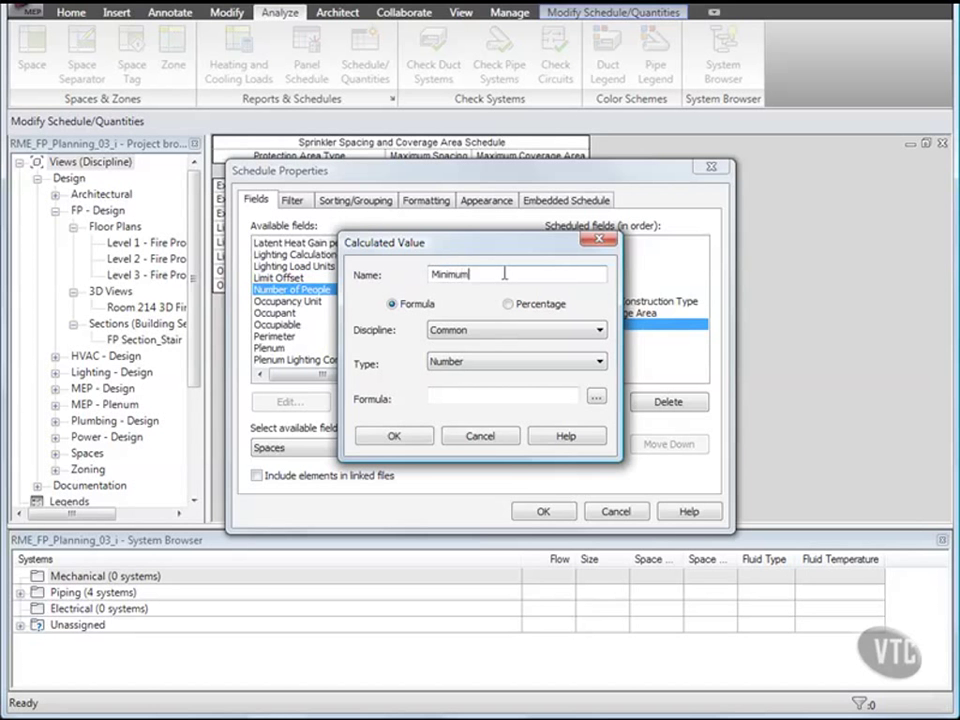
text( Sprinklers)
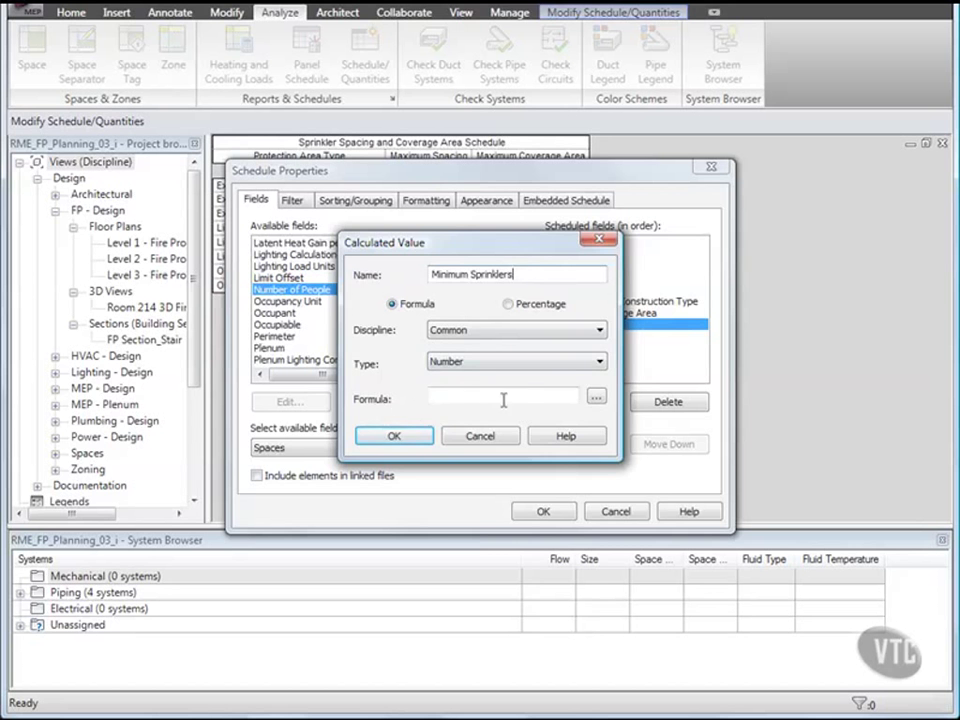
click(595, 397)
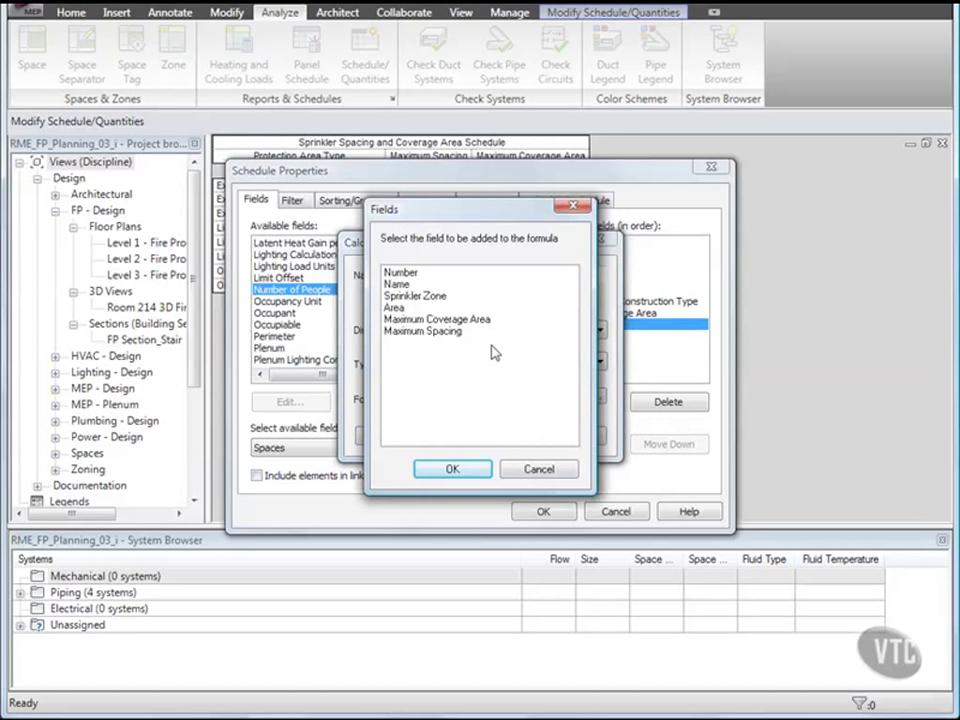
click(392, 307)
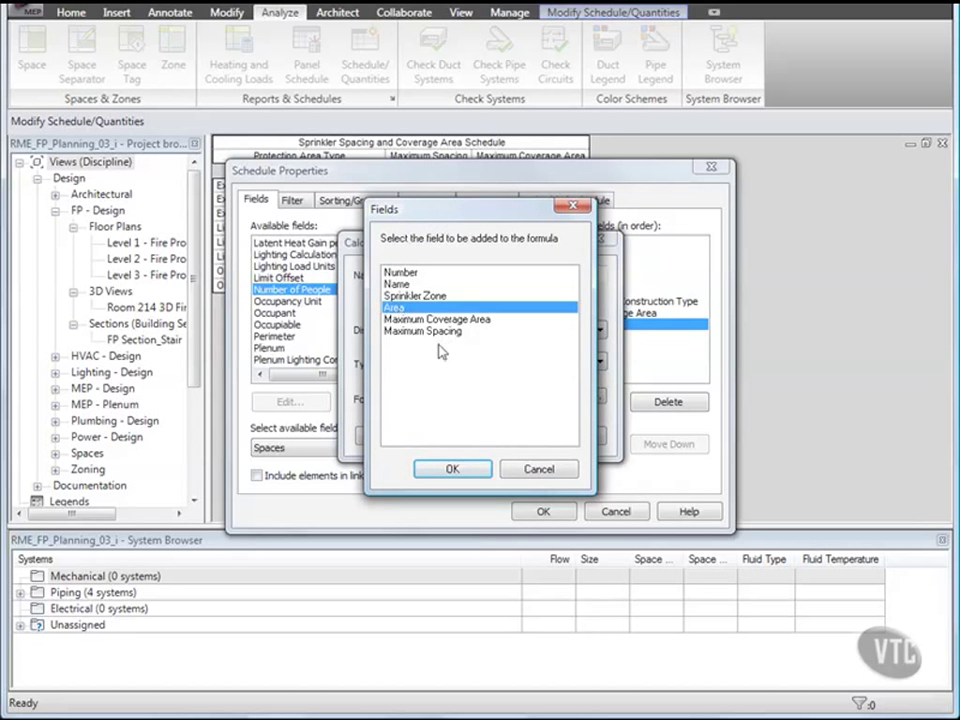
click(446, 469)
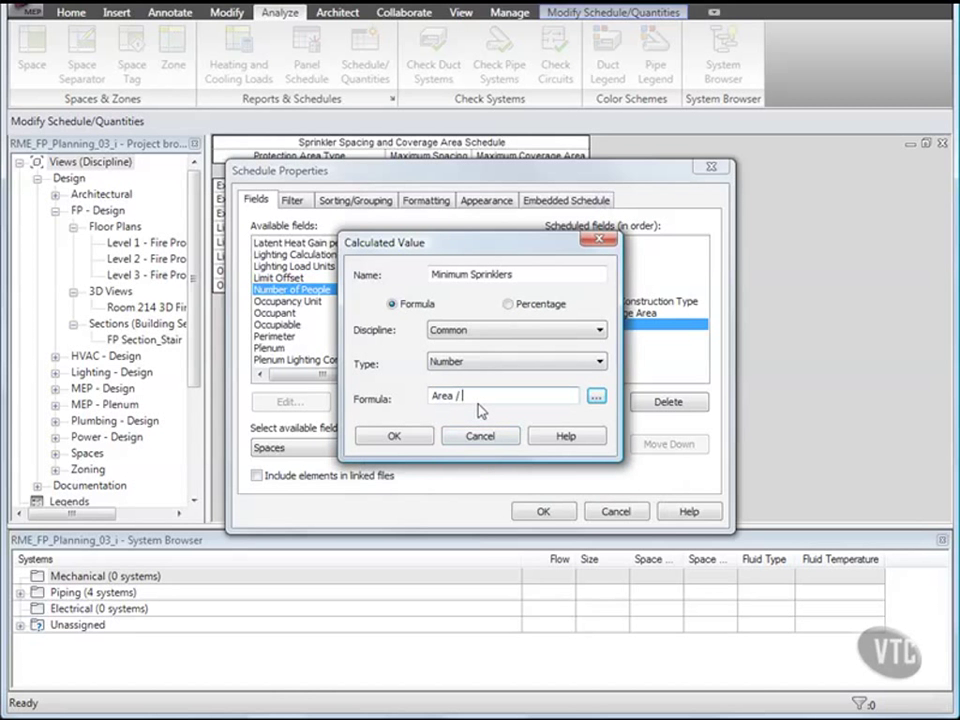
click(596, 399)
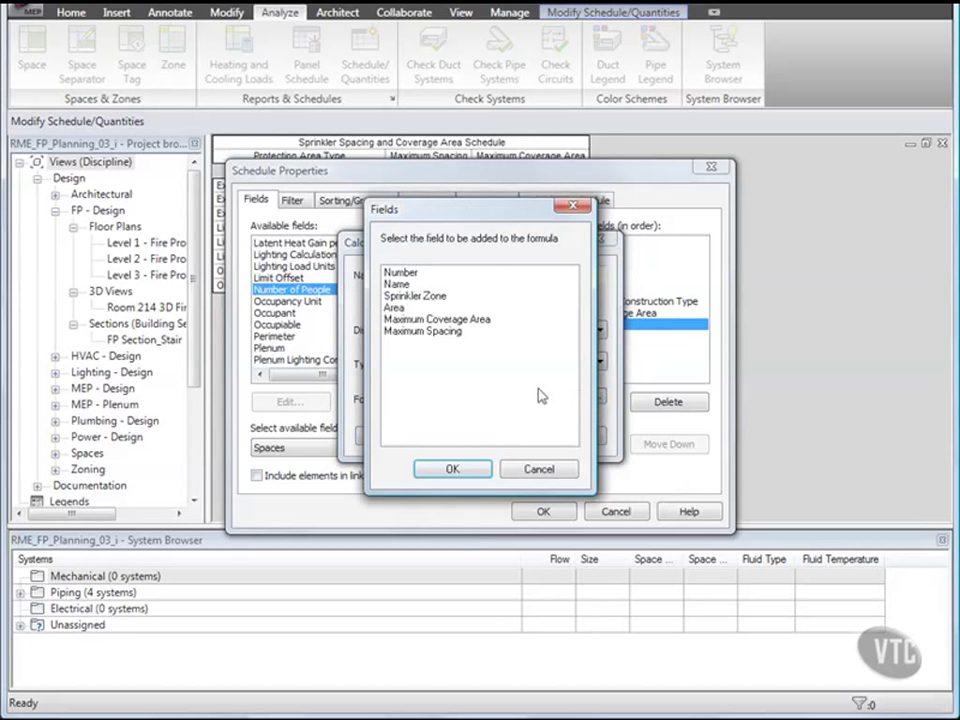
click(447, 320)
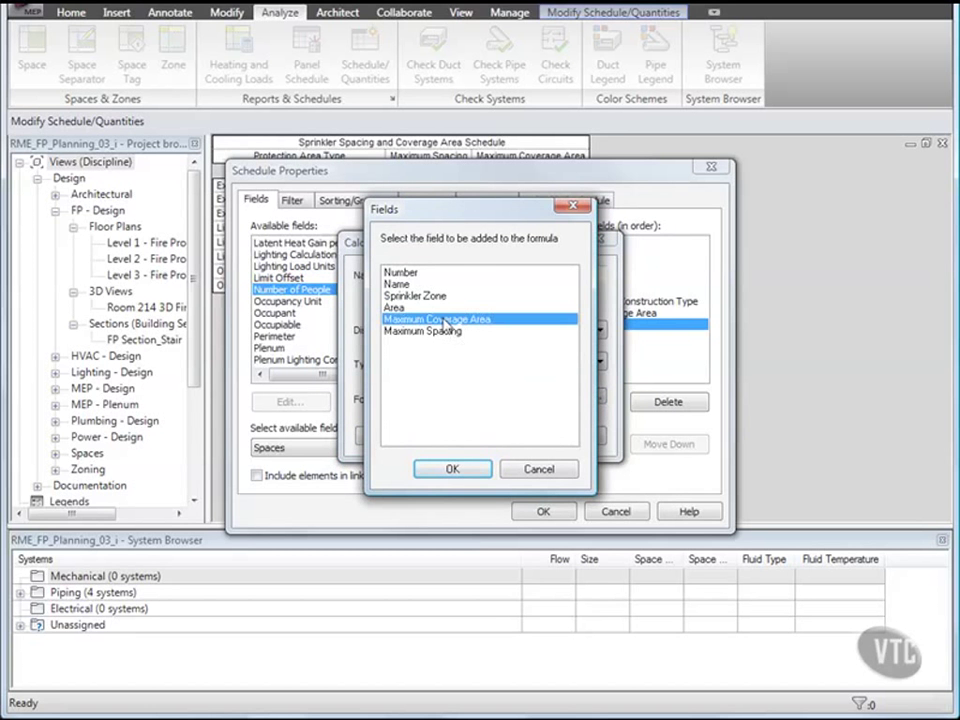
click(452, 469)
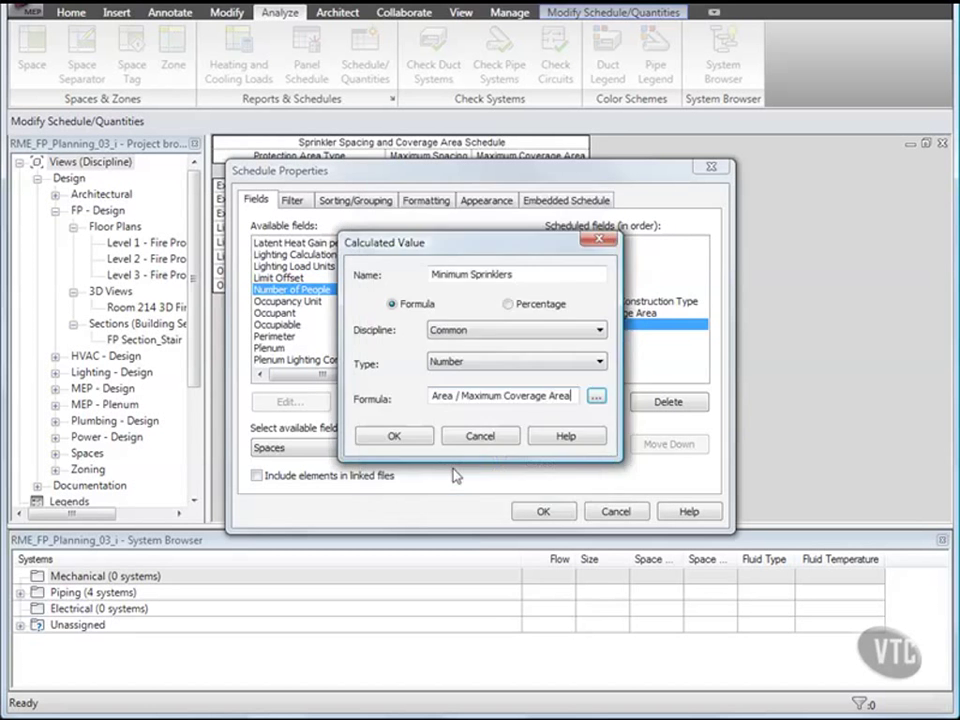
click(404, 441)
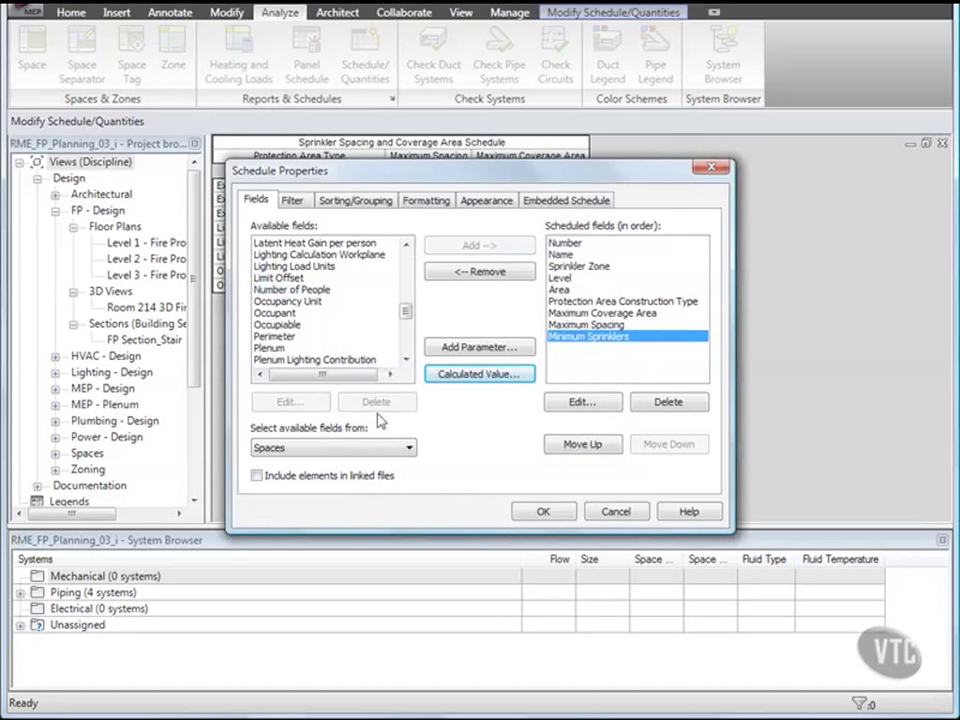
Step: Override the default format of the Minimum Sprinklers field with Fixed units at 0 decimal places, and generate the schedule
click(428, 203)
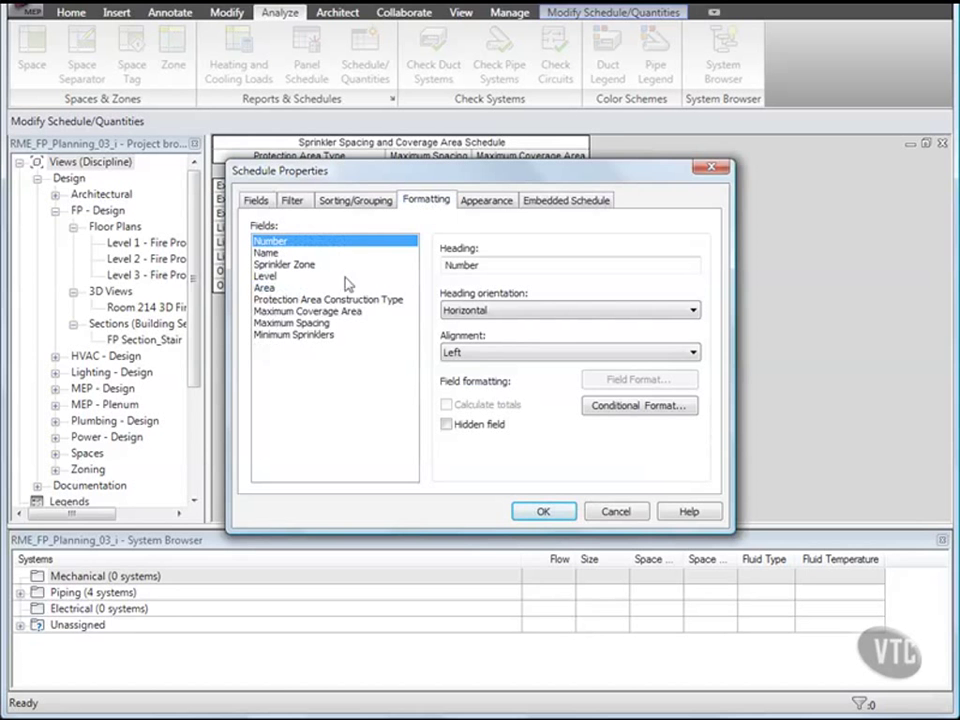
click(292, 336)
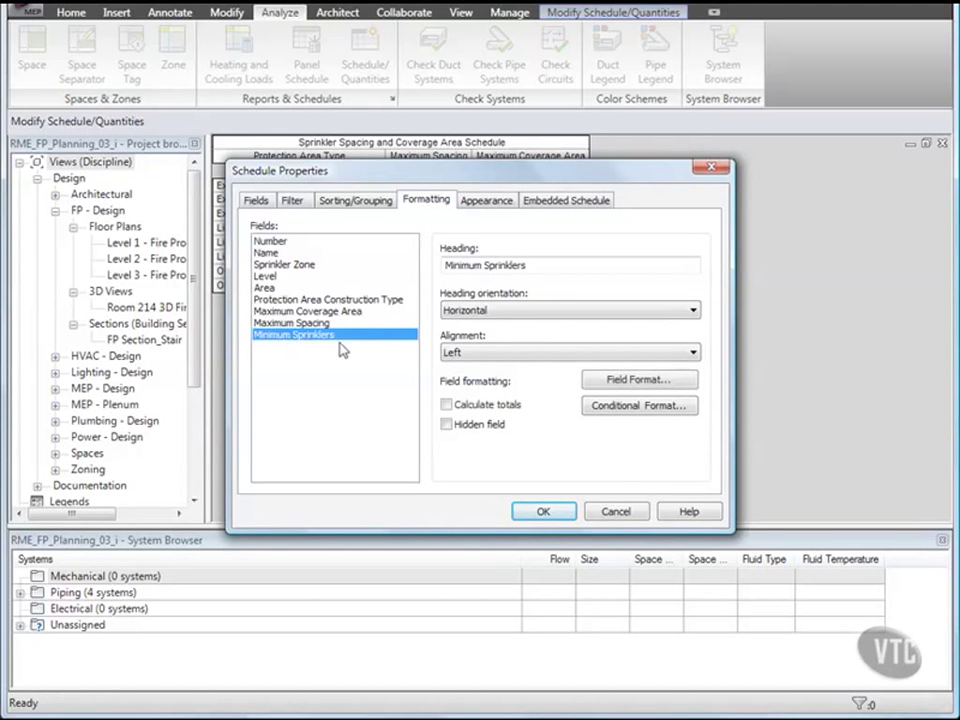
click(614, 382)
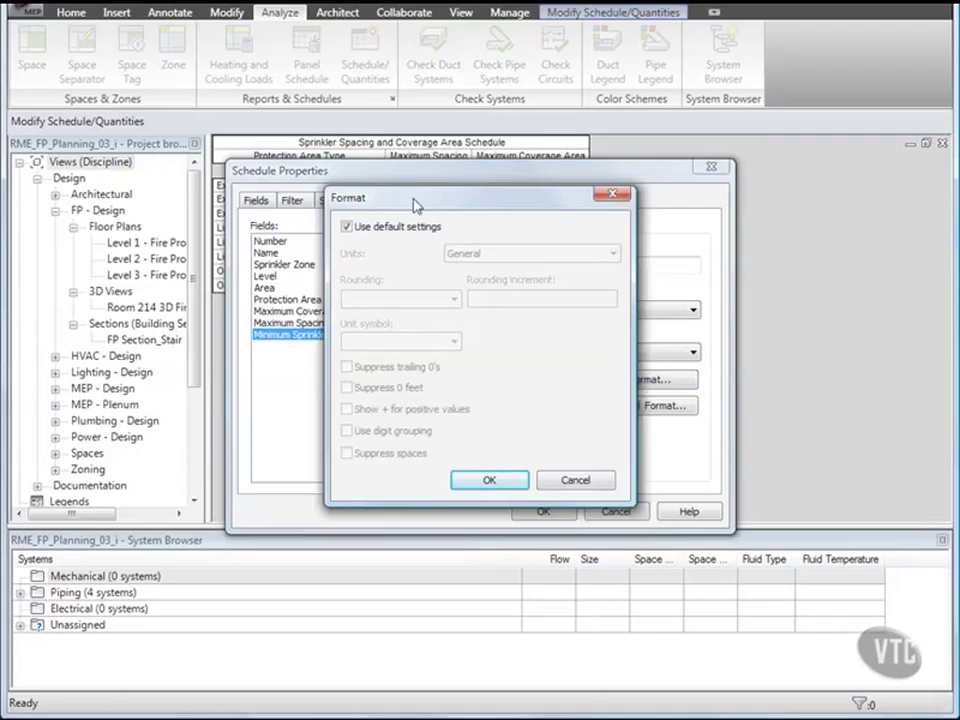
click(347, 228)
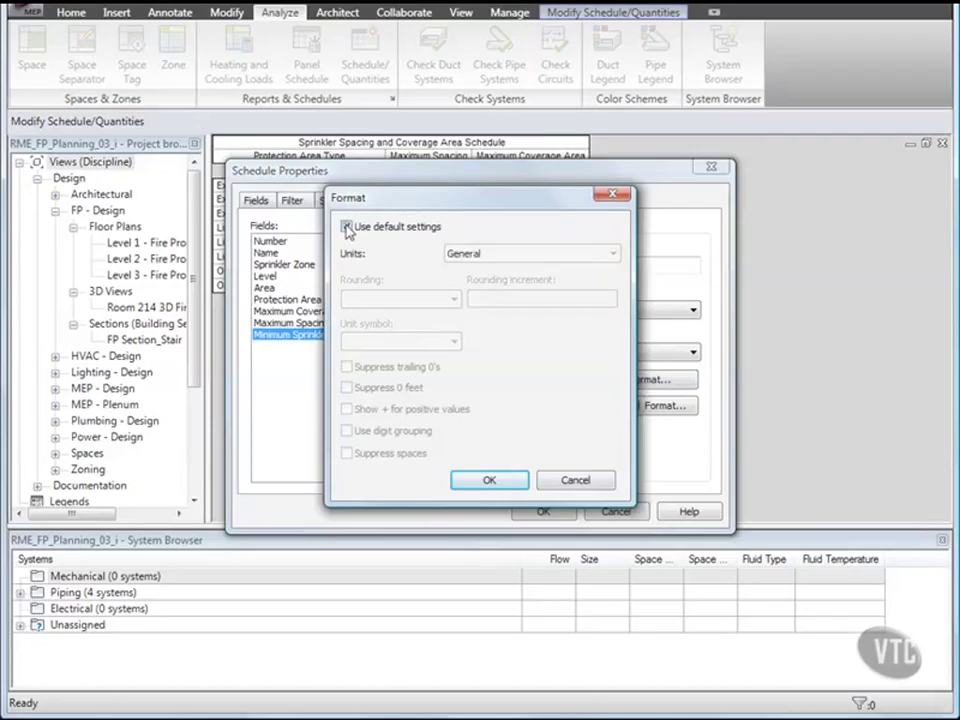
click(528, 258)
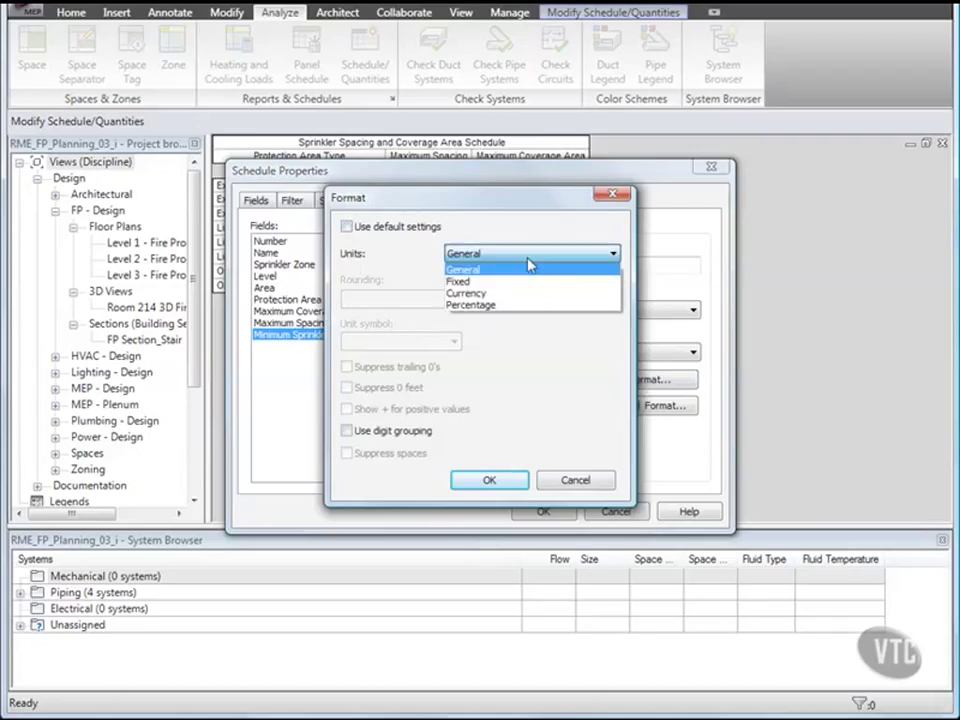
click(455, 281)
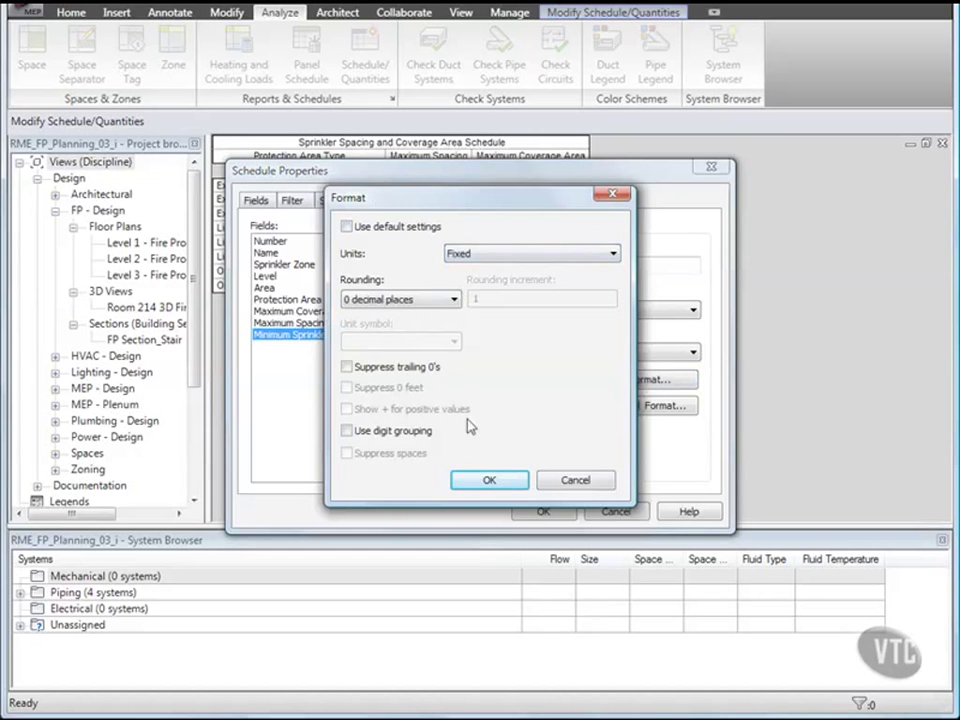
click(490, 481)
click(542, 511)
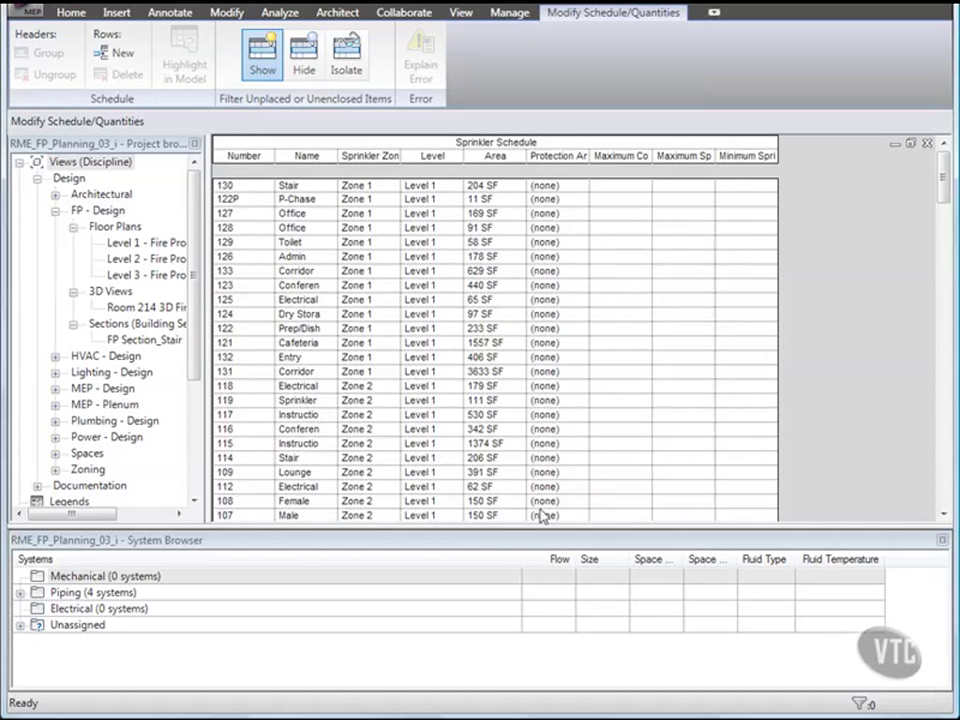
Step: Sort the Sprinkler Schedule by Level, with a header and a blank line for each group
right_click(850, 224)
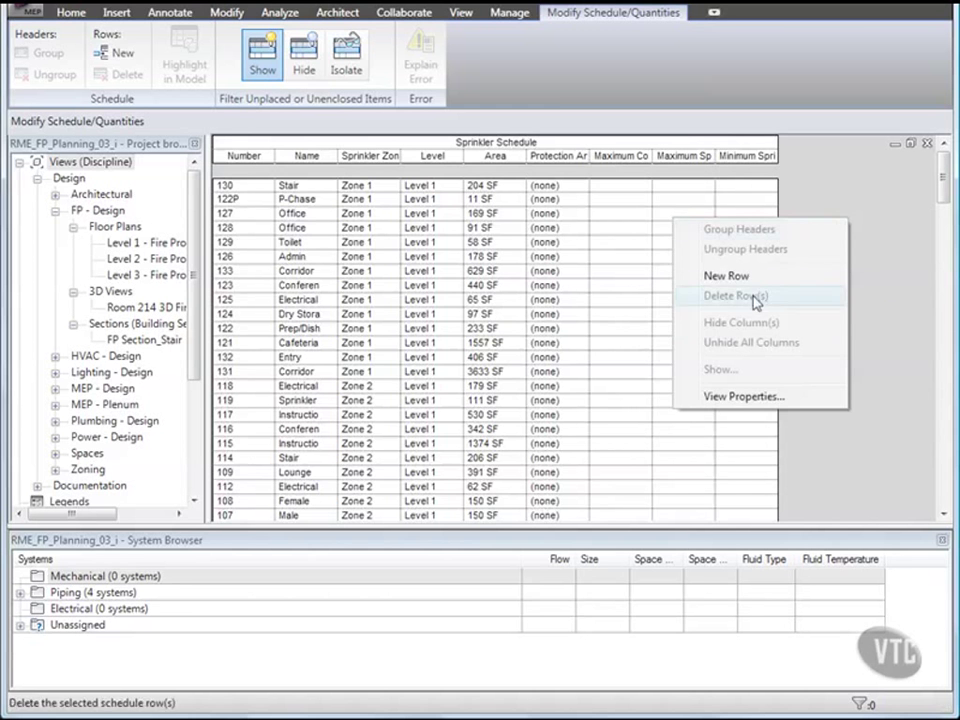
click(752, 396)
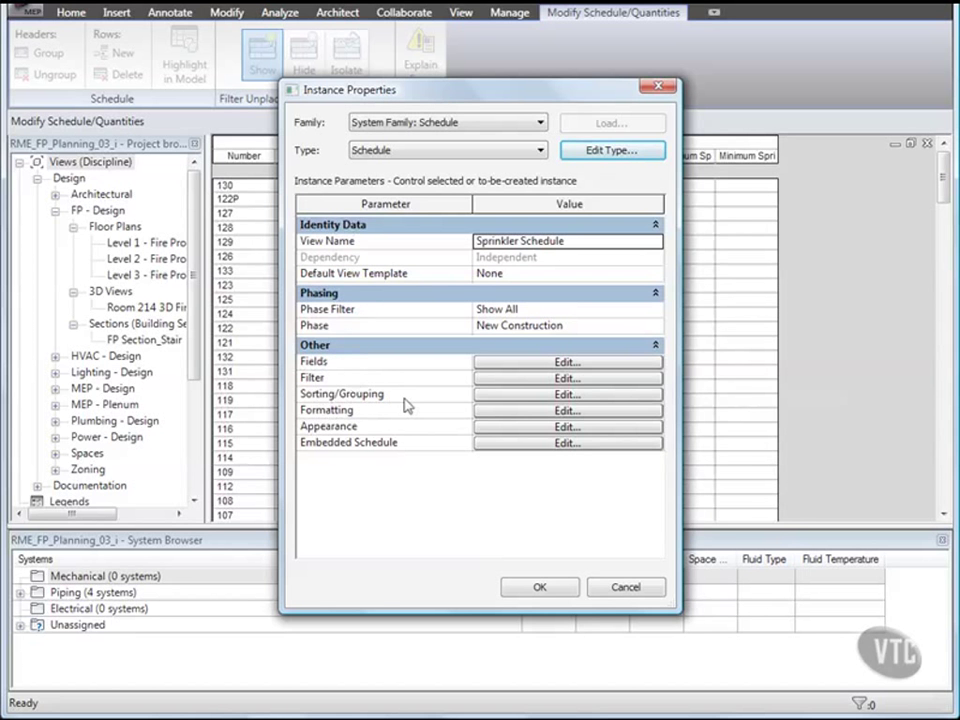
click(516, 397)
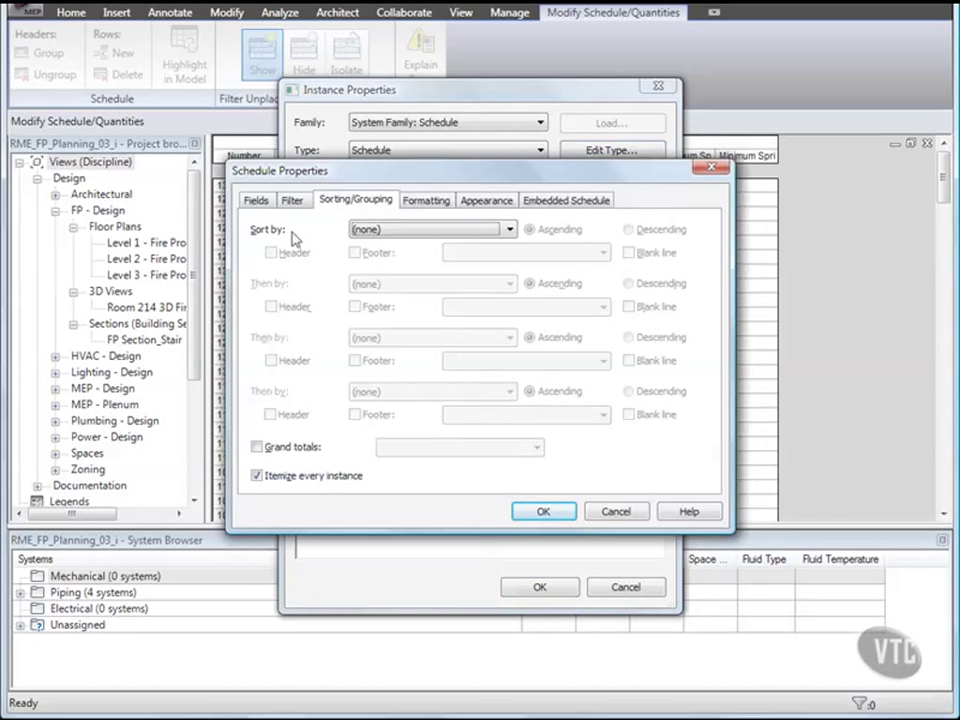
click(427, 236)
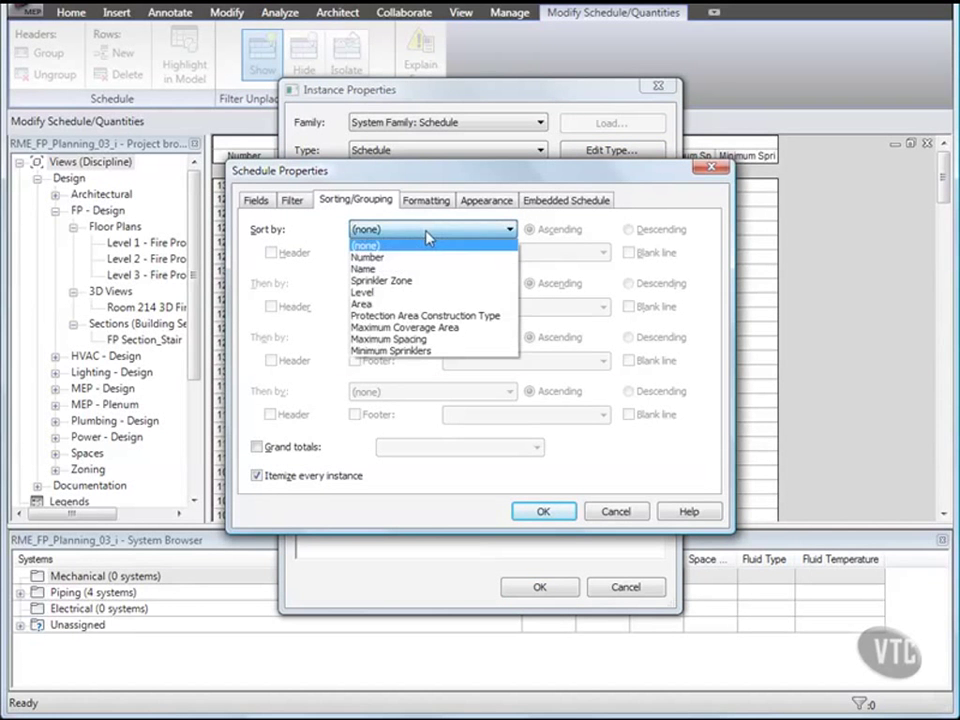
click(372, 294)
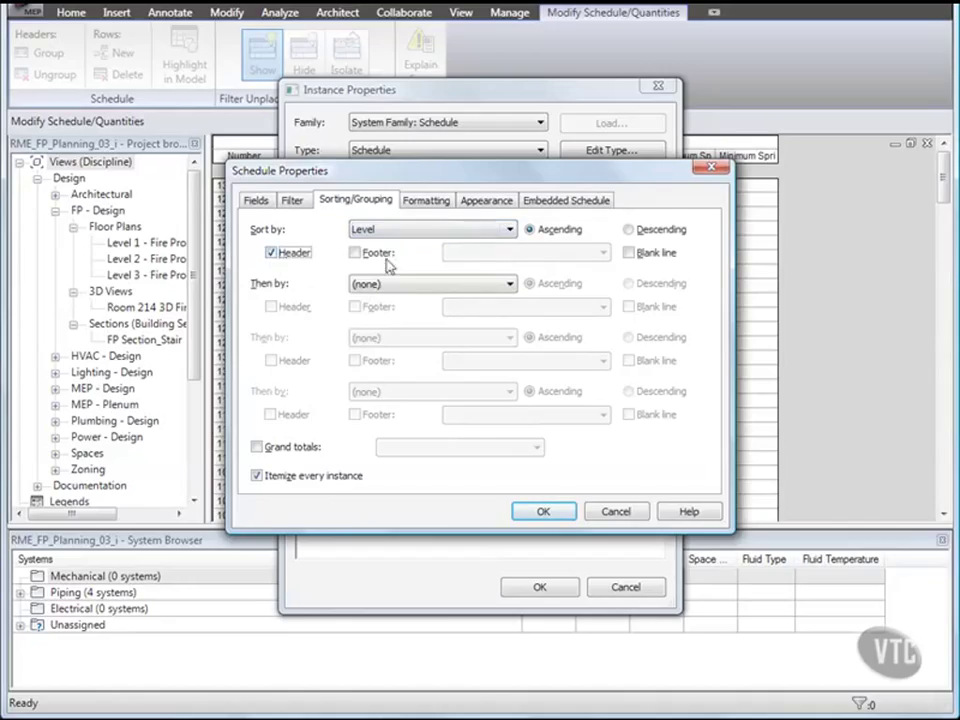
click(629, 253)
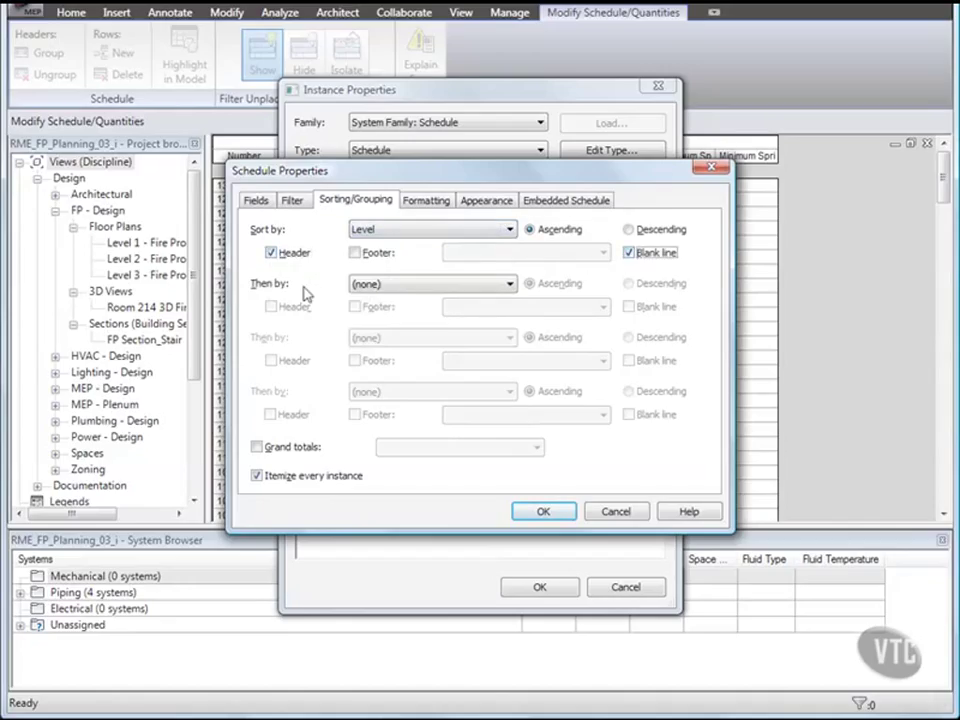
Step: Add Sprinkler Zone as the second sorting level, with a header and a blank line
click(468, 288)
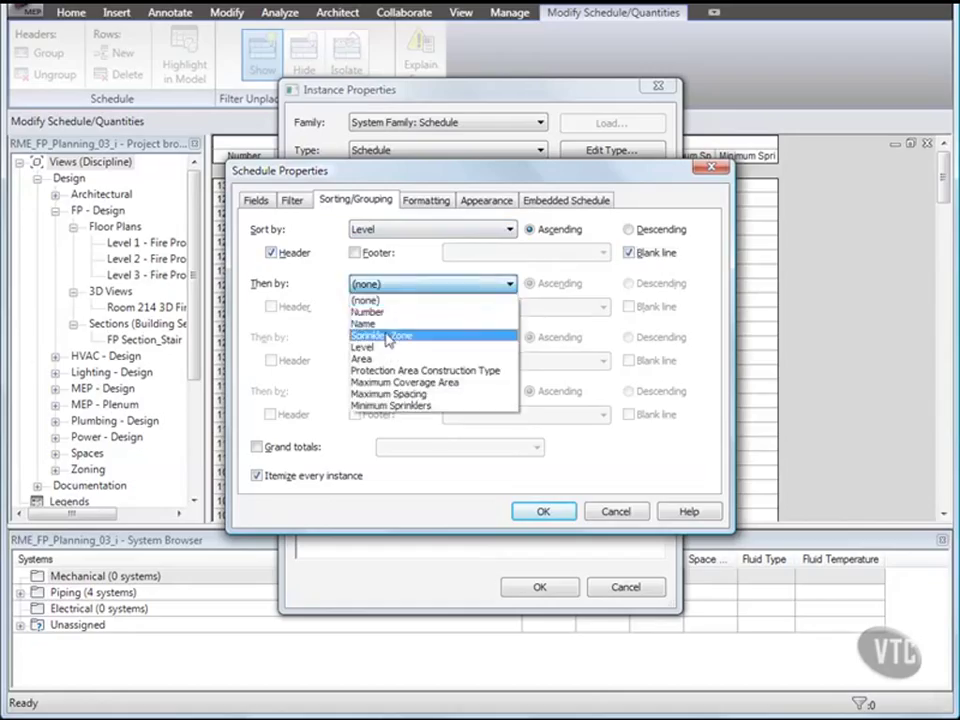
click(388, 337)
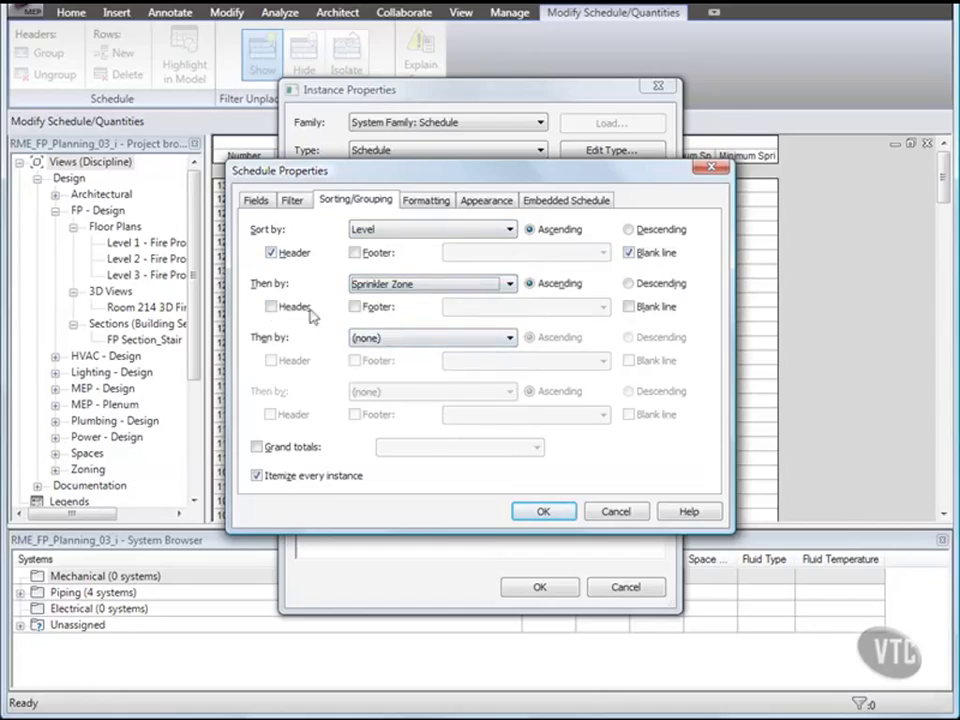
click(271, 306)
click(630, 308)
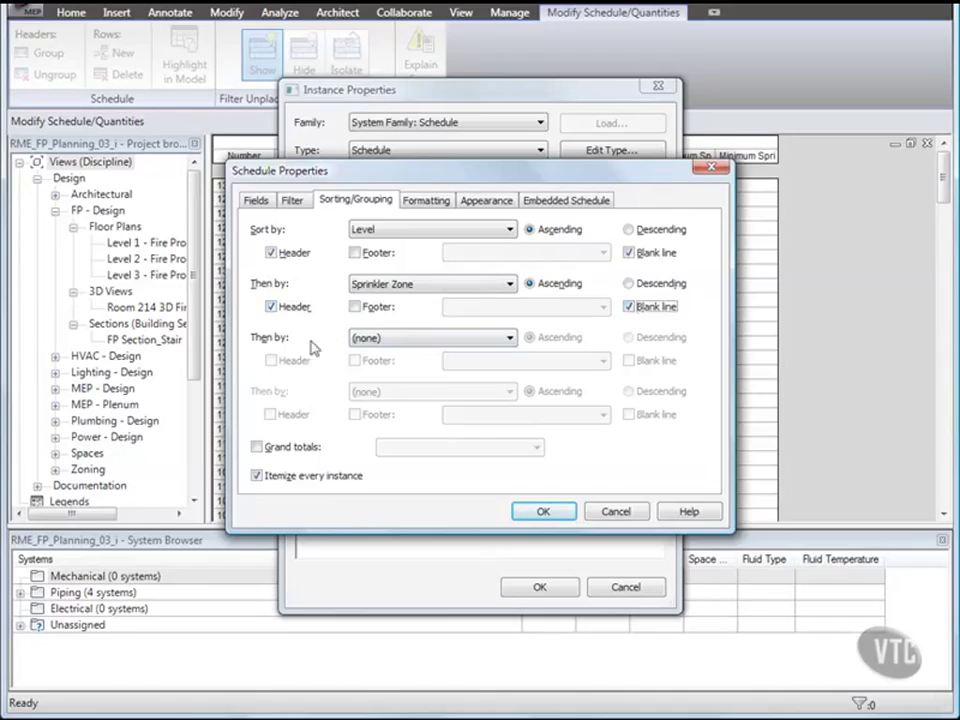
Step: Add Number as the third sorting level and turn on grand totals set to Totals only
click(432, 342)
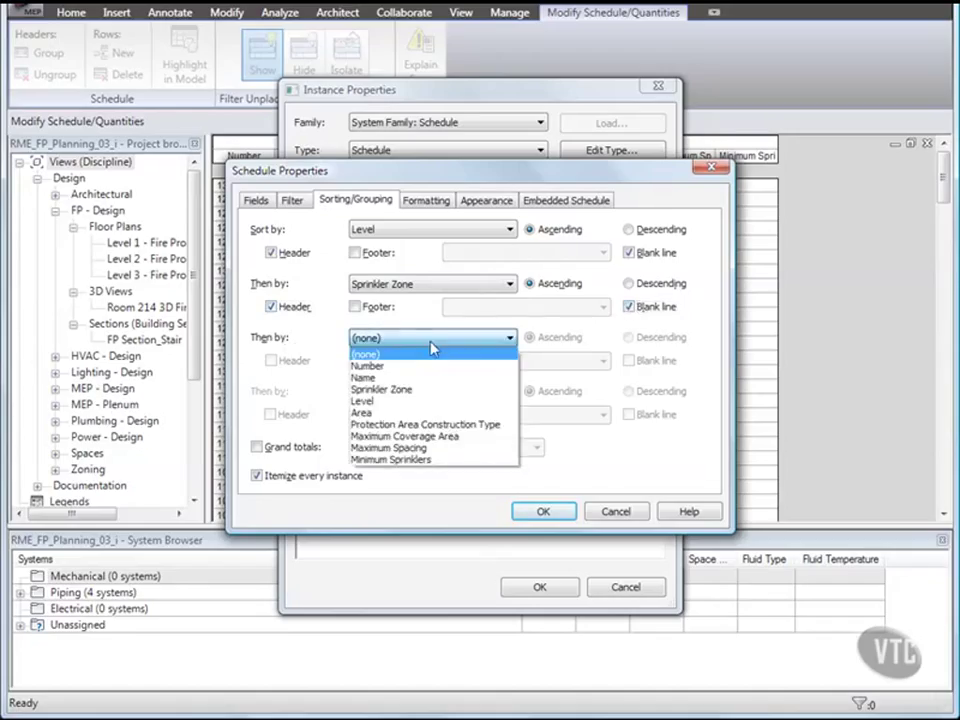
click(372, 367)
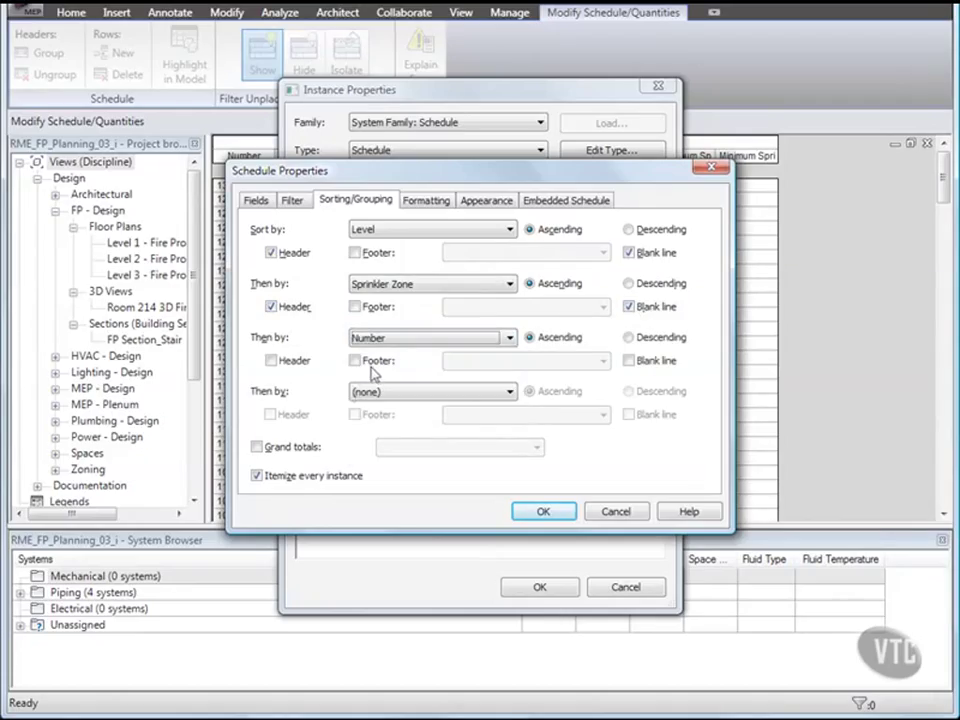
click(258, 448)
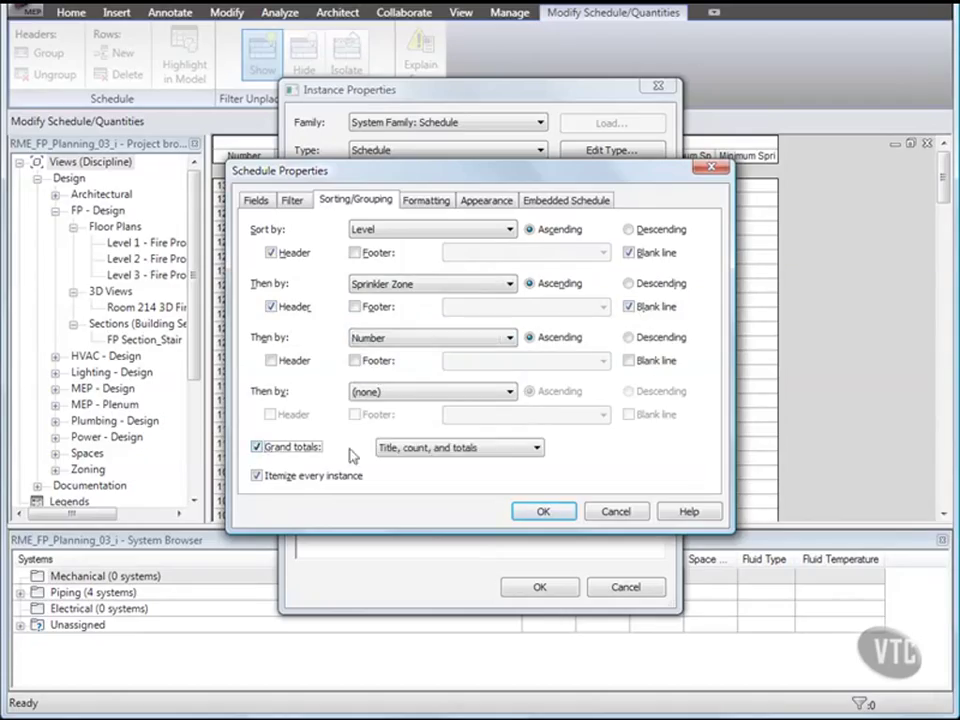
click(452, 450)
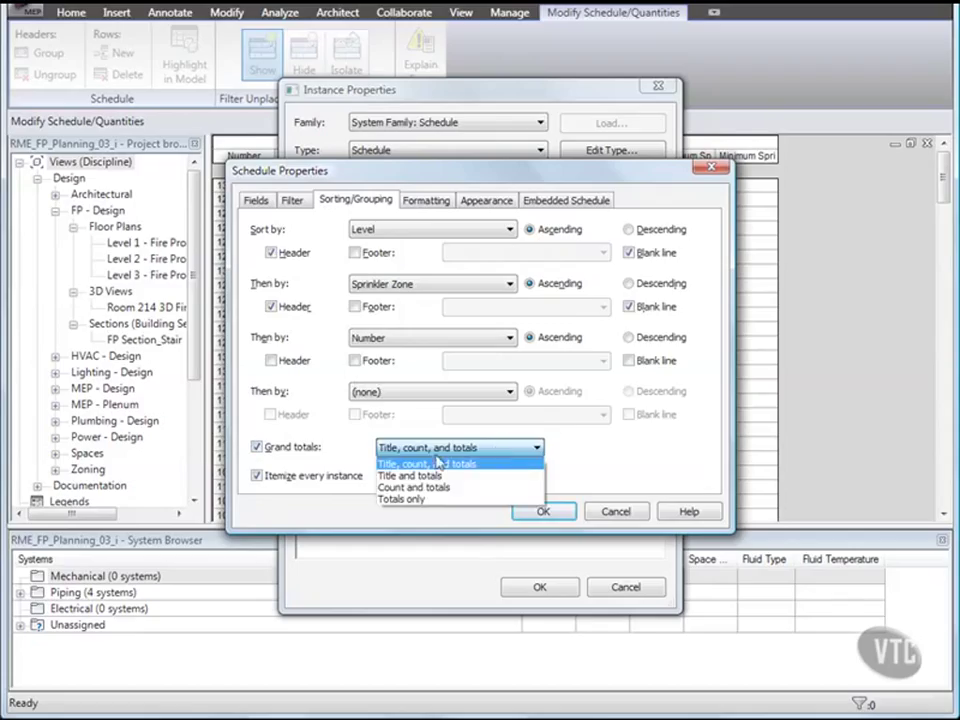
click(398, 498)
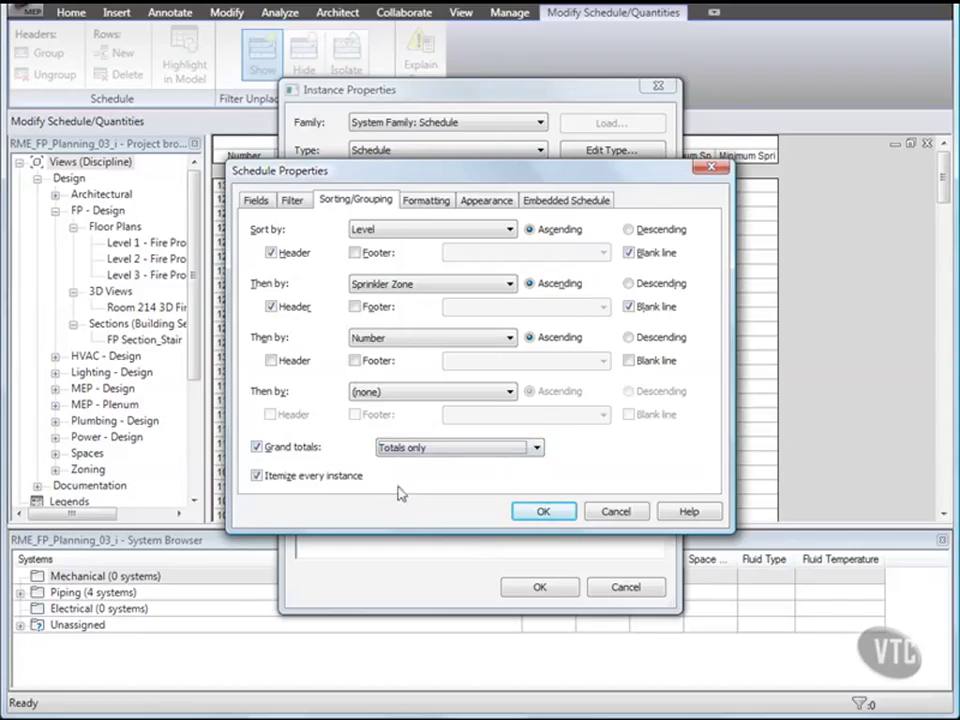
Step: Set the Sprinkler Zone and Level fields as hidden in the Sprinkler Schedule's formatting
click(427, 202)
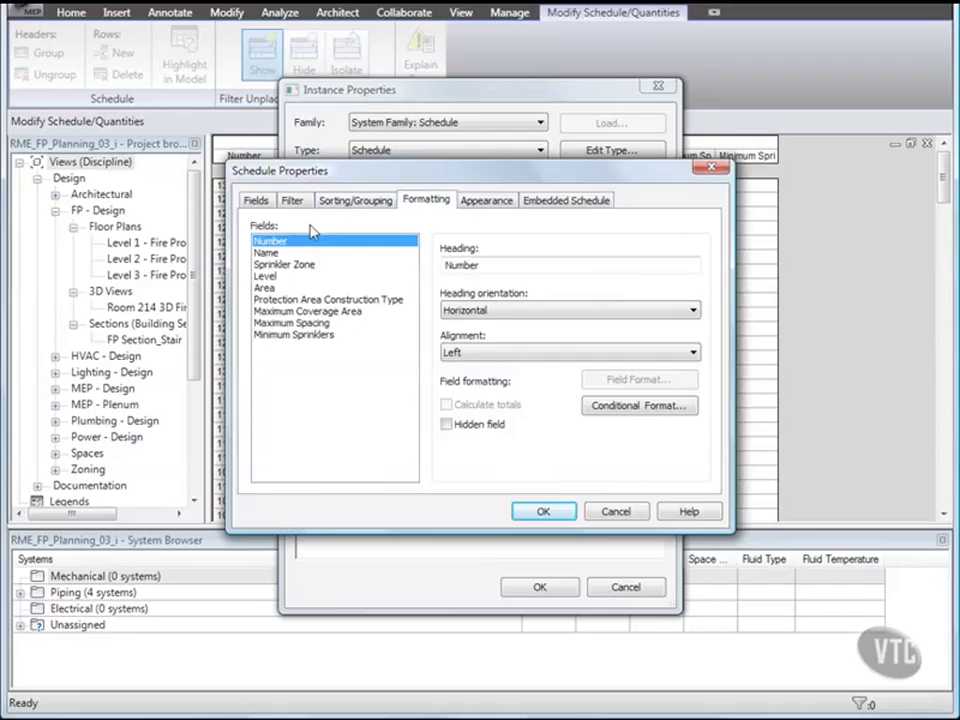
click(286, 265)
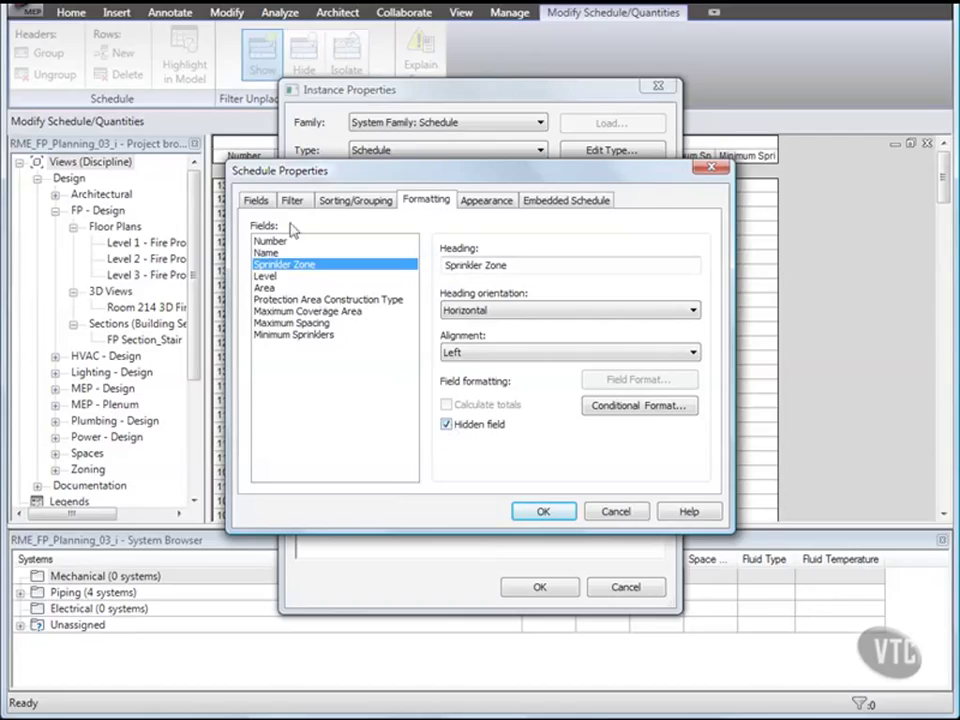
click(268, 277)
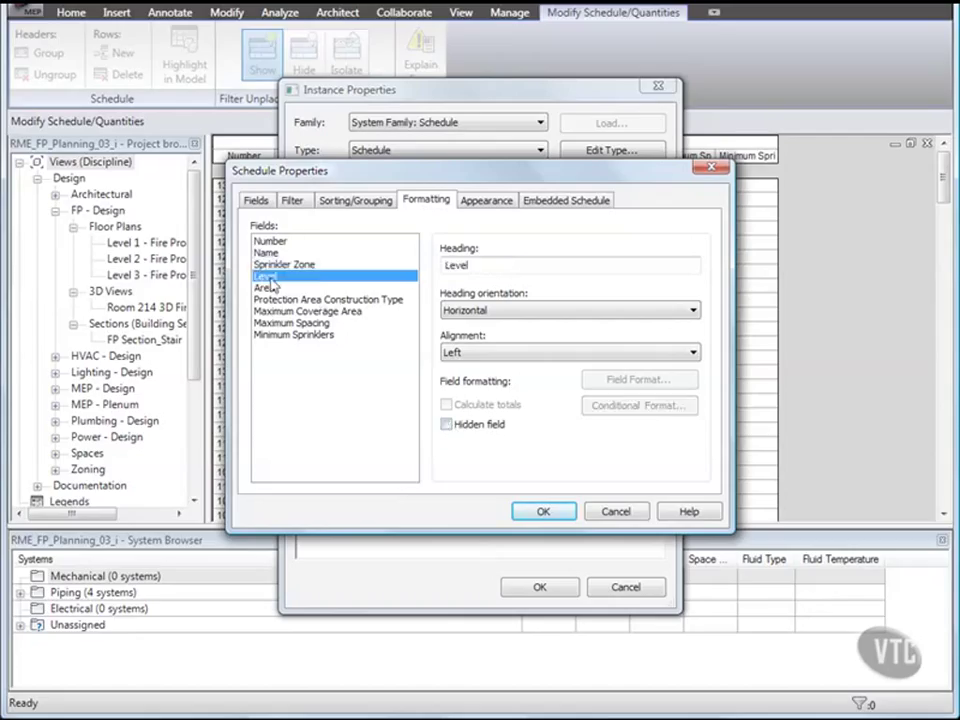
click(447, 424)
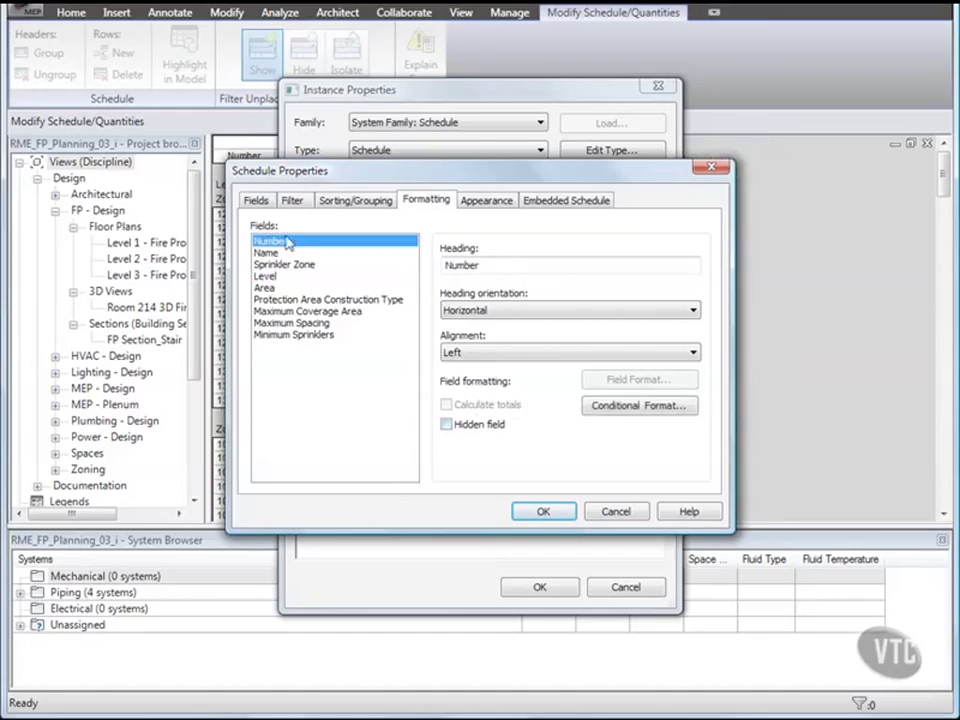
Step: Filter the Sprinkler Schedule so that Level equals Level 2, and apply the schedule properties
click(292, 201)
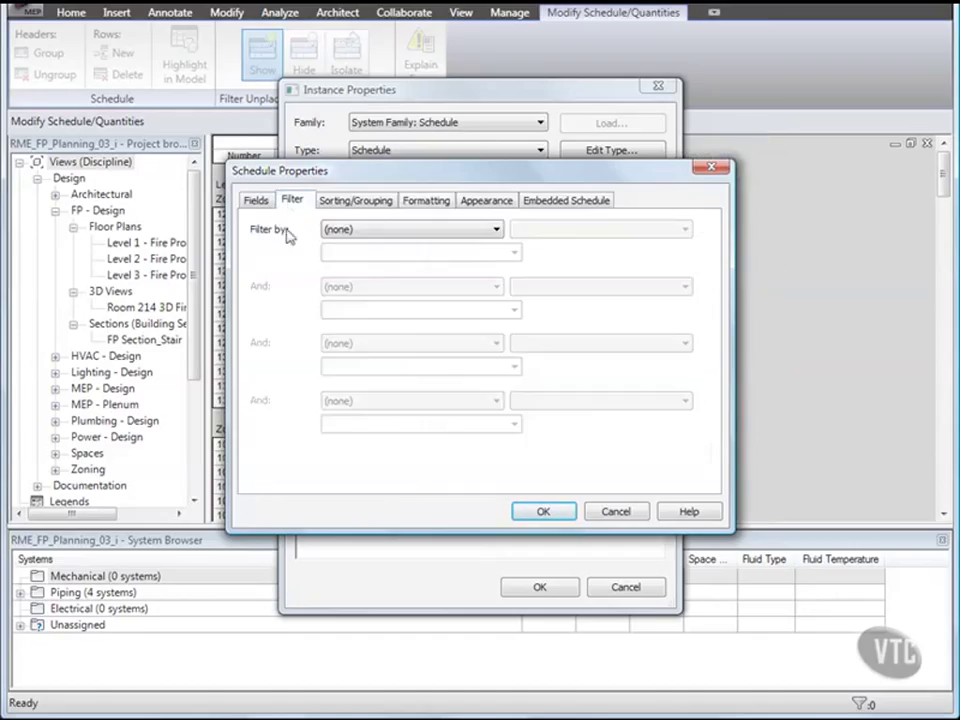
click(383, 229)
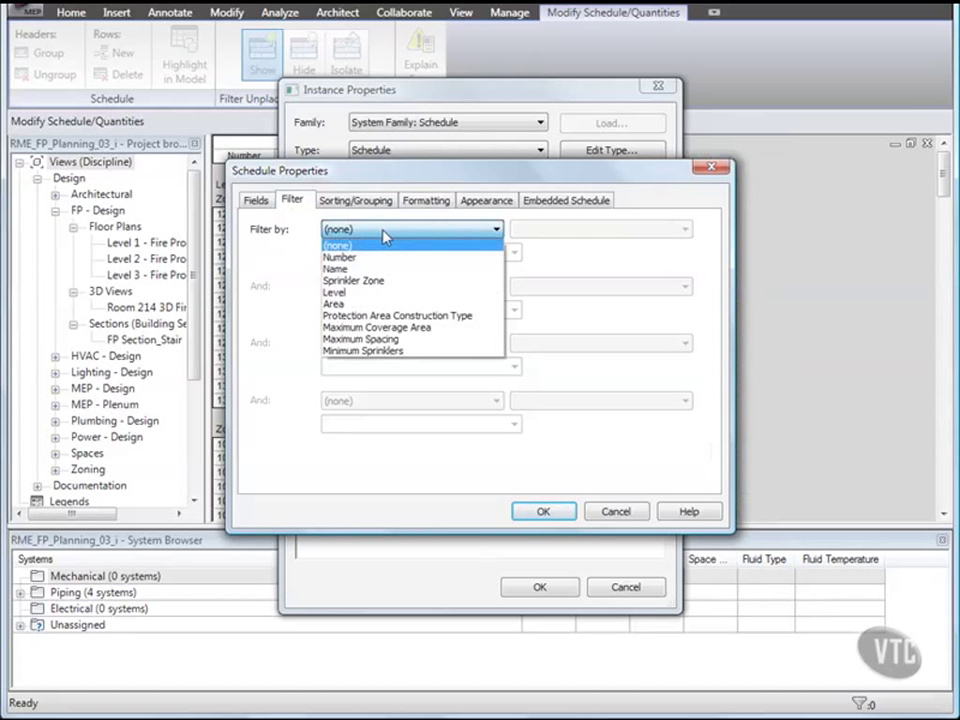
click(340, 291)
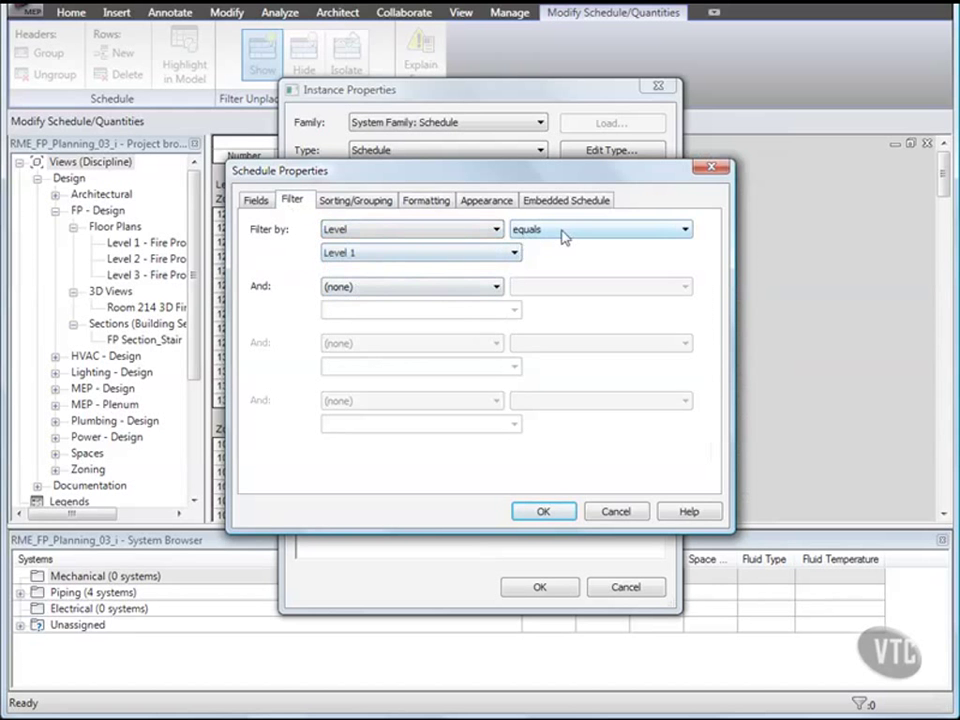
click(441, 253)
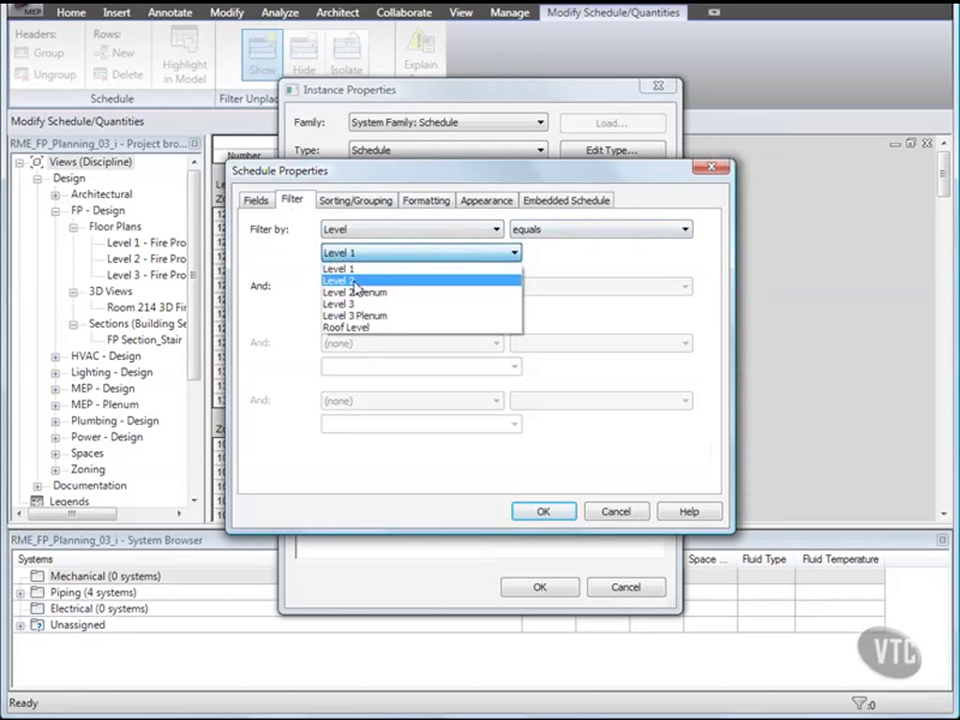
click(355, 288)
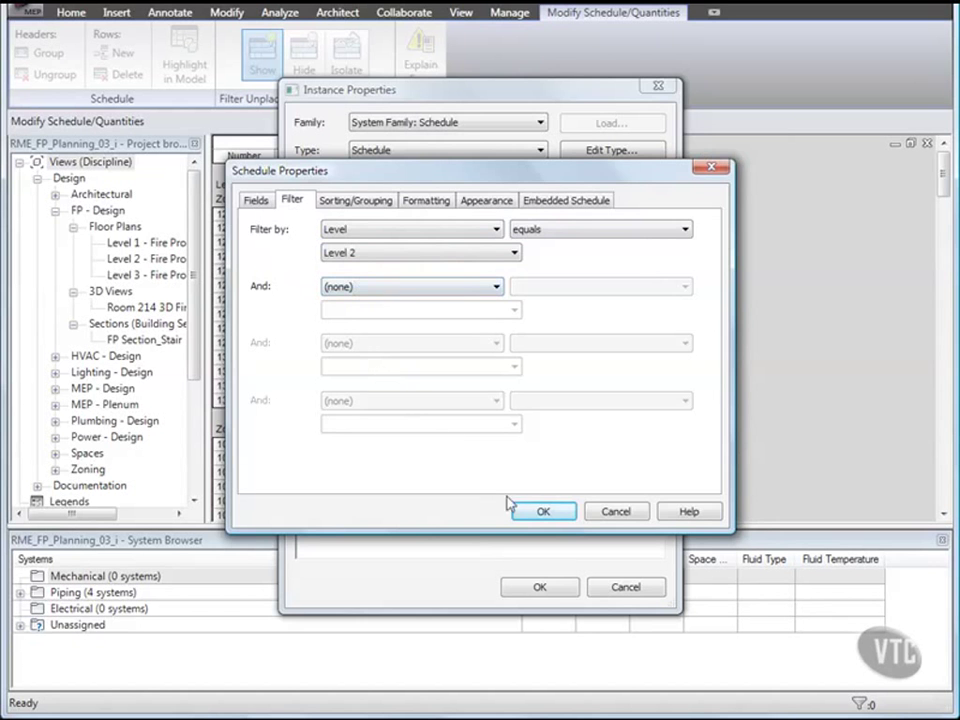
click(543, 511)
click(543, 589)
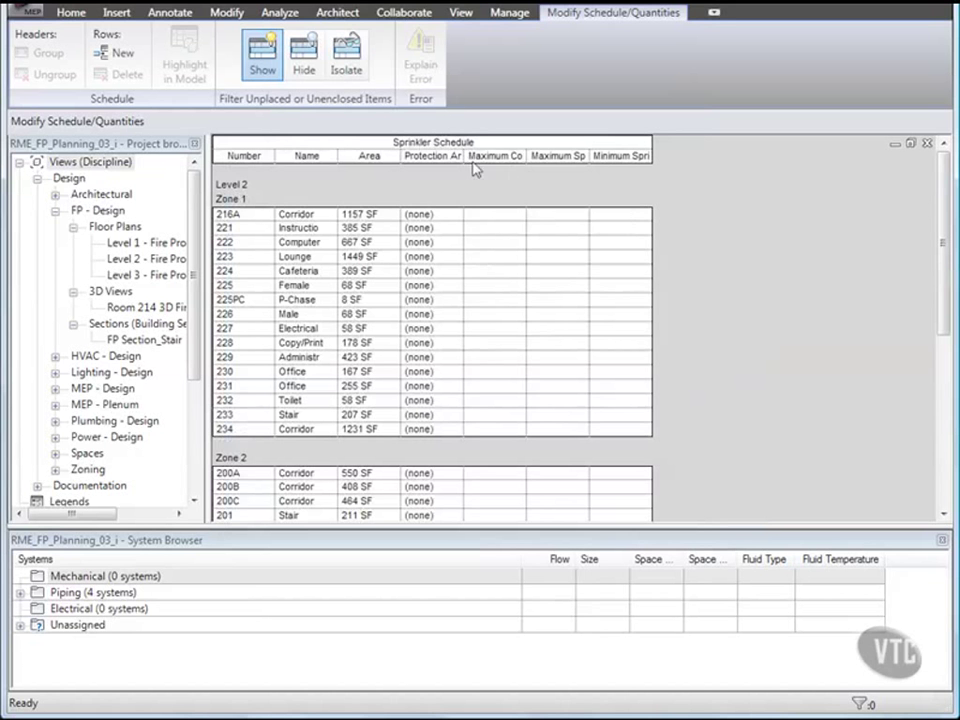
Step: Group the Protection Area Construction Type through Minimum Sprinklers headers under the title "Maximum Sprinkler Spacing and Area Coverage"
drag(435, 157, 606, 170)
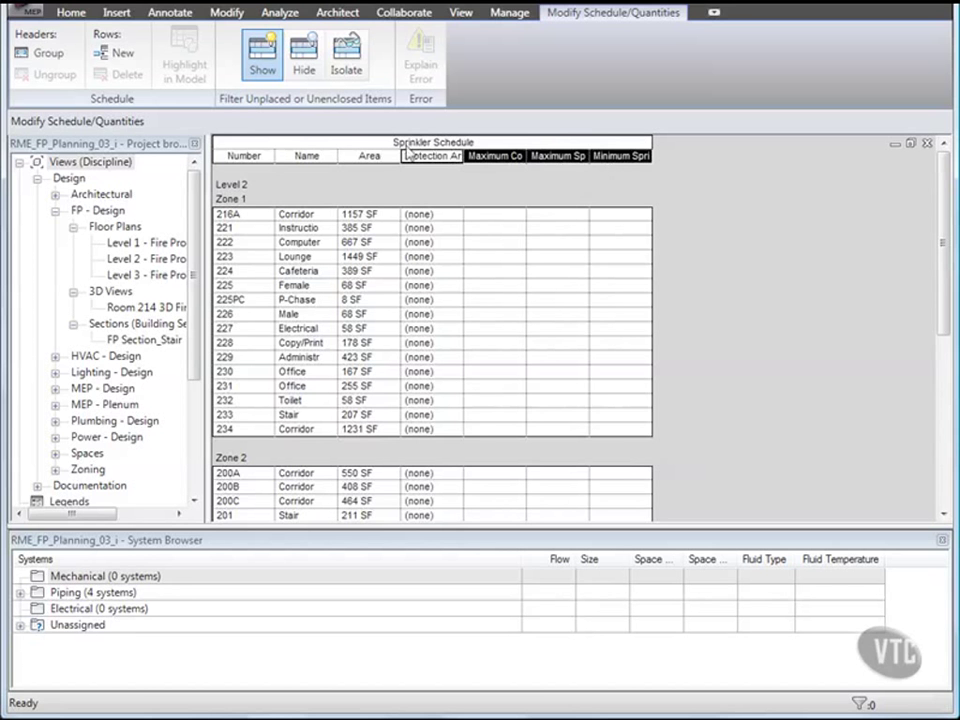
click(44, 53)
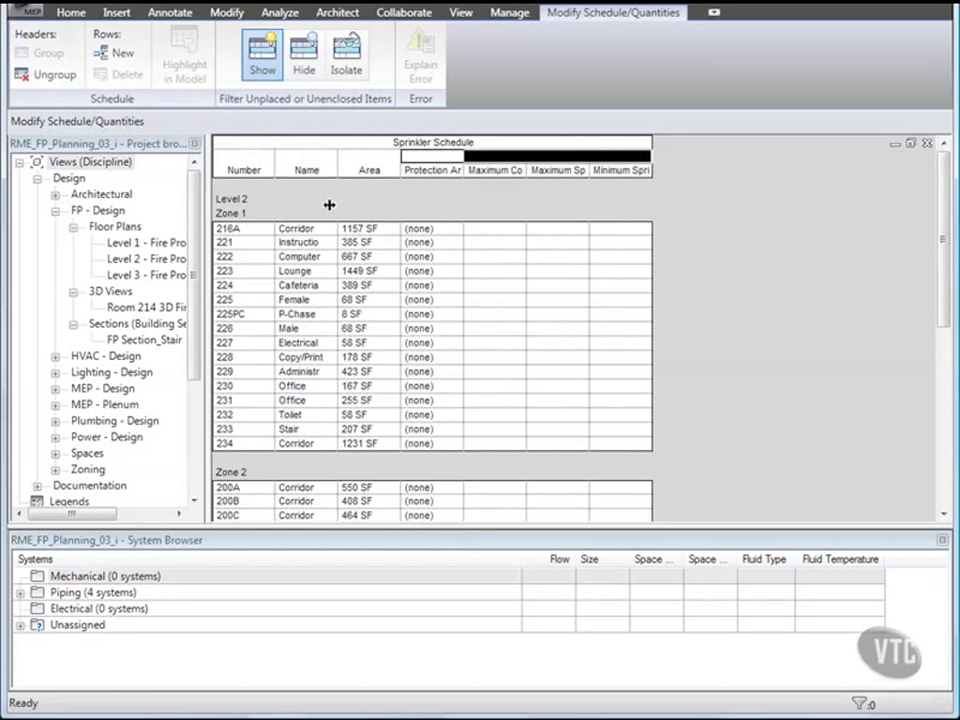
click(500, 185)
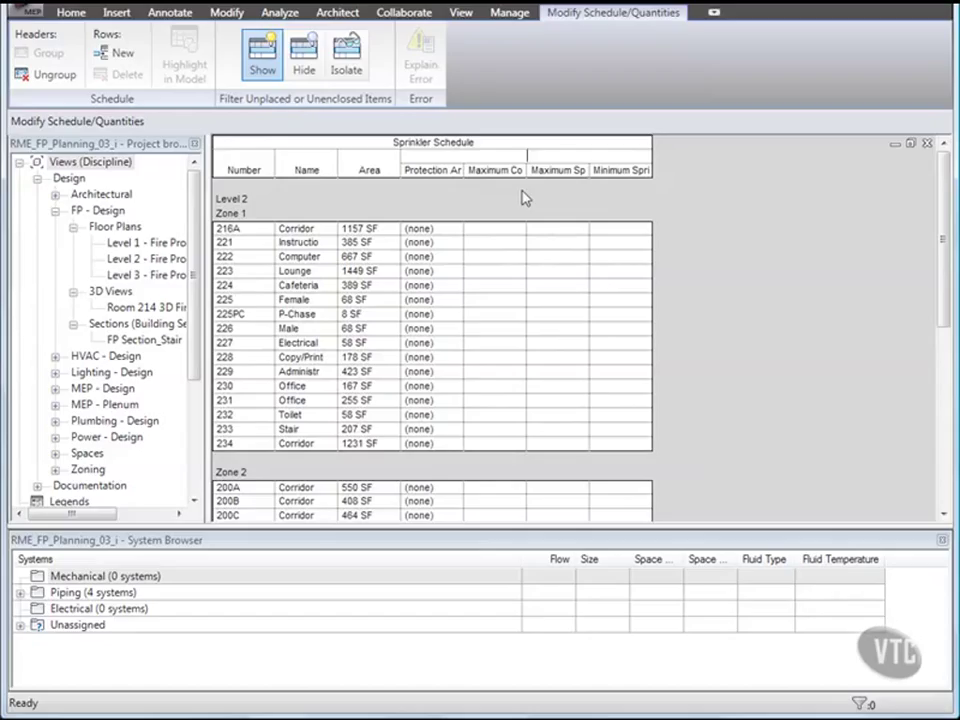
text(ximum Sprinkler Spac)
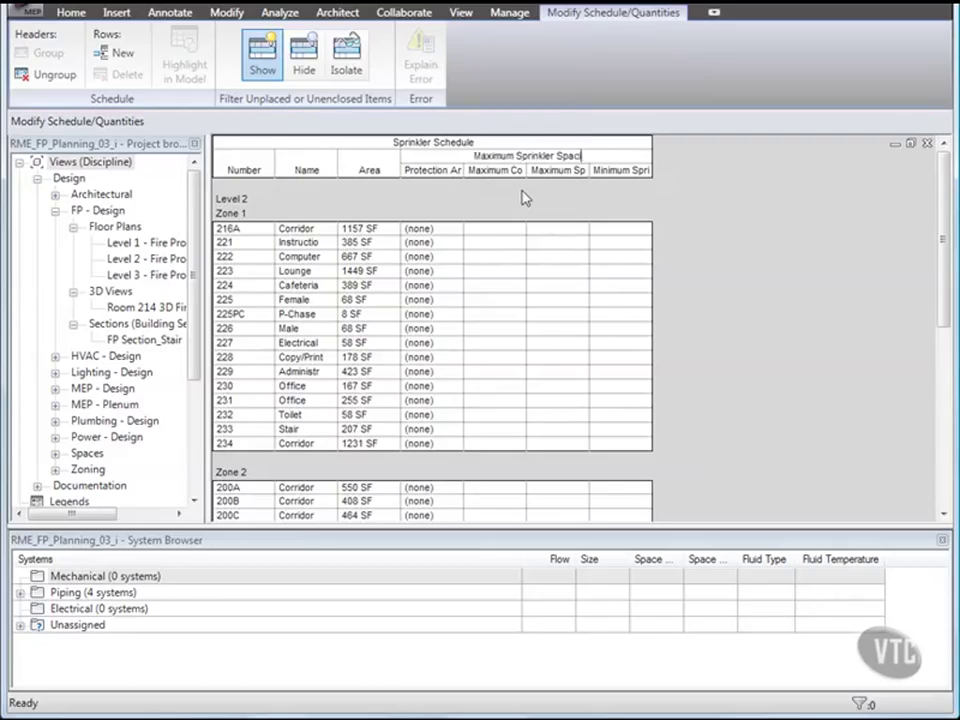
text(ing and Area)
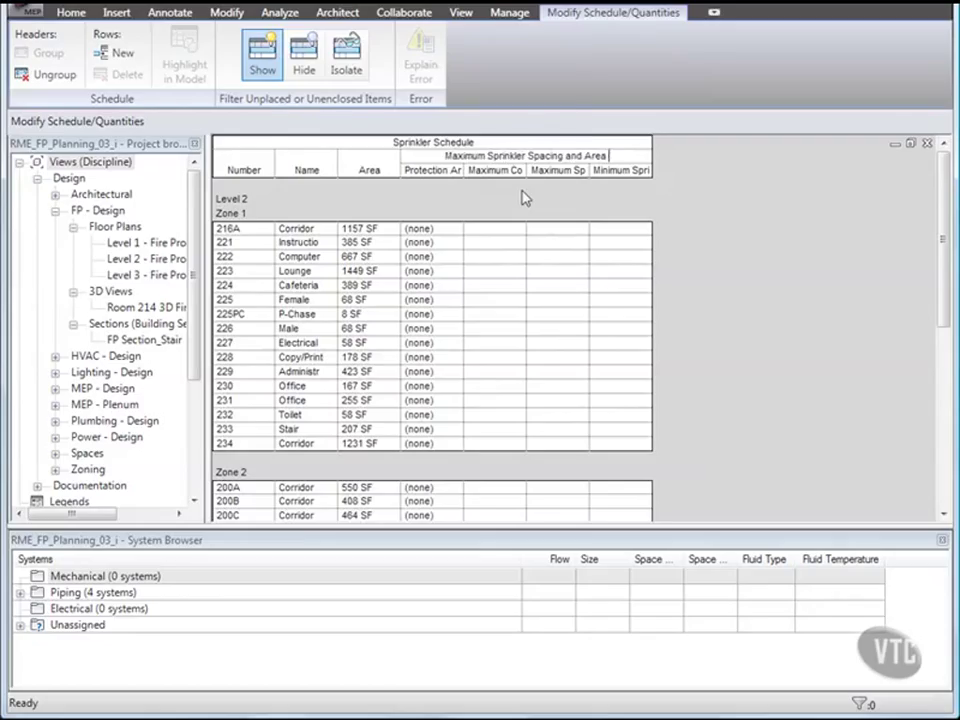
text( Coverage)
key(Return)
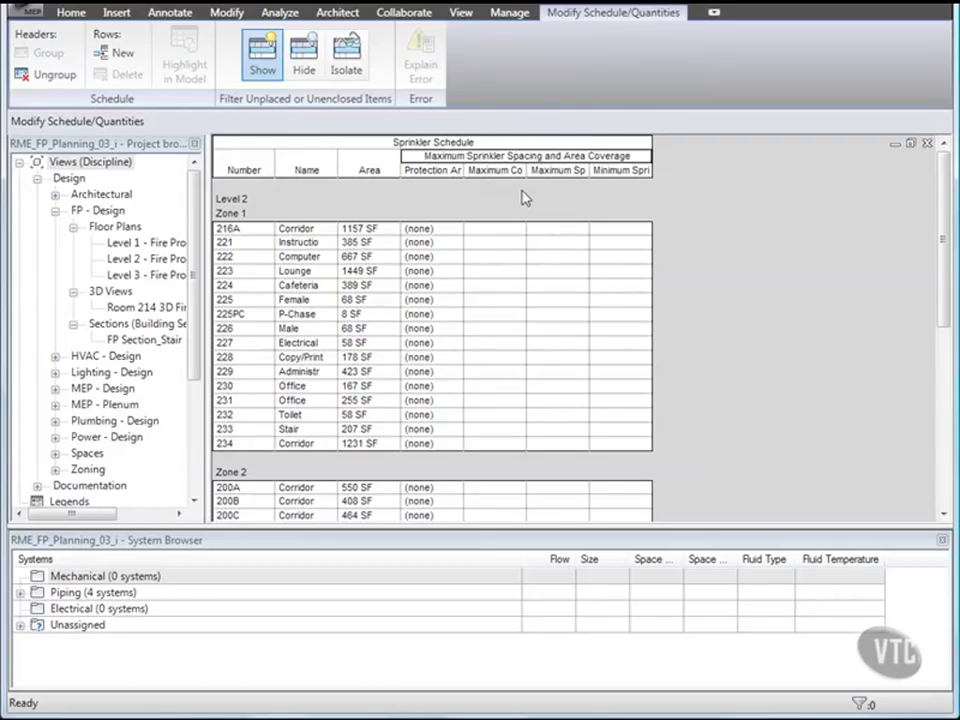
Step: Shorten the Maximum Coverage Area and Maximum Spacing column headings to "Coverage Area" and "Spacing"
click(489, 171)
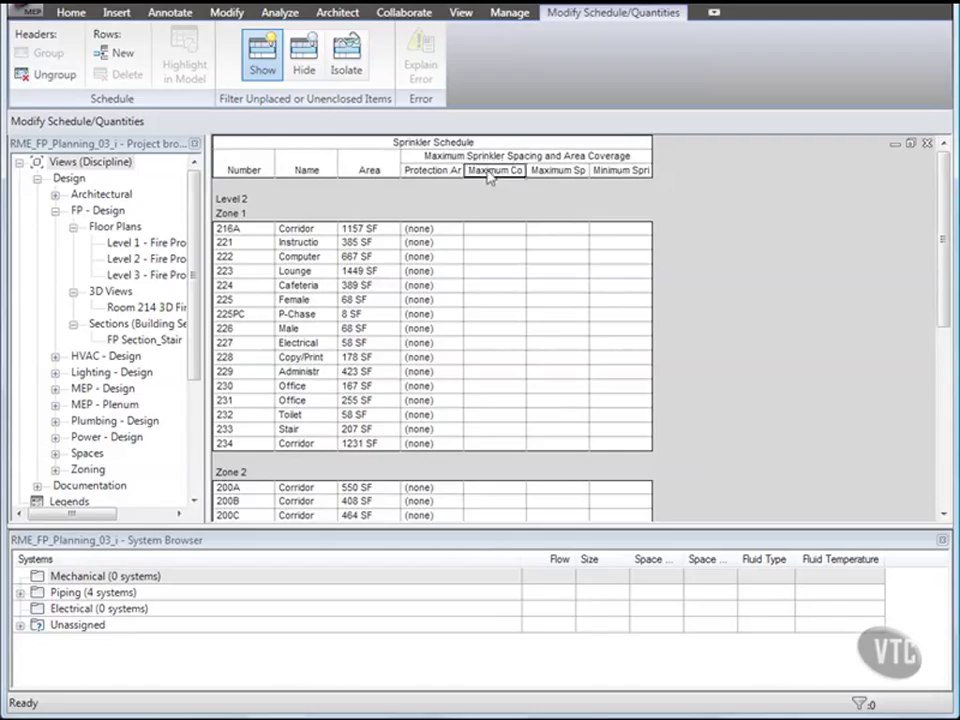
double_click(487, 171)
key(Delete)
click(540, 171)
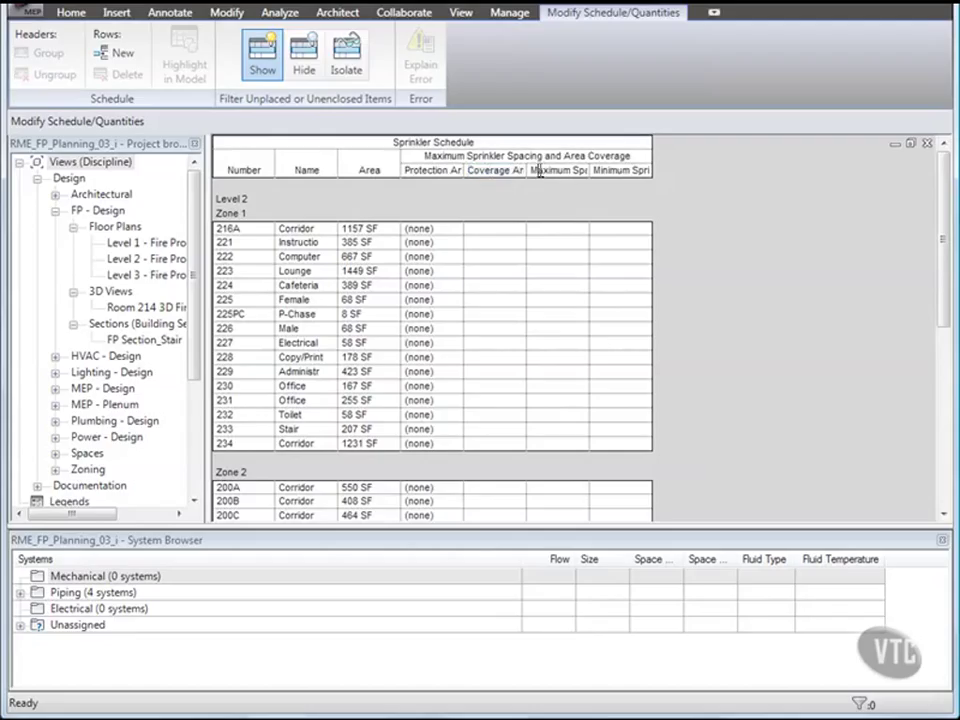
double_click(541, 171)
key(Delete)
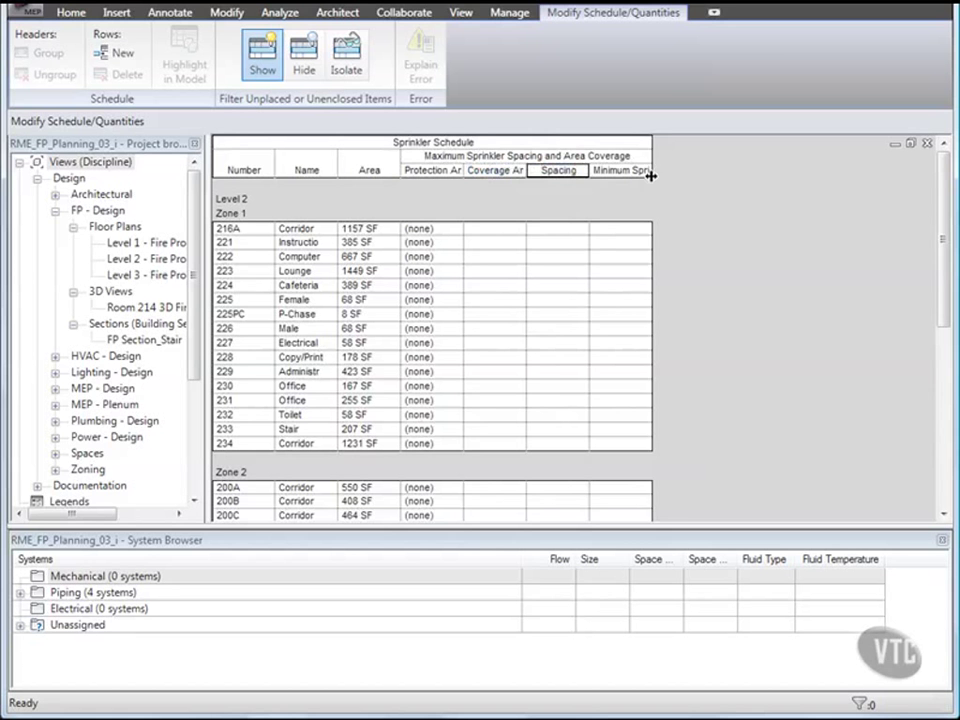
Step: Widen the Minimum Sprinklers, Coverage Area and Protection Area Construction Type columns so their full headings fit
drag(650, 173, 680, 173)
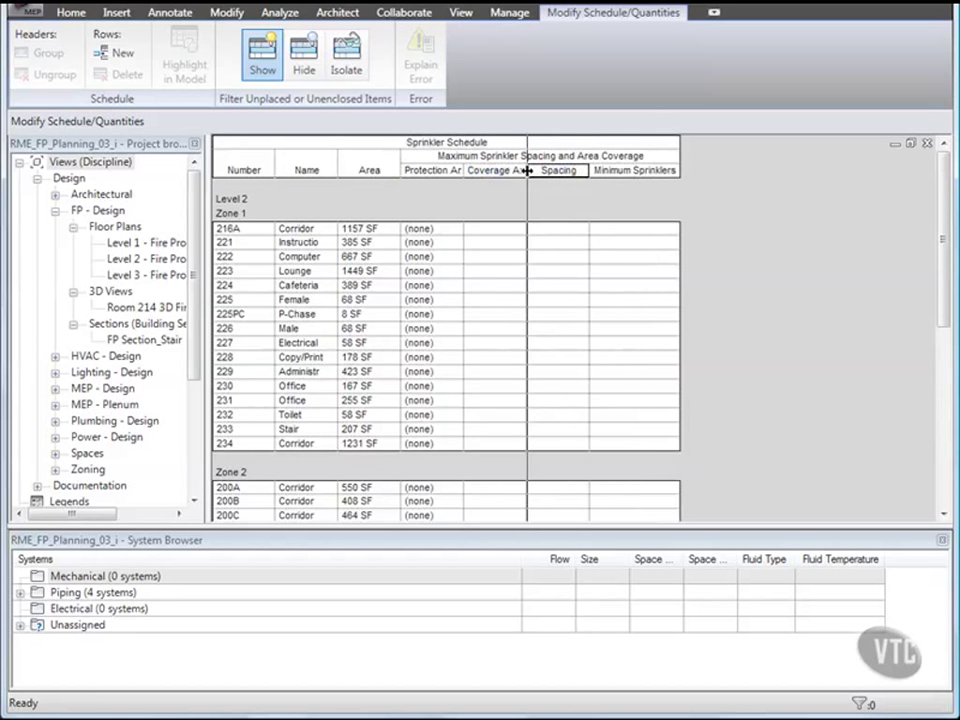
drag(527, 172, 539, 172)
drag(463, 172, 558, 172)
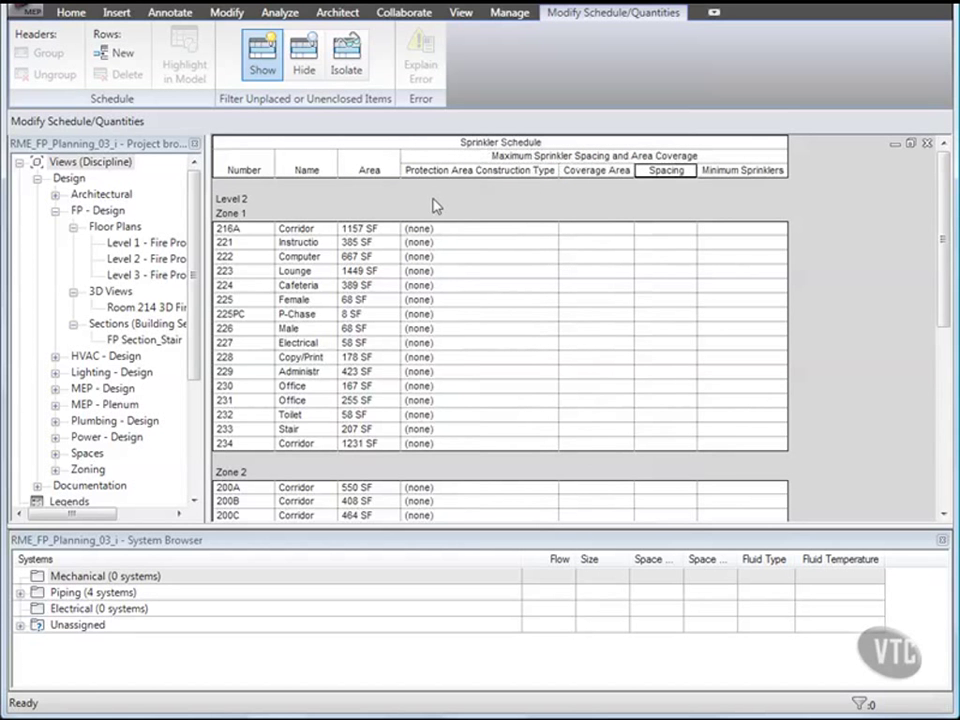
Step: Enable an embedded schedule in the Sprinkler Schedule's properties, using the Sprinklers category
right_click(433, 205)
click(492, 379)
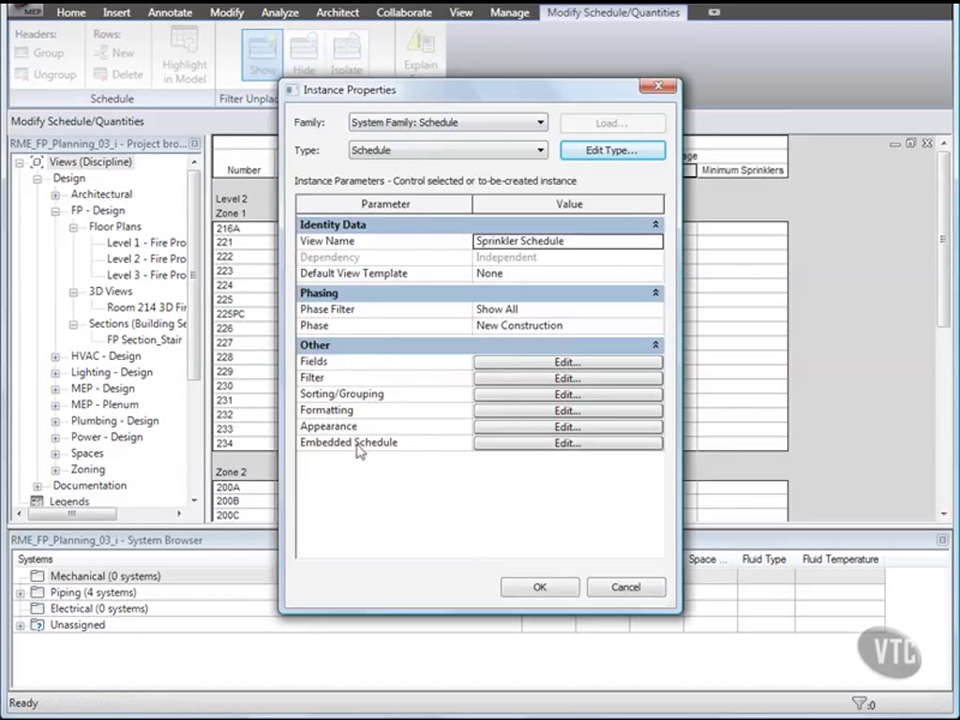
click(516, 447)
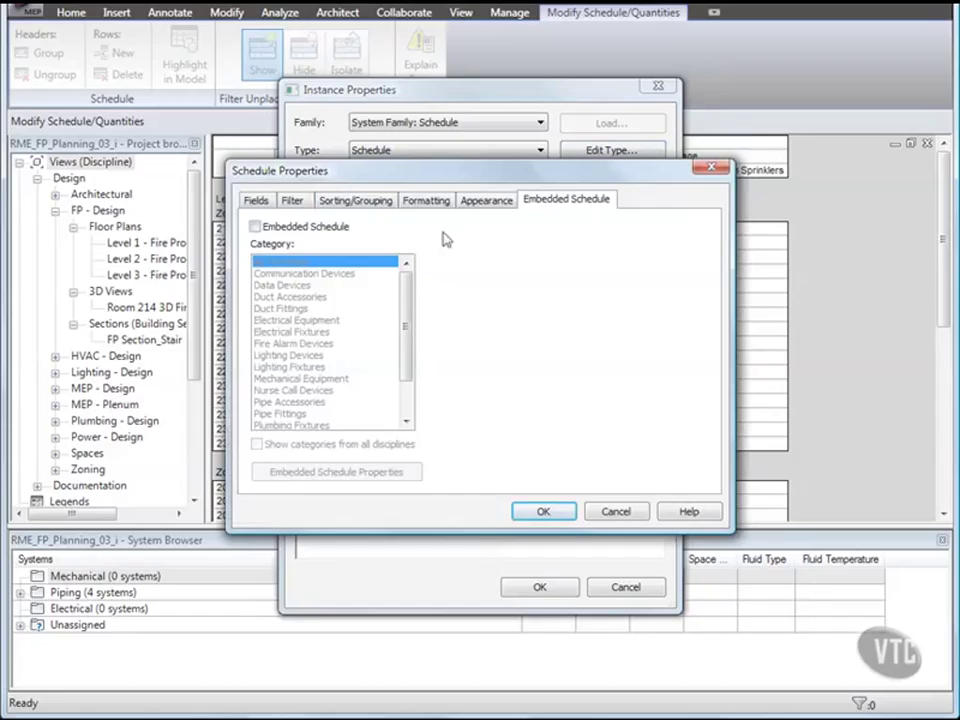
click(256, 230)
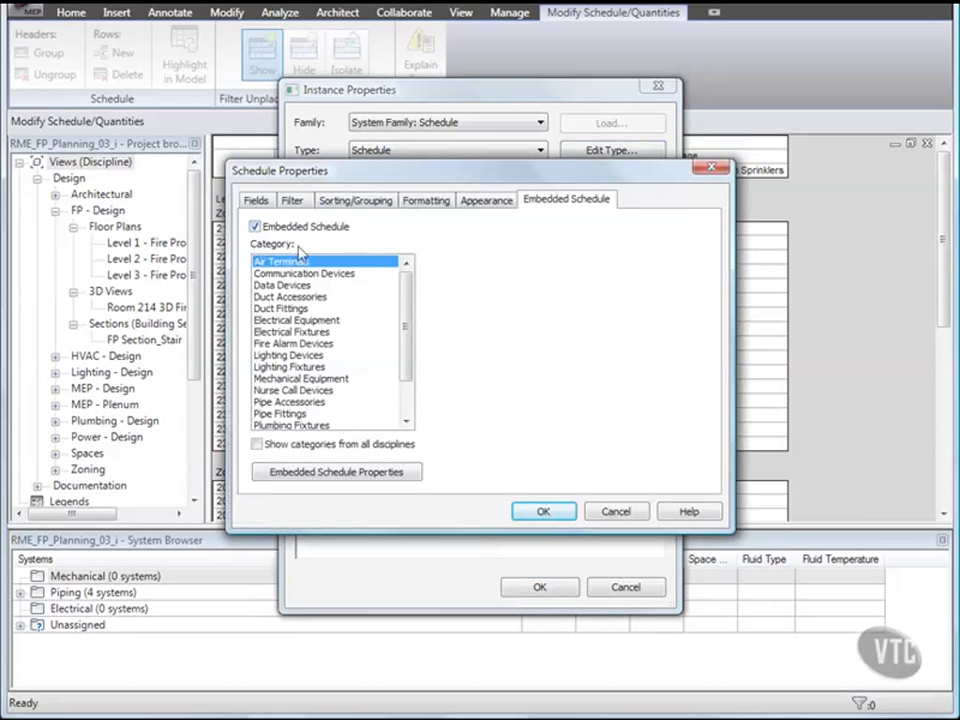
drag(407, 330, 407, 383)
click(289, 402)
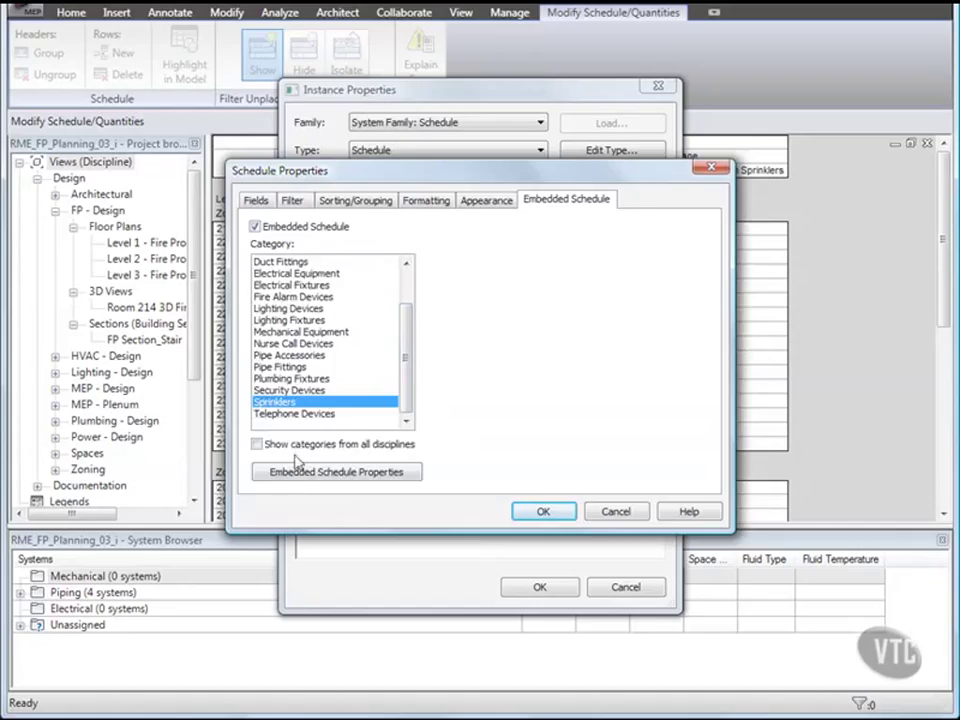
Step: Add the Type, System Name and Count fields to the embedded sprinkler schedule
click(321, 476)
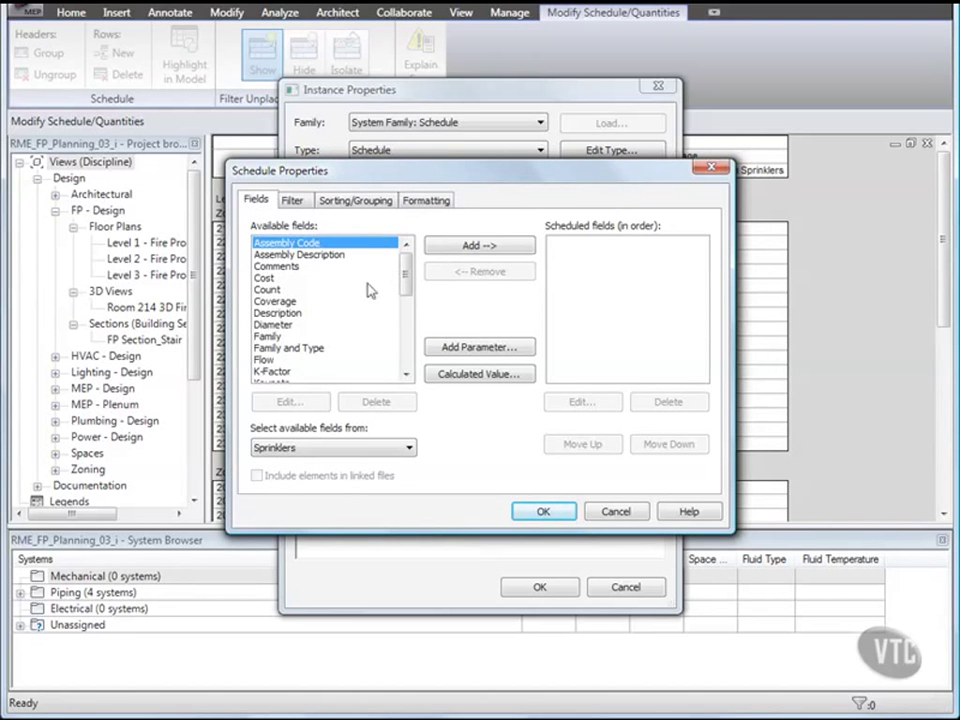
drag(405, 272, 257, 347)
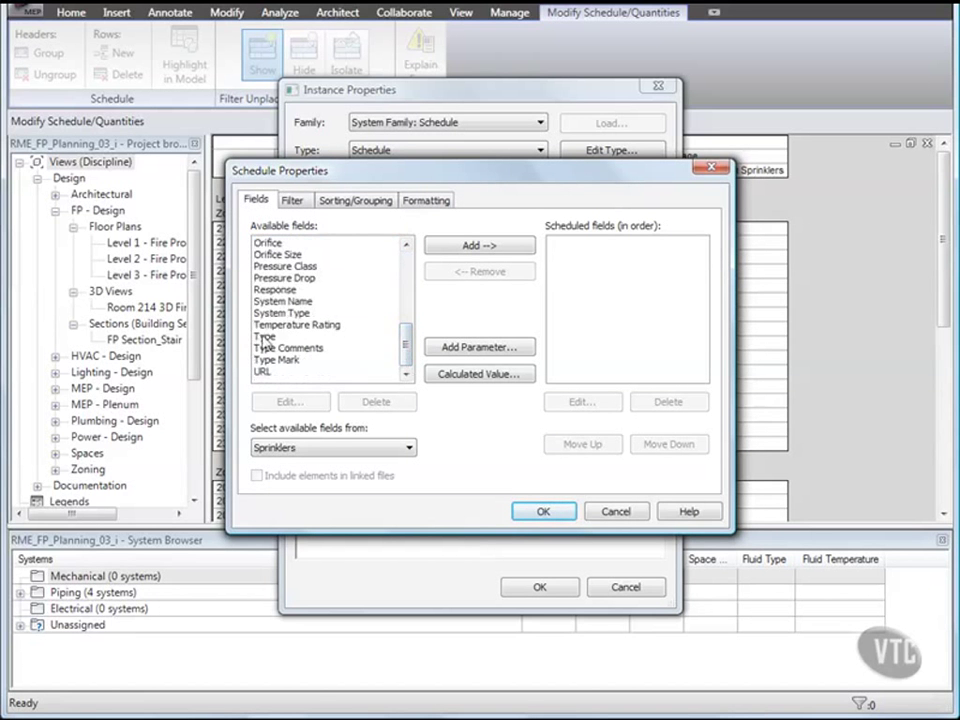
double_click(259, 338)
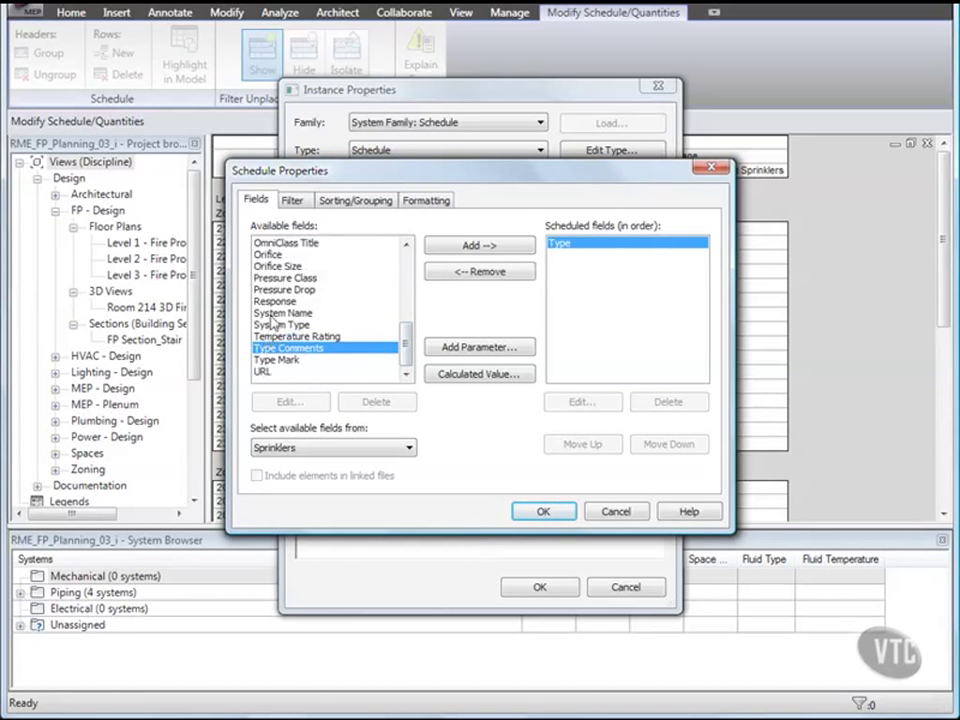
double_click(268, 313)
drag(407, 336, 403, 306)
click(279, 291)
double_click(279, 291)
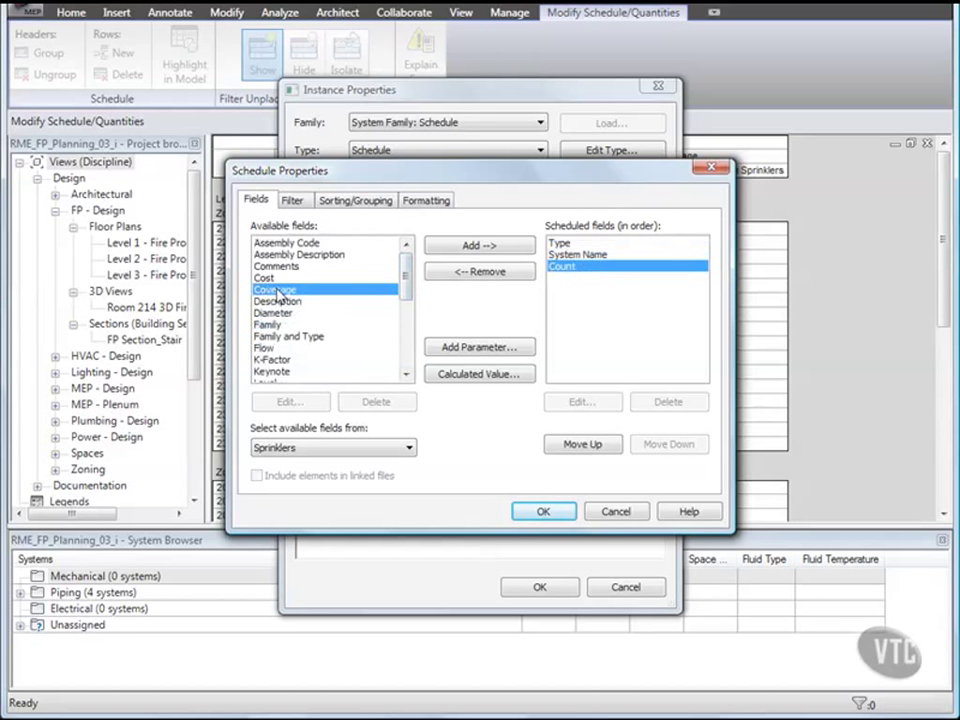
Step: Calculate totals for the embedded schedule's Count field, turn on grand totals set to Totals only, and apply the properties
click(418, 203)
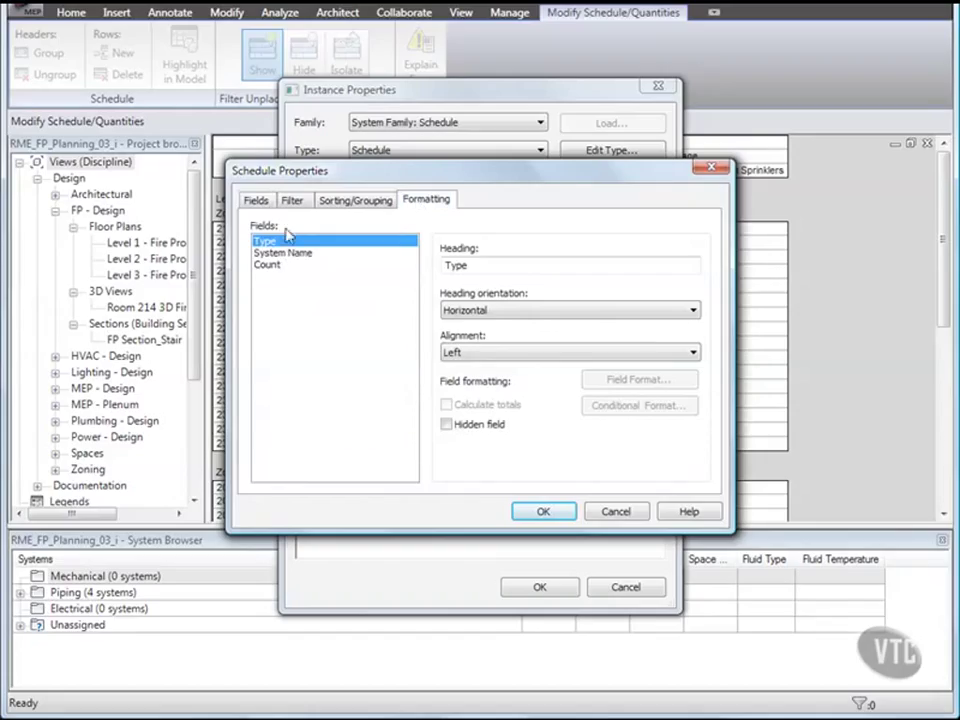
click(267, 266)
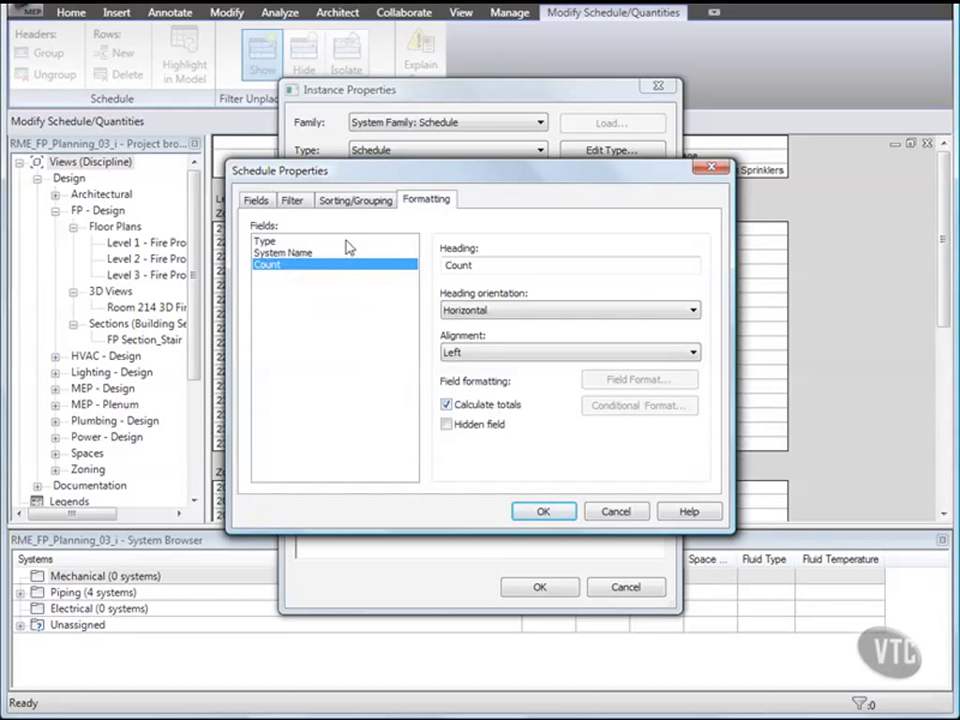
click(350, 201)
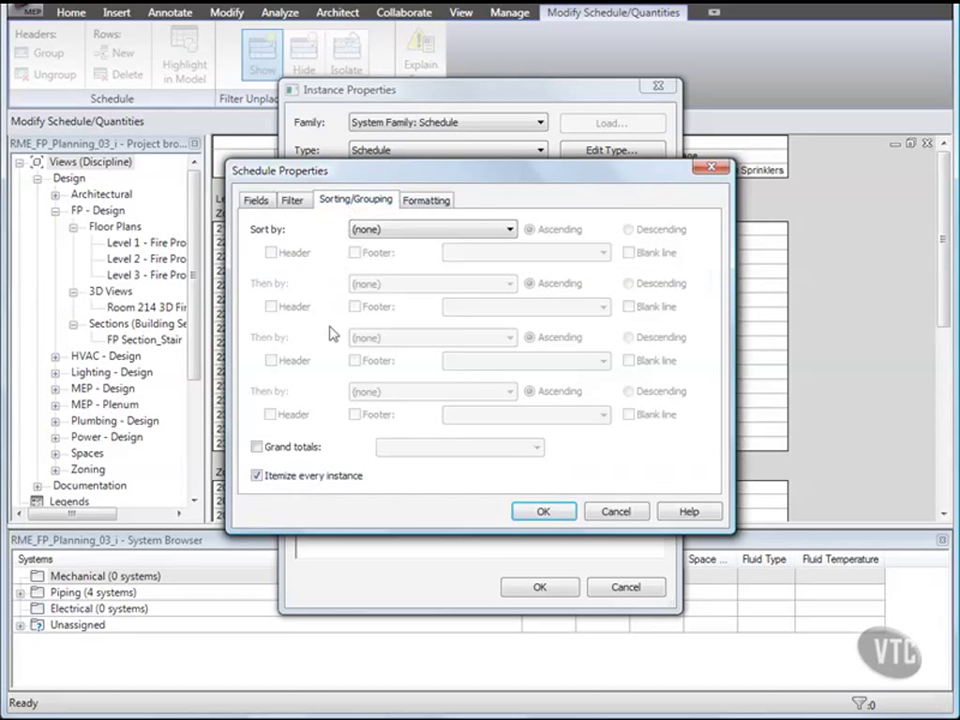
click(257, 449)
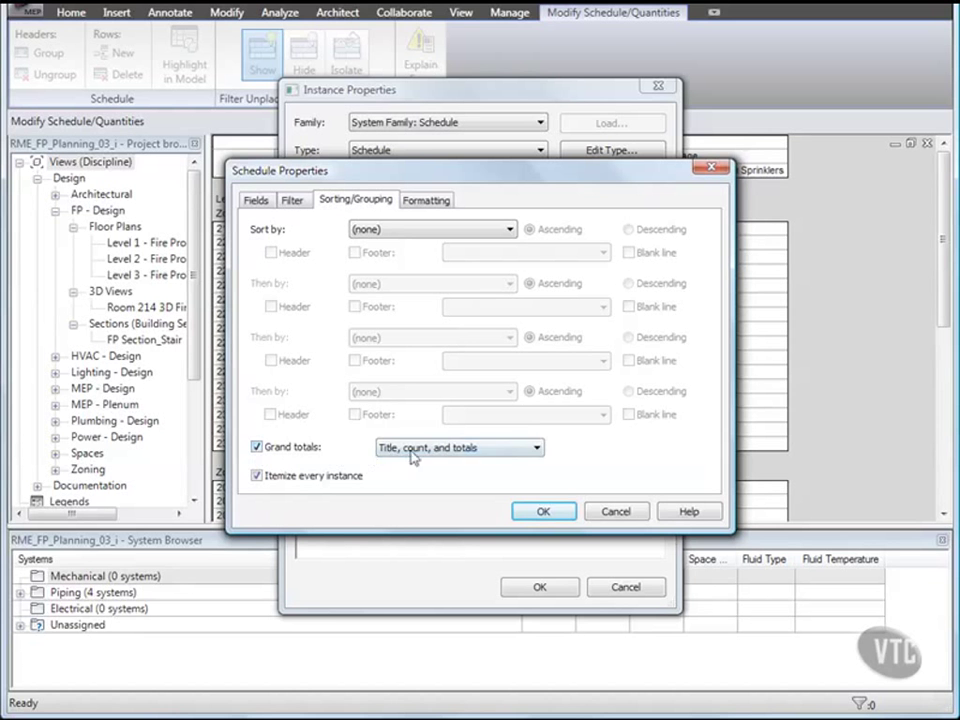
click(458, 450)
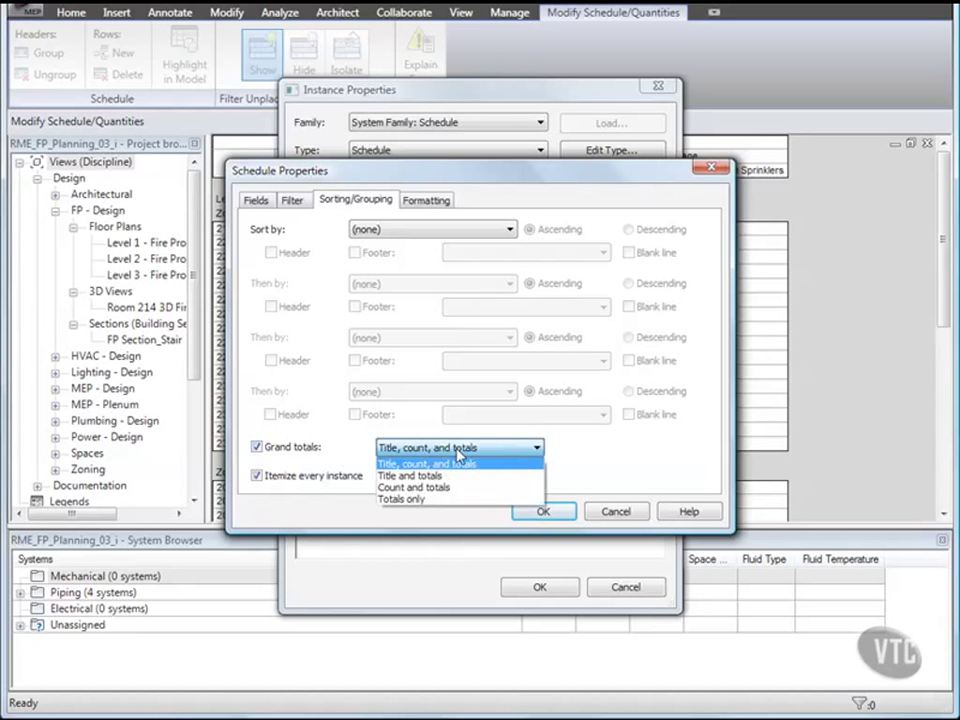
click(415, 498)
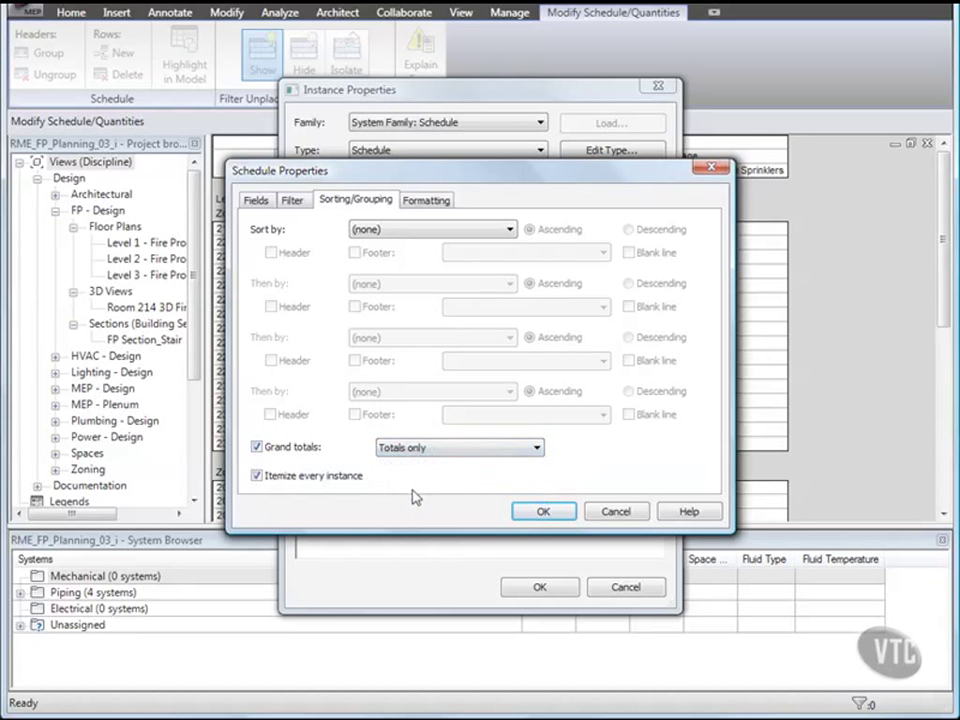
click(540, 512)
click(540, 512)
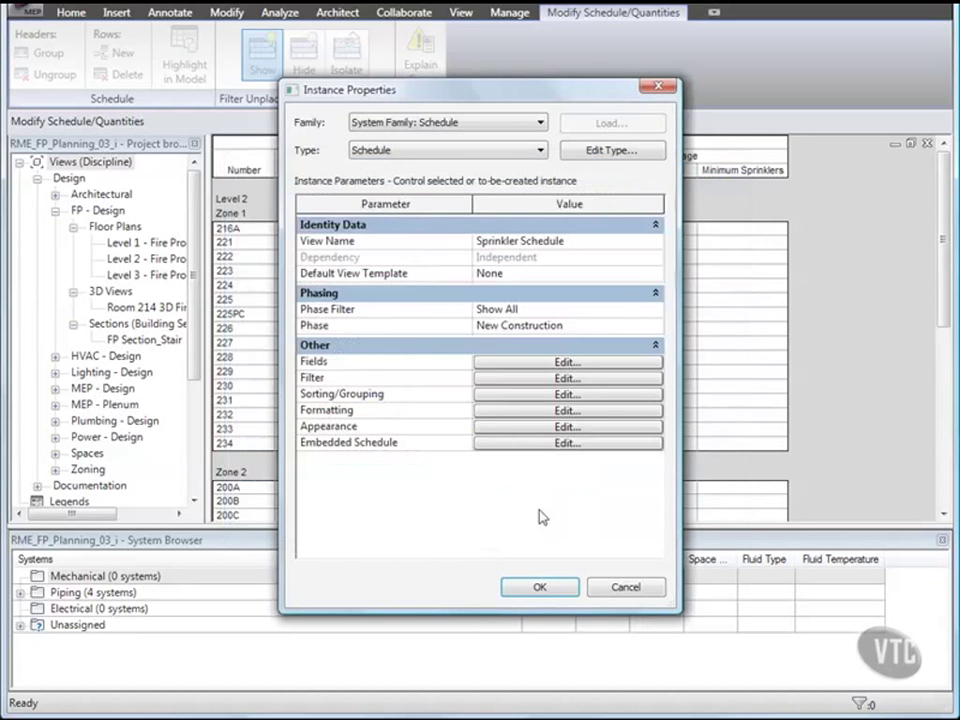
click(537, 590)
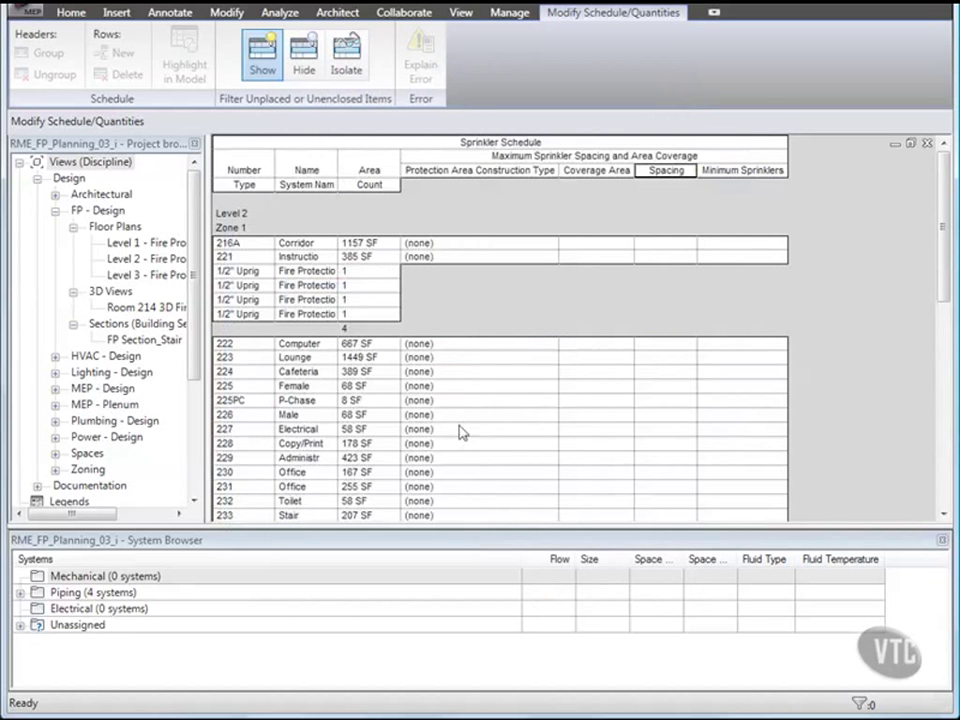
Step: Open the Level 2 fire protection floor plan from the FP - Design views
click(478, 320)
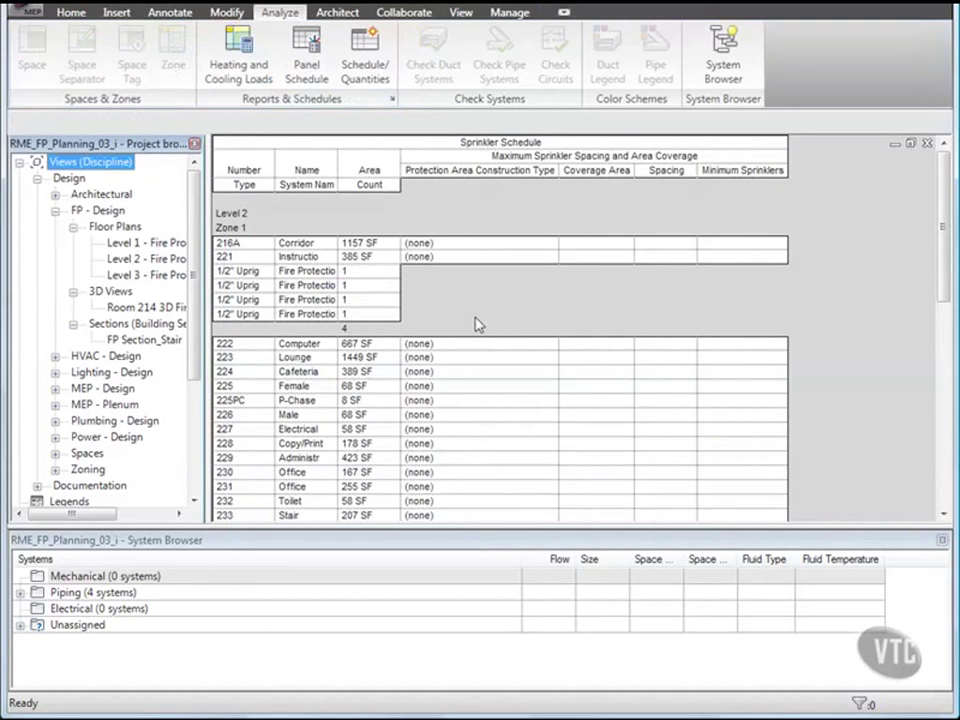
double_click(167, 260)
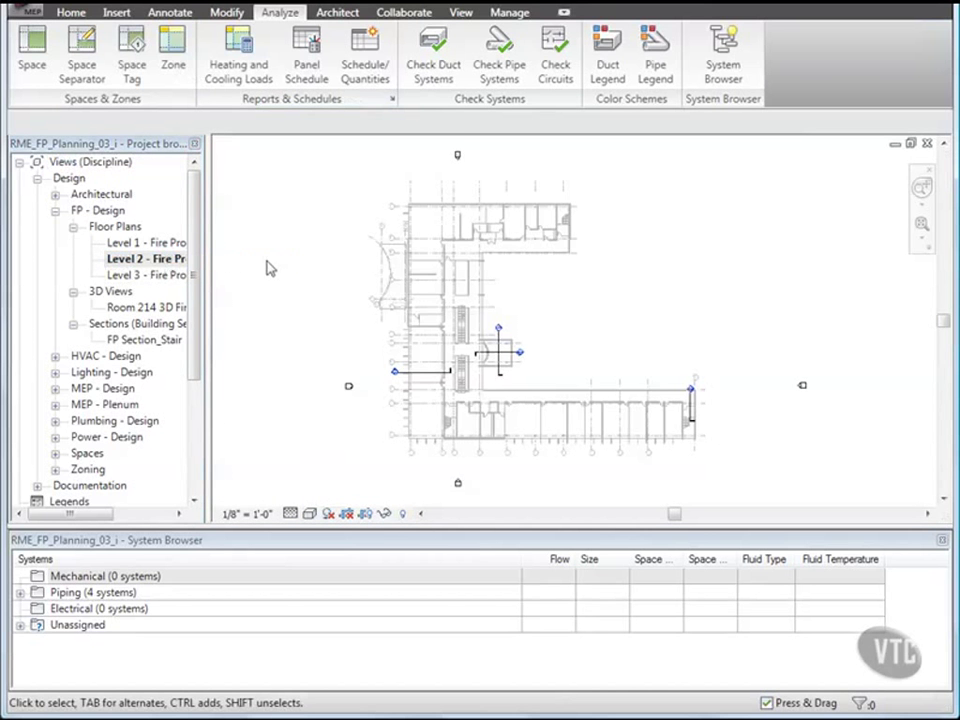
Step: Tile the open floor plan and schedule views so they show side by side
click(461, 12)
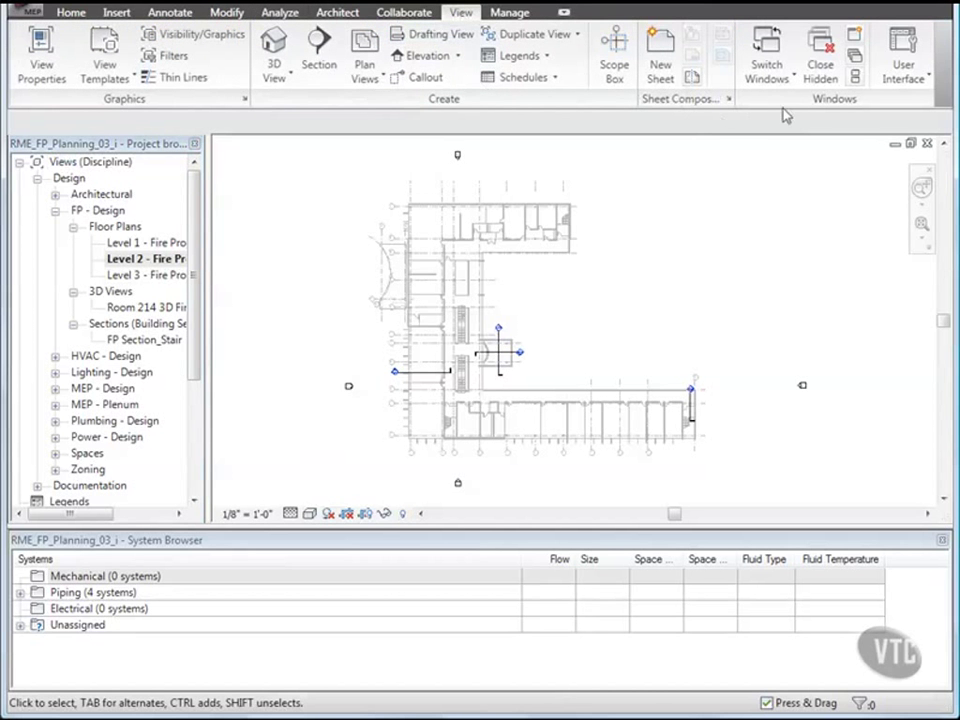
click(856, 79)
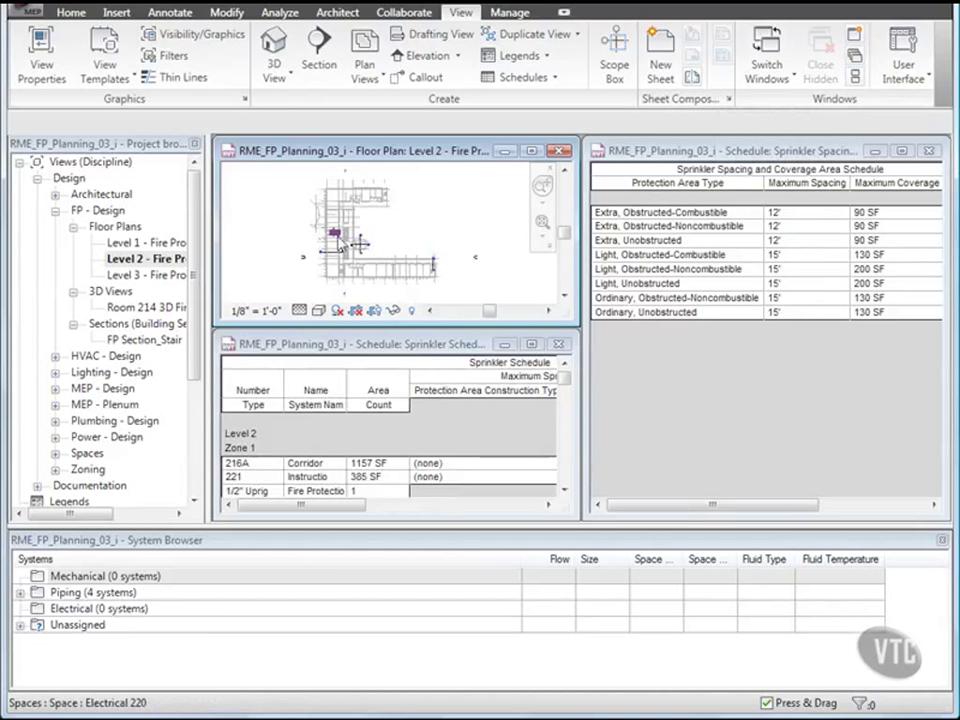
Step: Examine the Protection Area Construction Type and Fire Protection parameters in the Instruction 221 space's instance properties
scroll(357, 241, up, 5)
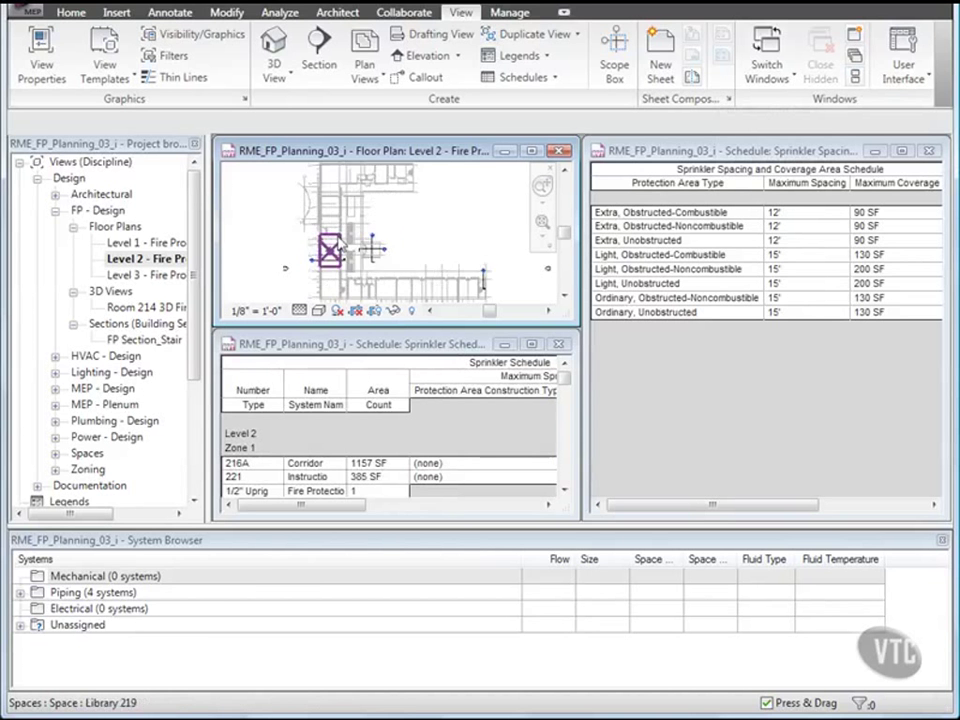
middle_drag(338, 228, 350, 265)
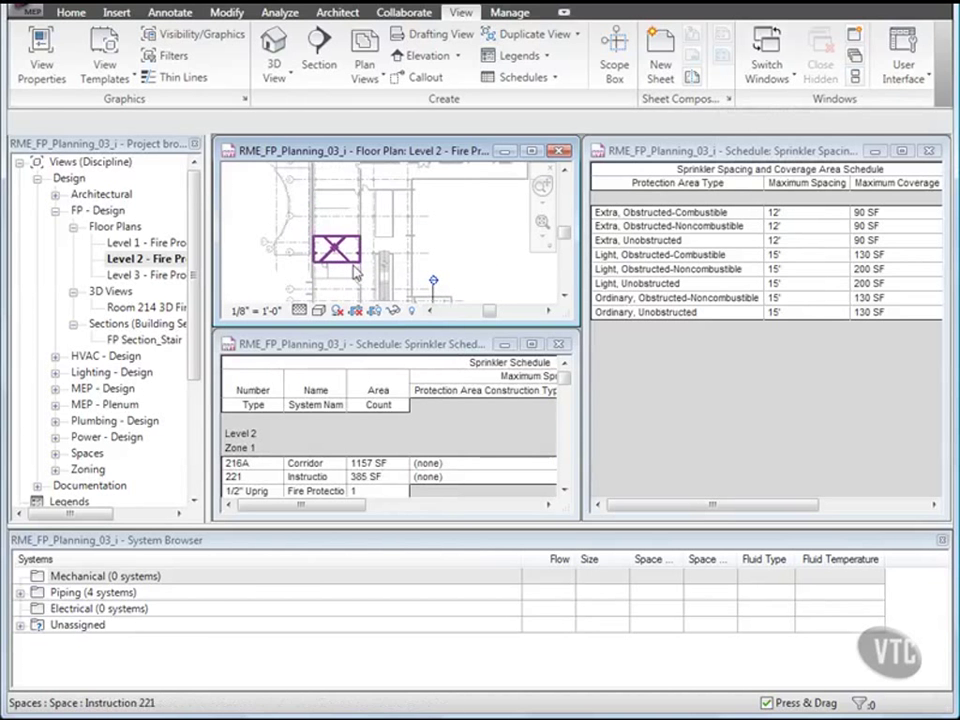
click(342, 252)
click(44, 50)
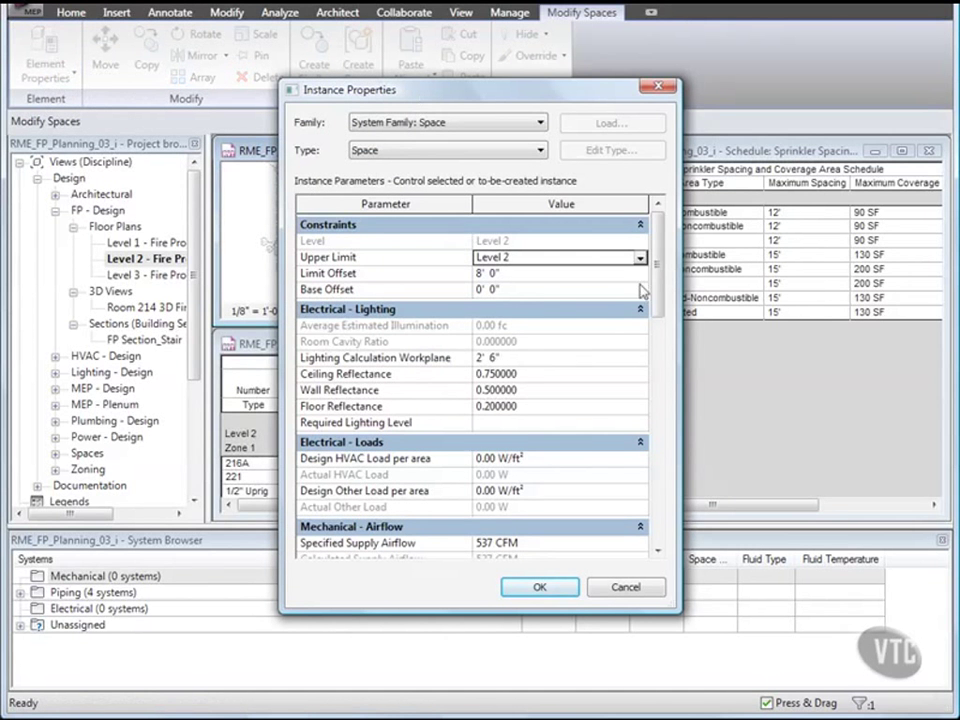
drag(662, 270, 667, 432)
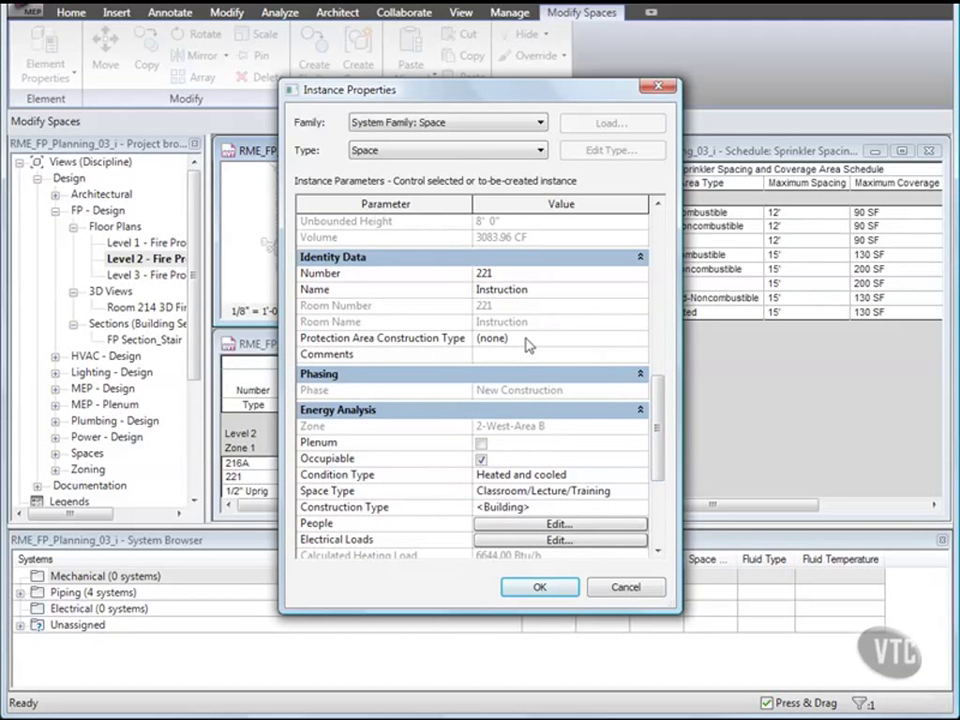
drag(660, 427, 658, 490)
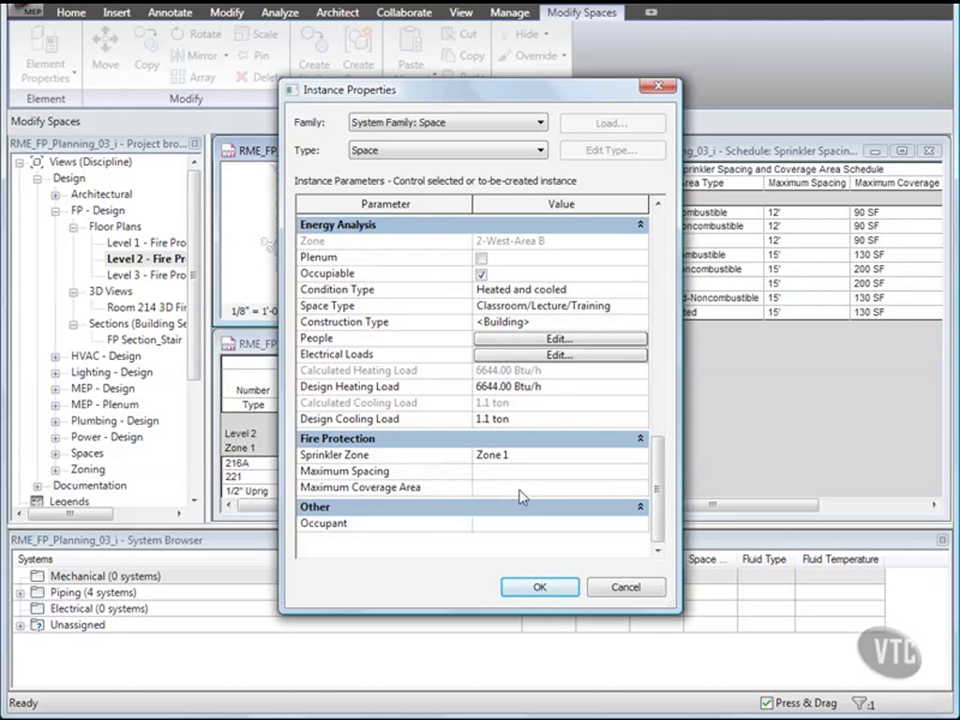
click(626, 587)
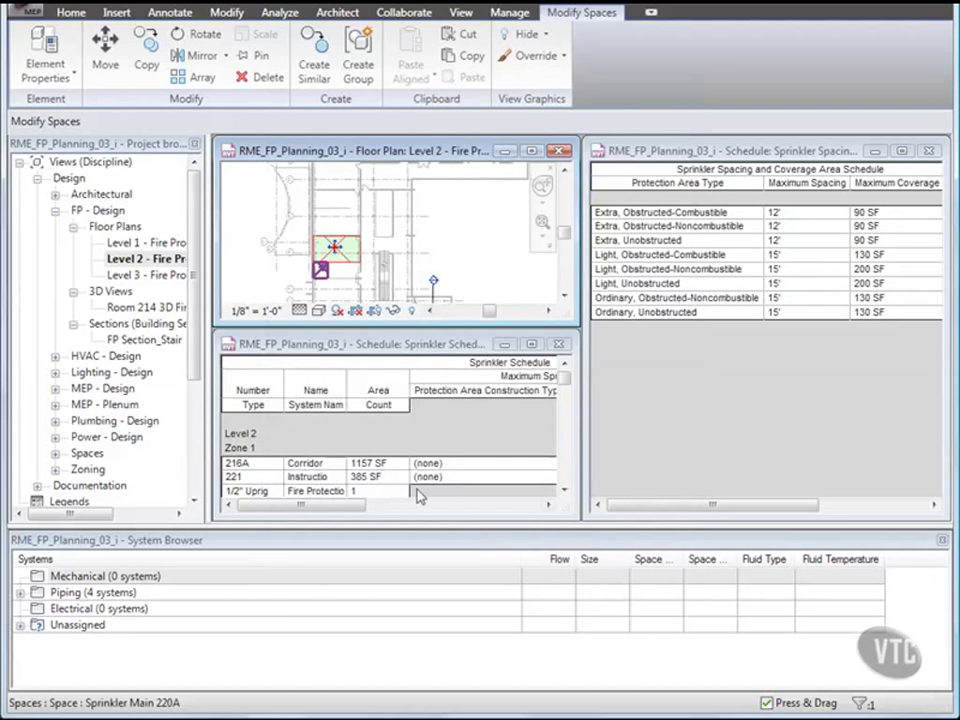
Step: Set the Protection Area Construction Type of space 221 to Ordinary, Unobstructed directly in the Sprinkler Schedule
click(345, 356)
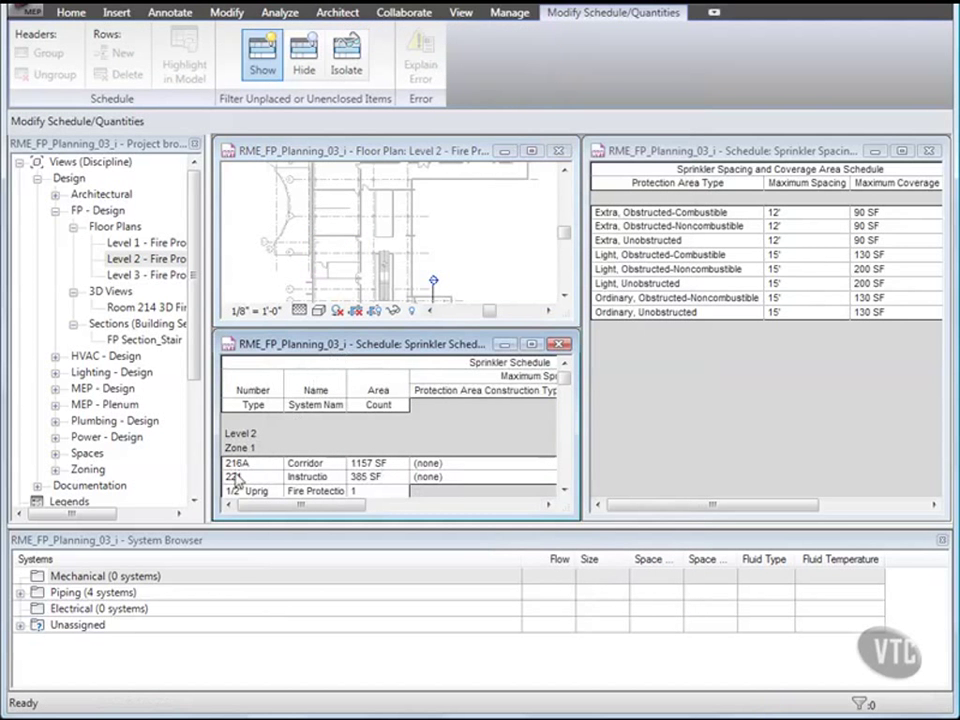
click(232, 479)
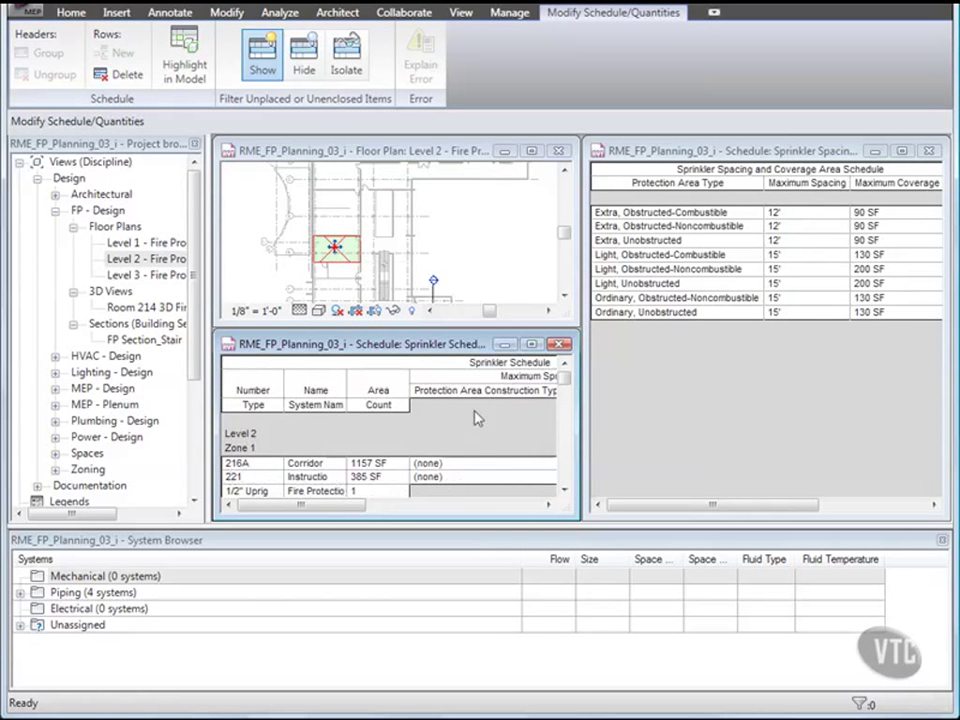
click(471, 478)
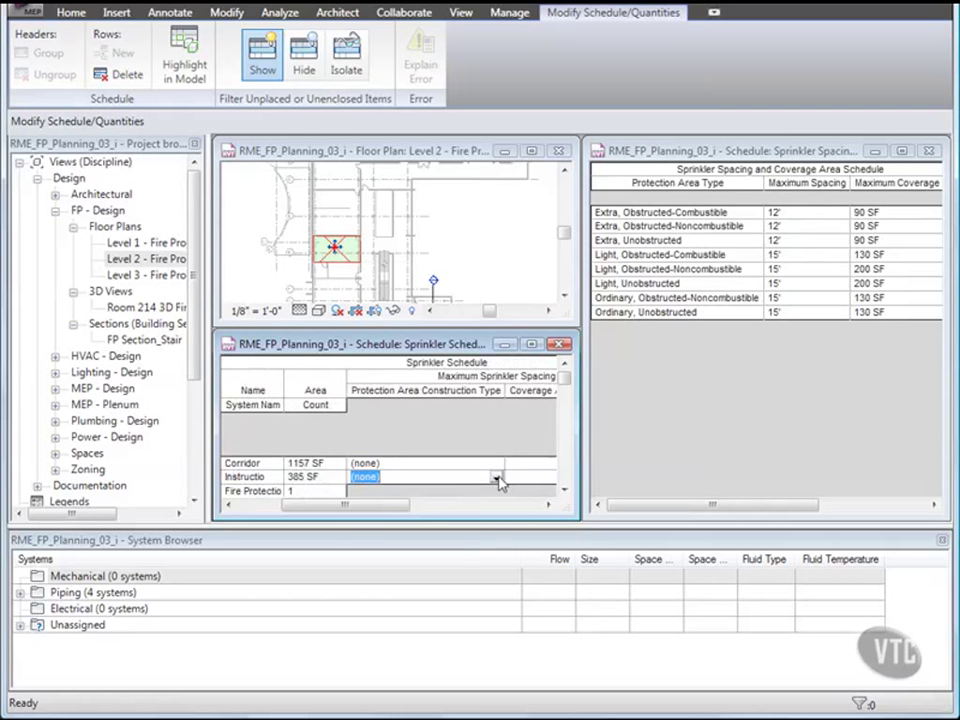
click(496, 479)
scroll(440, 540, down, 2)
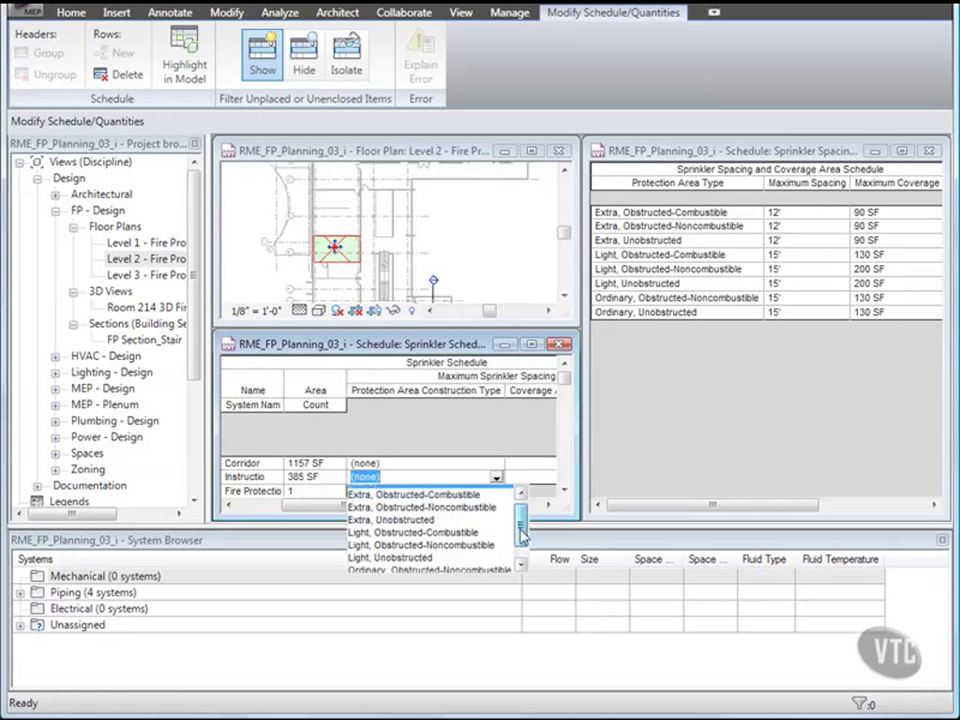
click(412, 567)
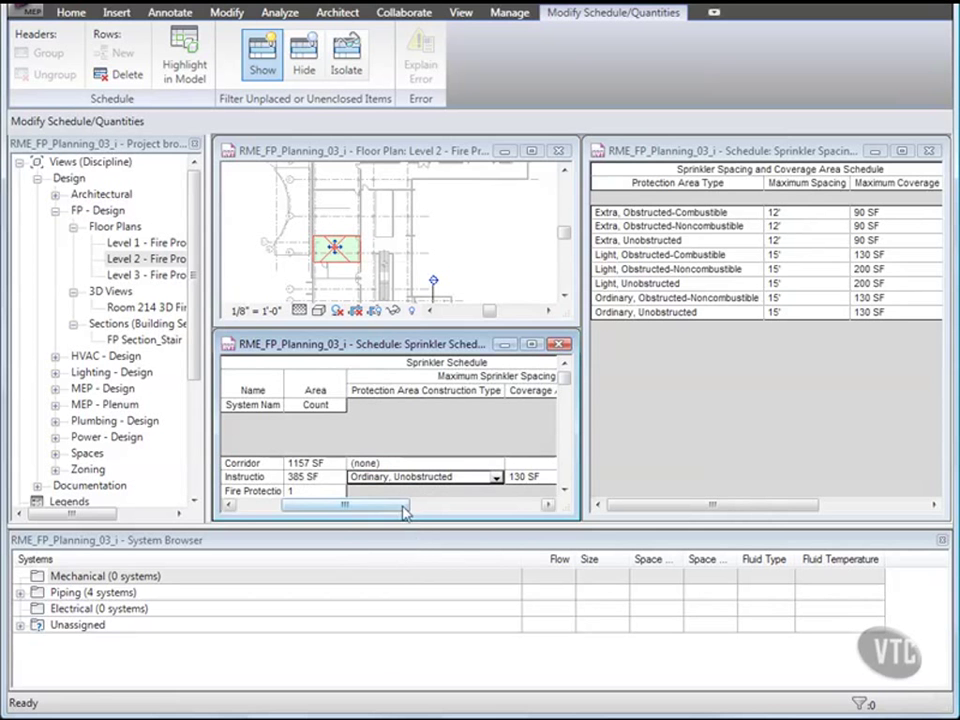
Step: Set the Protection Area Construction Type to Light, Unobstructed in the Instruction 221 space's instance properties
click(333, 226)
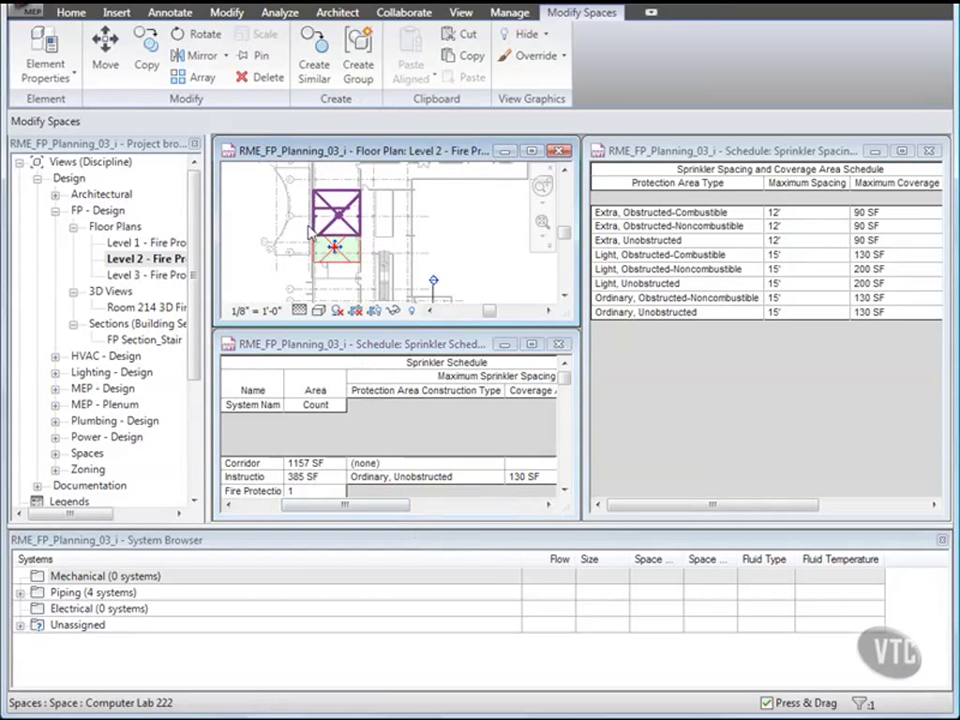
click(45, 58)
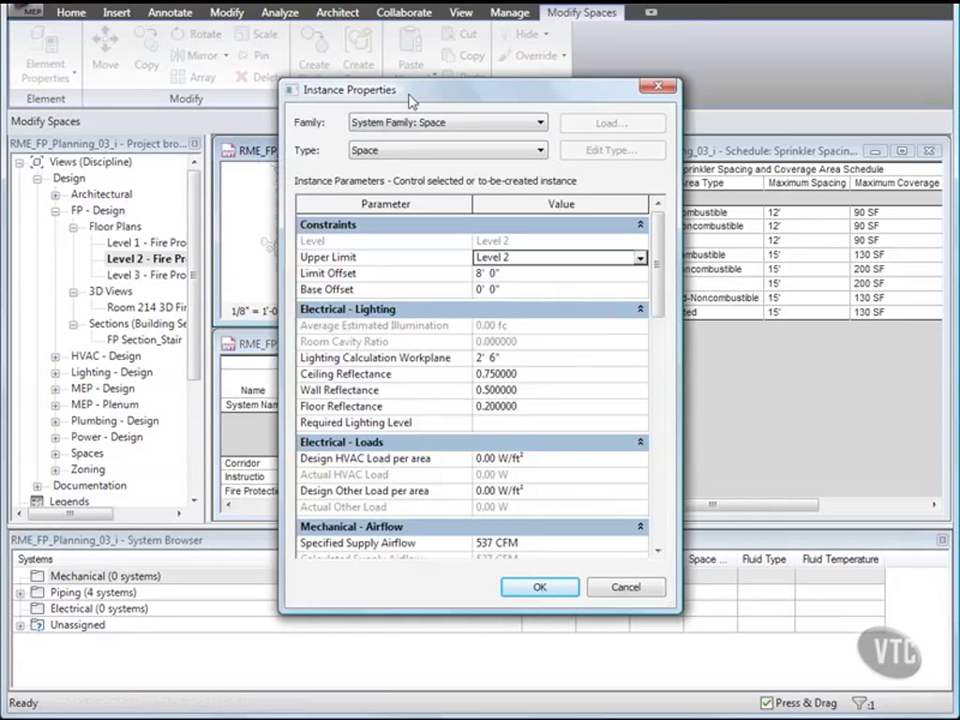
drag(658, 270, 664, 411)
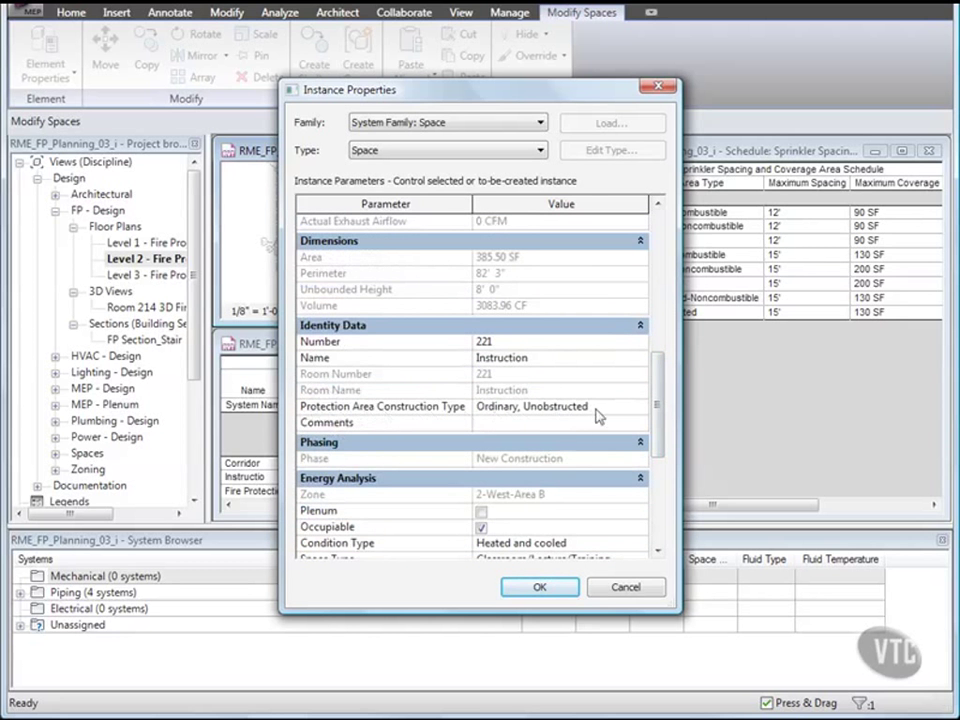
click(636, 412)
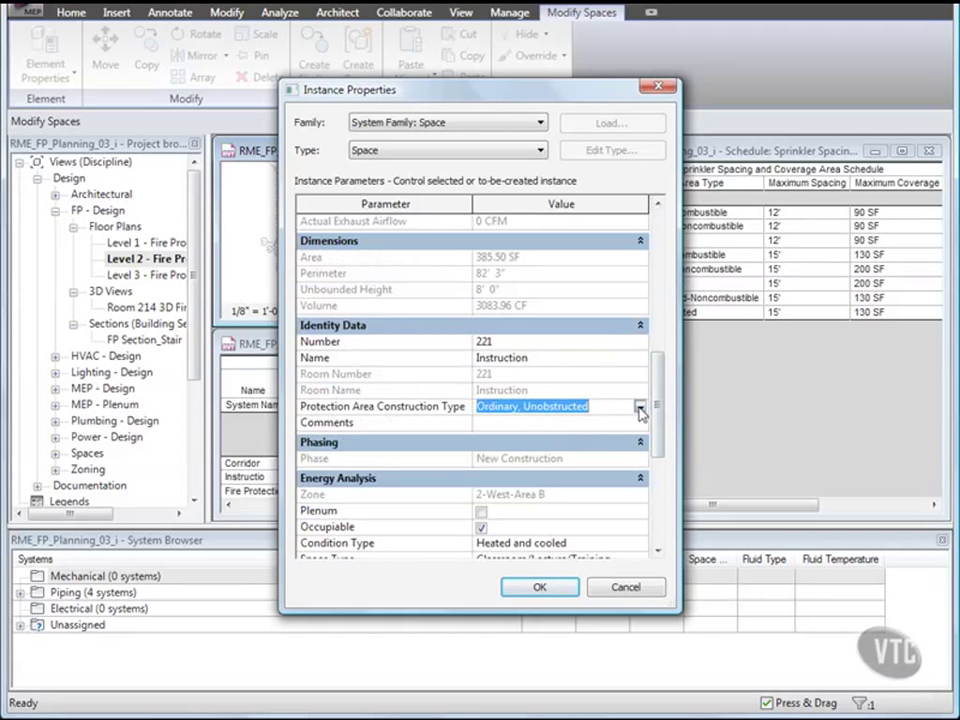
click(639, 408)
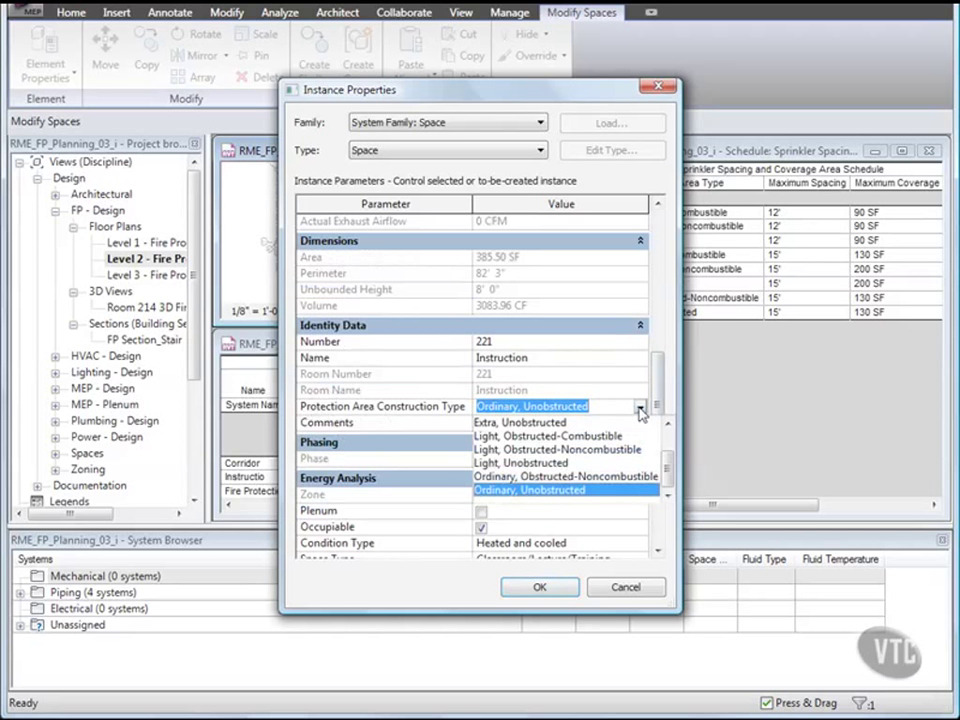
click(549, 464)
click(539, 587)
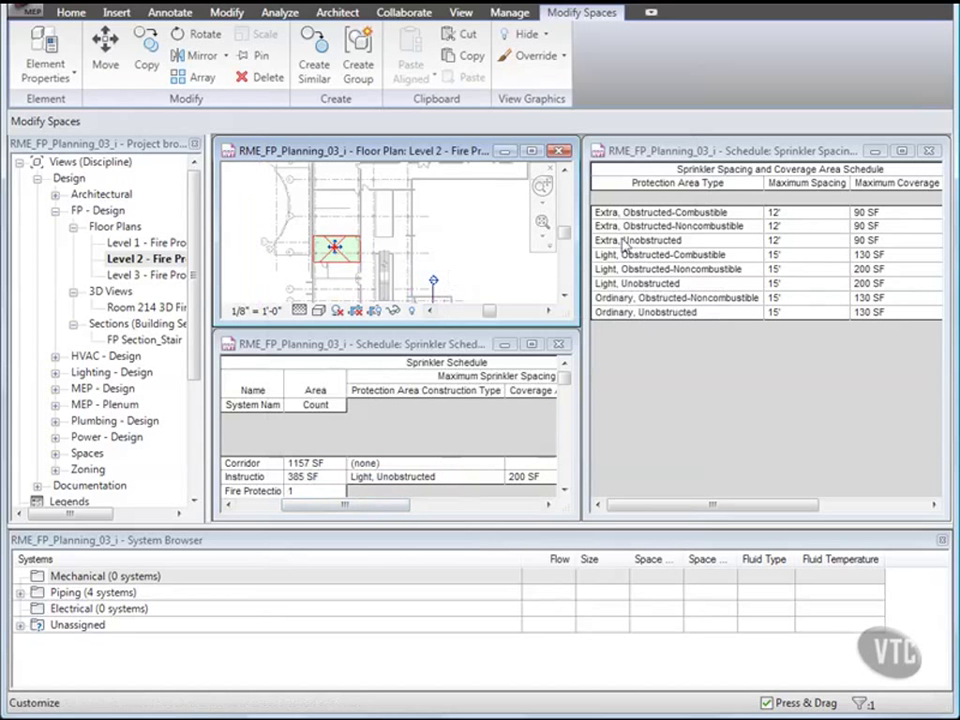
Step: Close the Sprinkler Spacing and Coverage Area Schedule and retile the floor plan with the Sprinkler Schedule
click(928, 151)
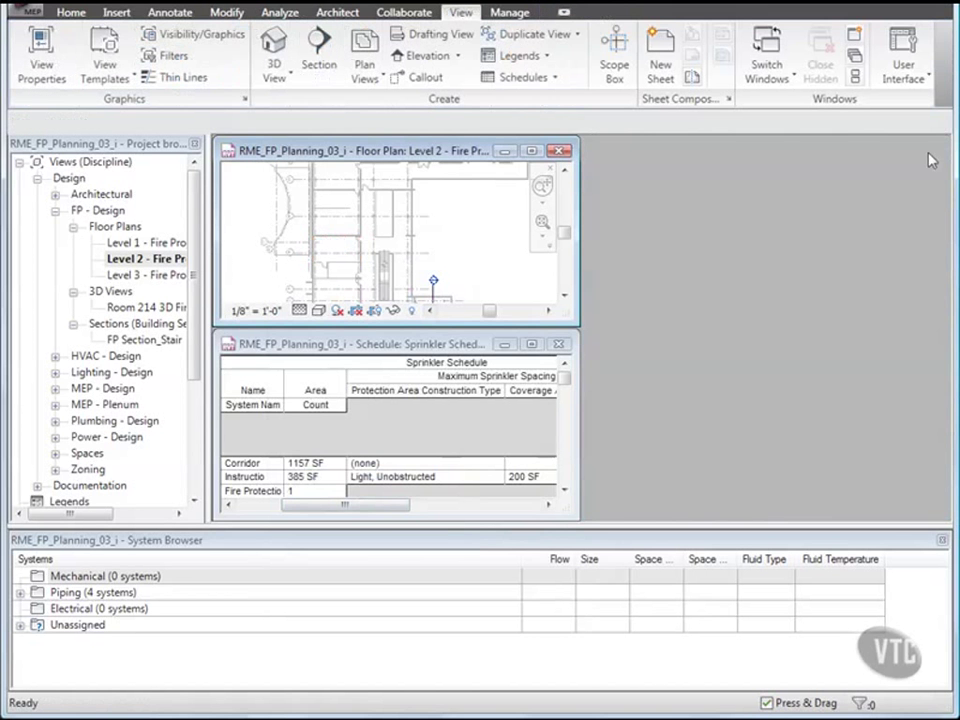
click(854, 76)
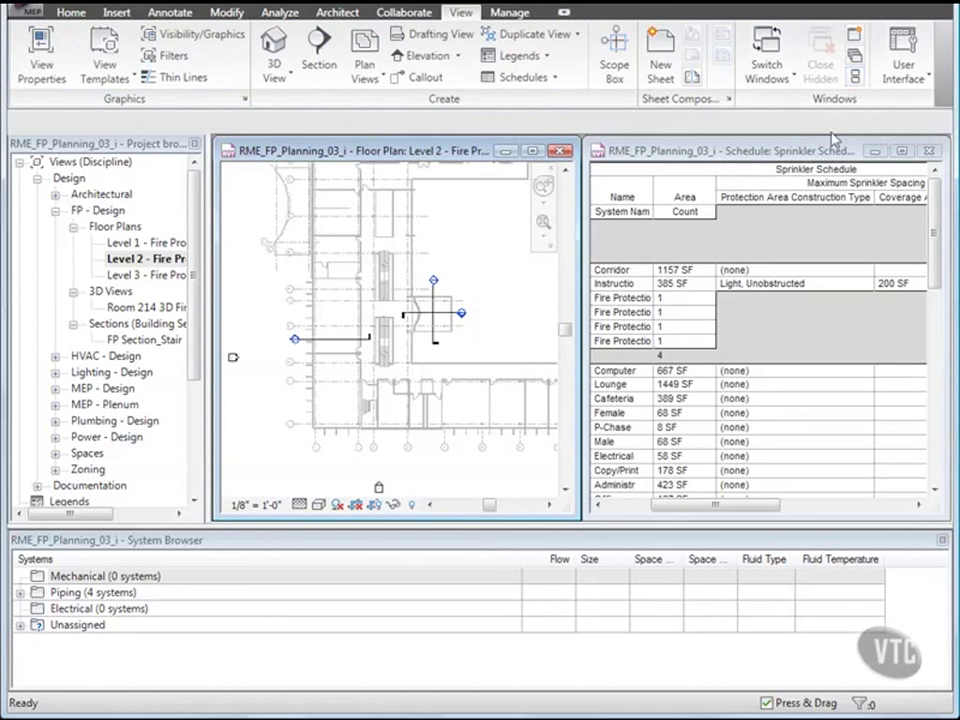
Step: Select the spaces in the upper wing of the Level 2 plan, filtering the Sprinklers category out of the selection
click(395, 250)
middle_drag(395, 250, 336, 305)
drag(275, 365, 505, 208)
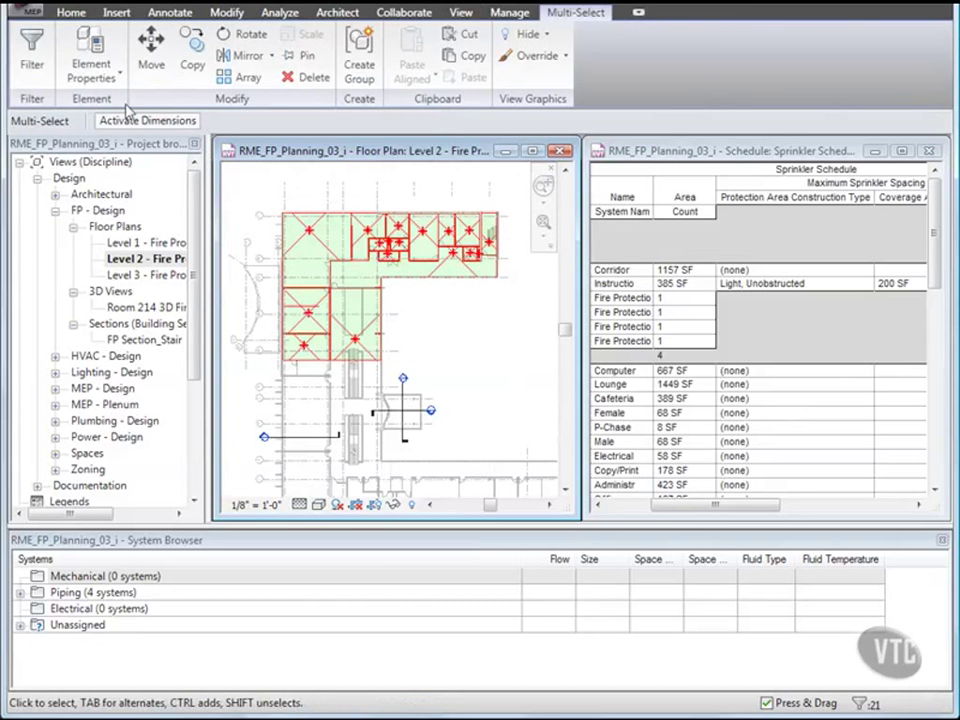
click(34, 55)
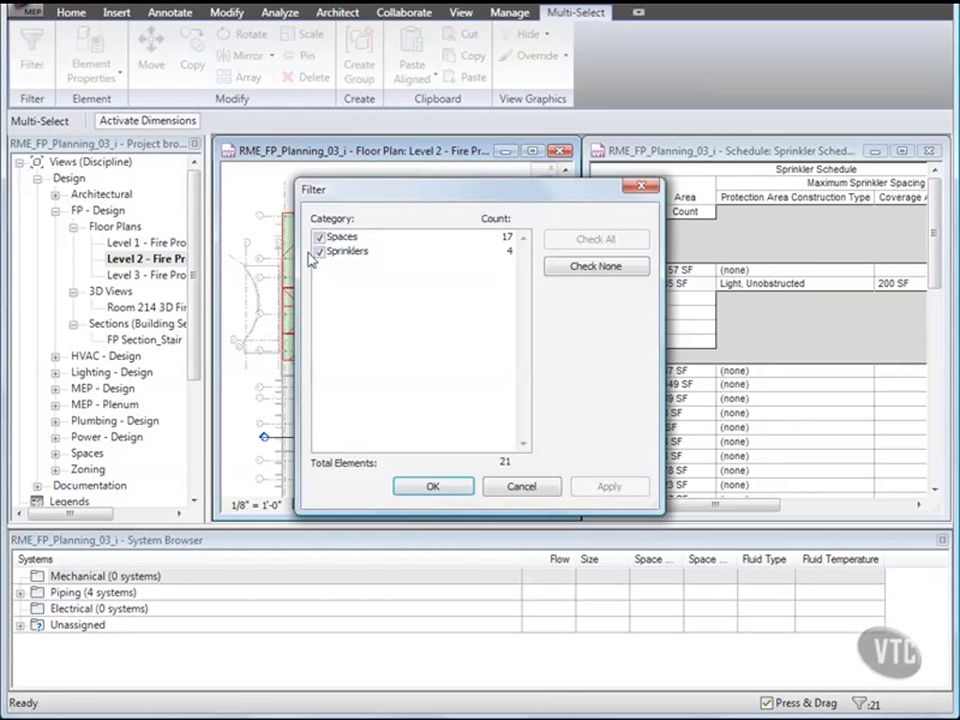
click(320, 254)
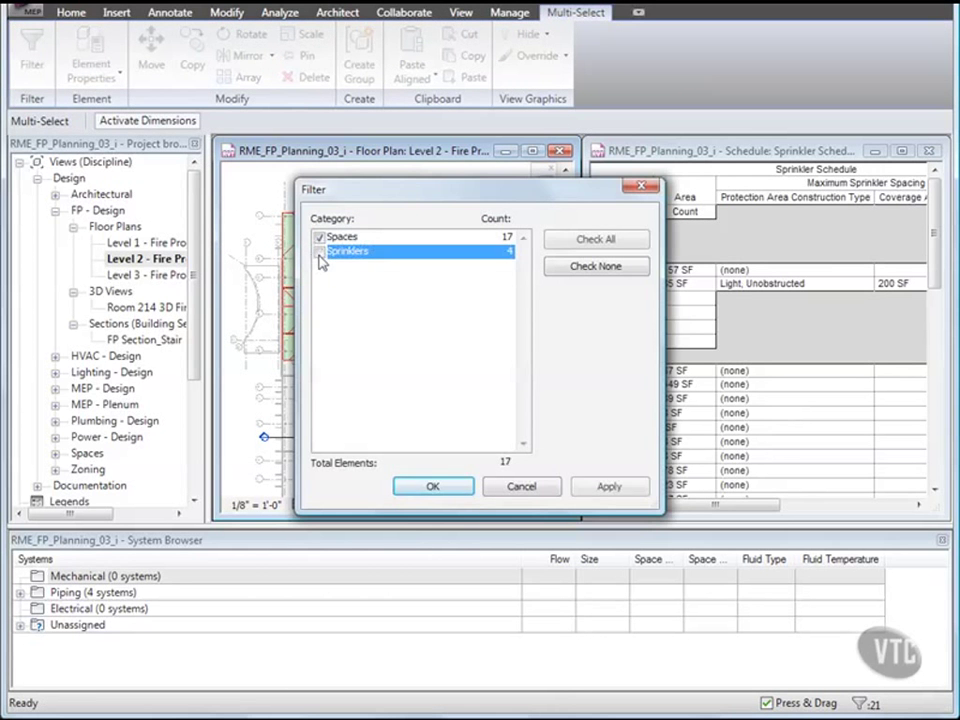
click(430, 488)
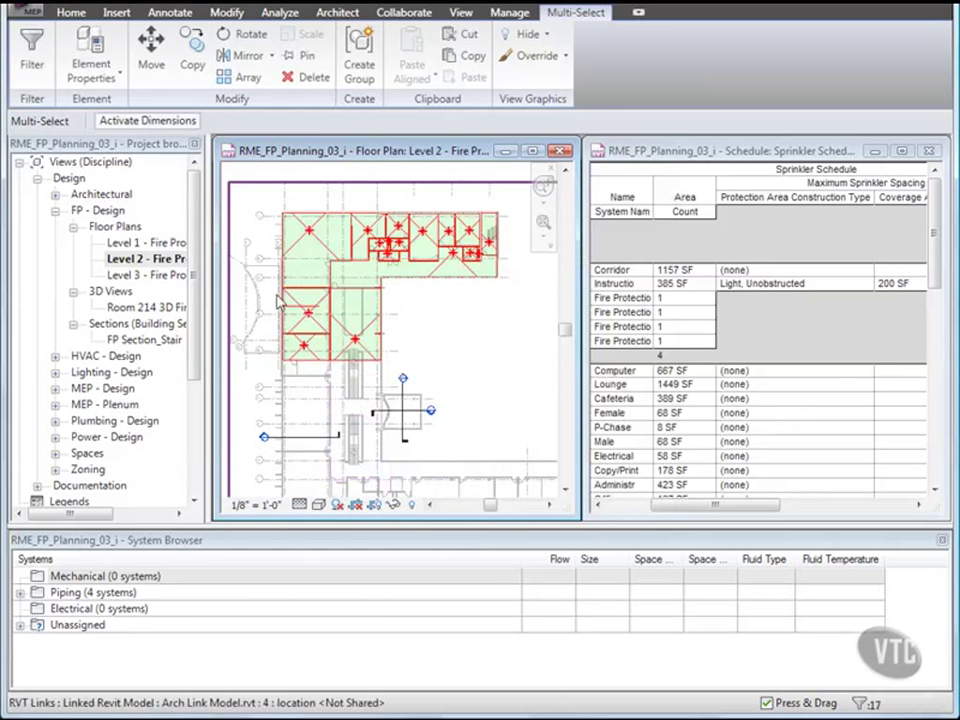
Step: Set the Protection Area Construction Type of all selected spaces to Ordinary, Unobstructed through their instance properties
click(95, 62)
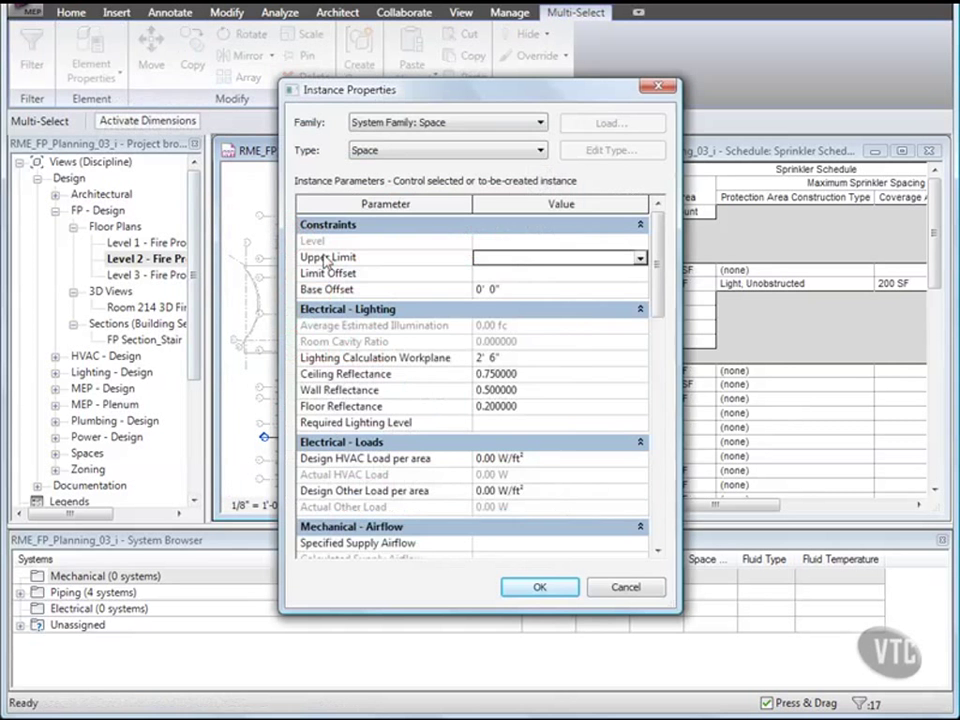
drag(658, 289, 668, 429)
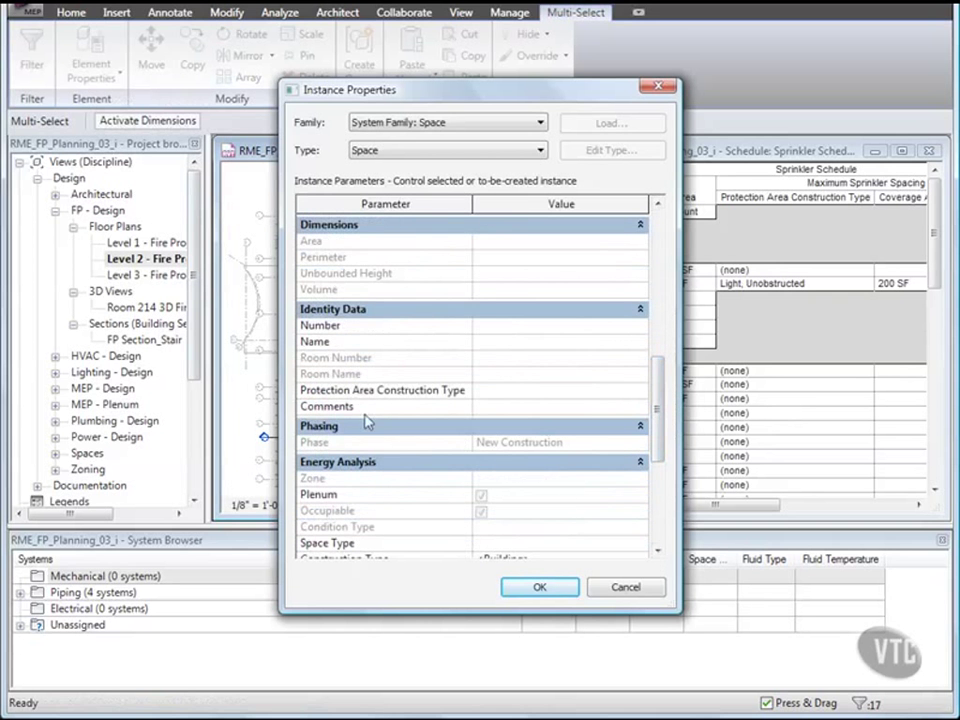
click(513, 392)
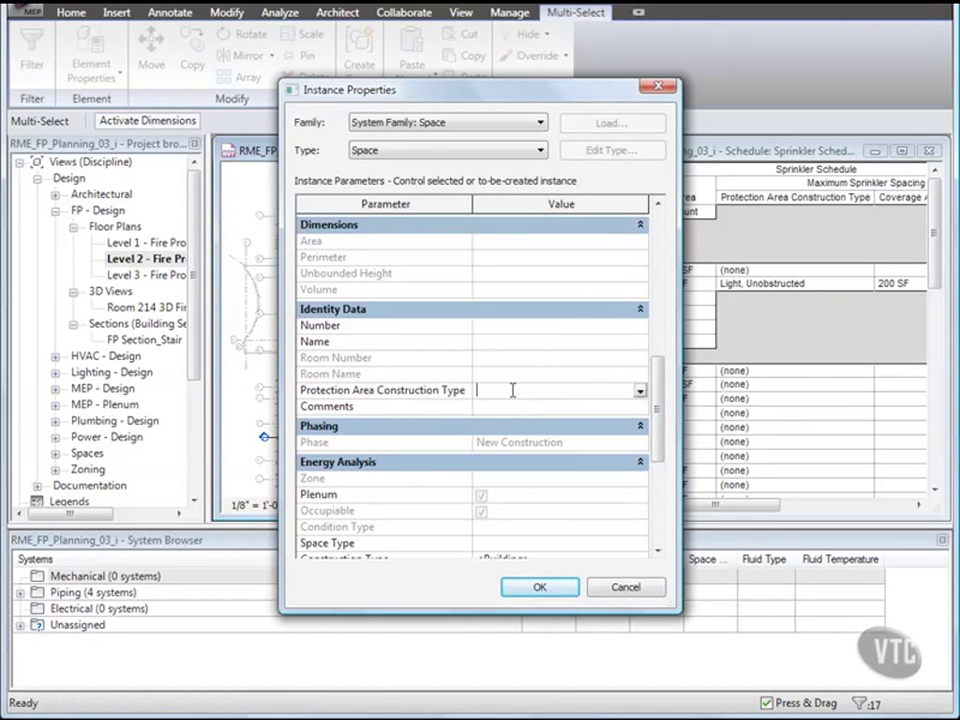
click(640, 393)
drag(671, 430, 672, 475)
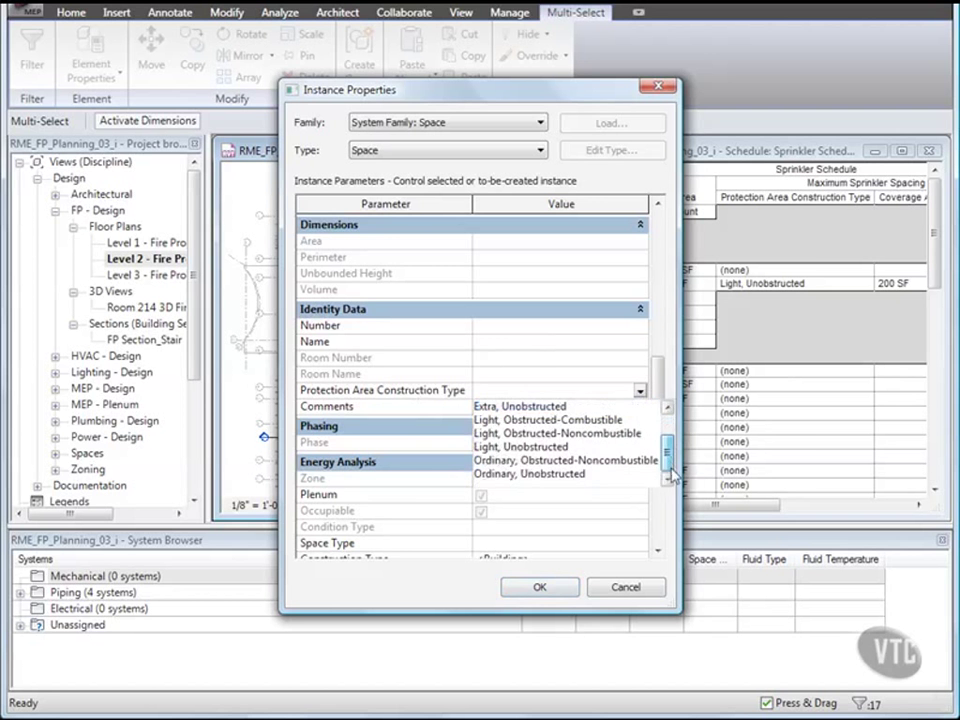
click(549, 474)
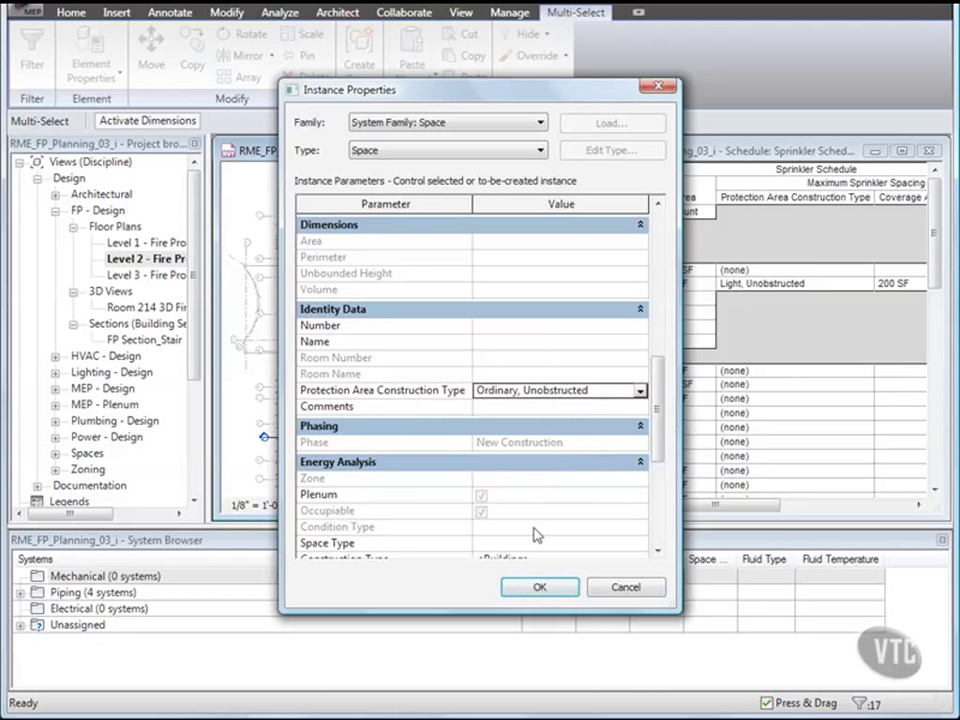
click(540, 586)
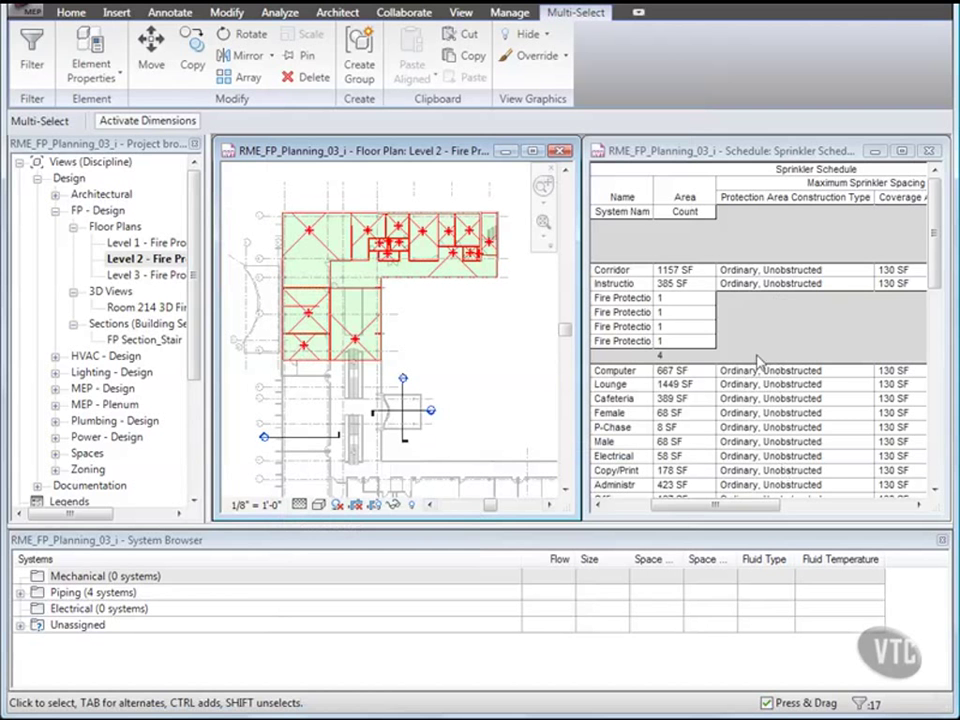
Step: Close the RME_FP_Planning_03_i project without saving the changes
click(26, 14)
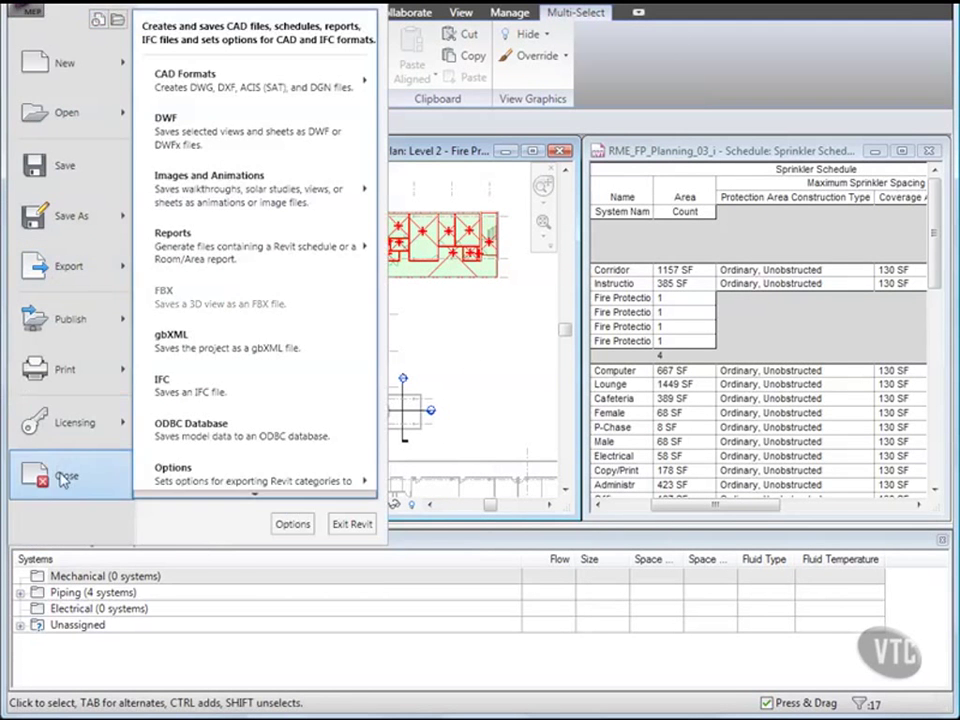
click(62, 478)
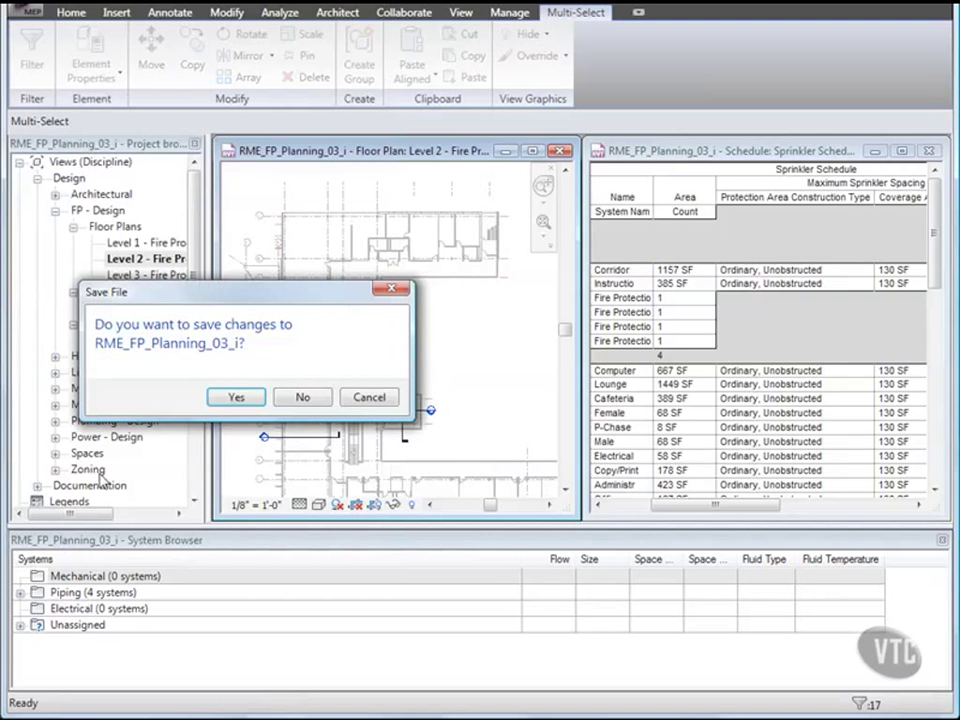
click(302, 397)
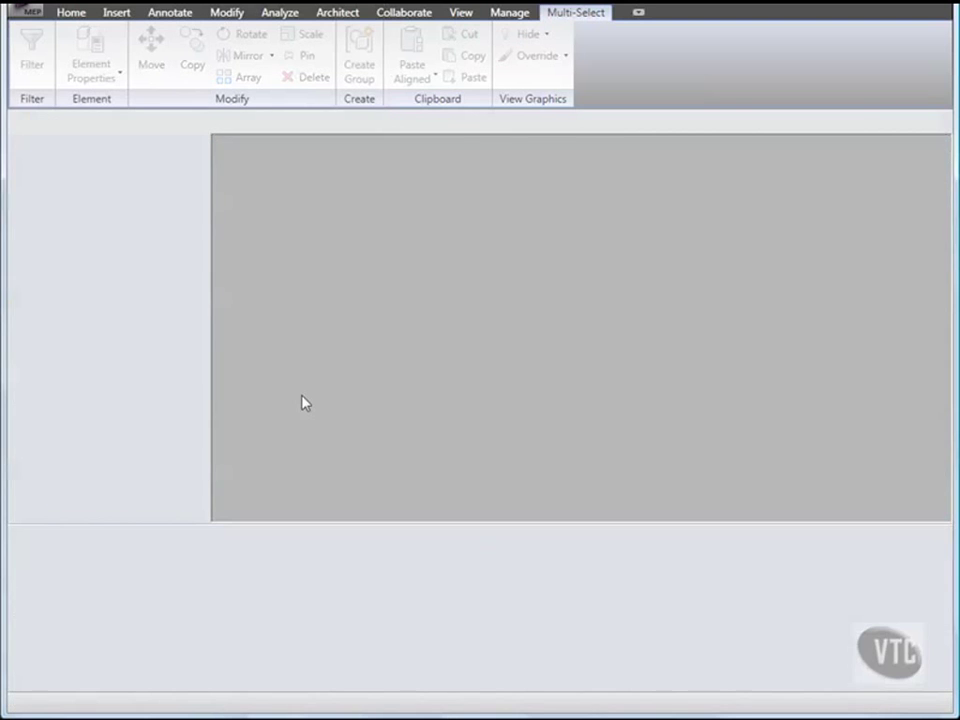